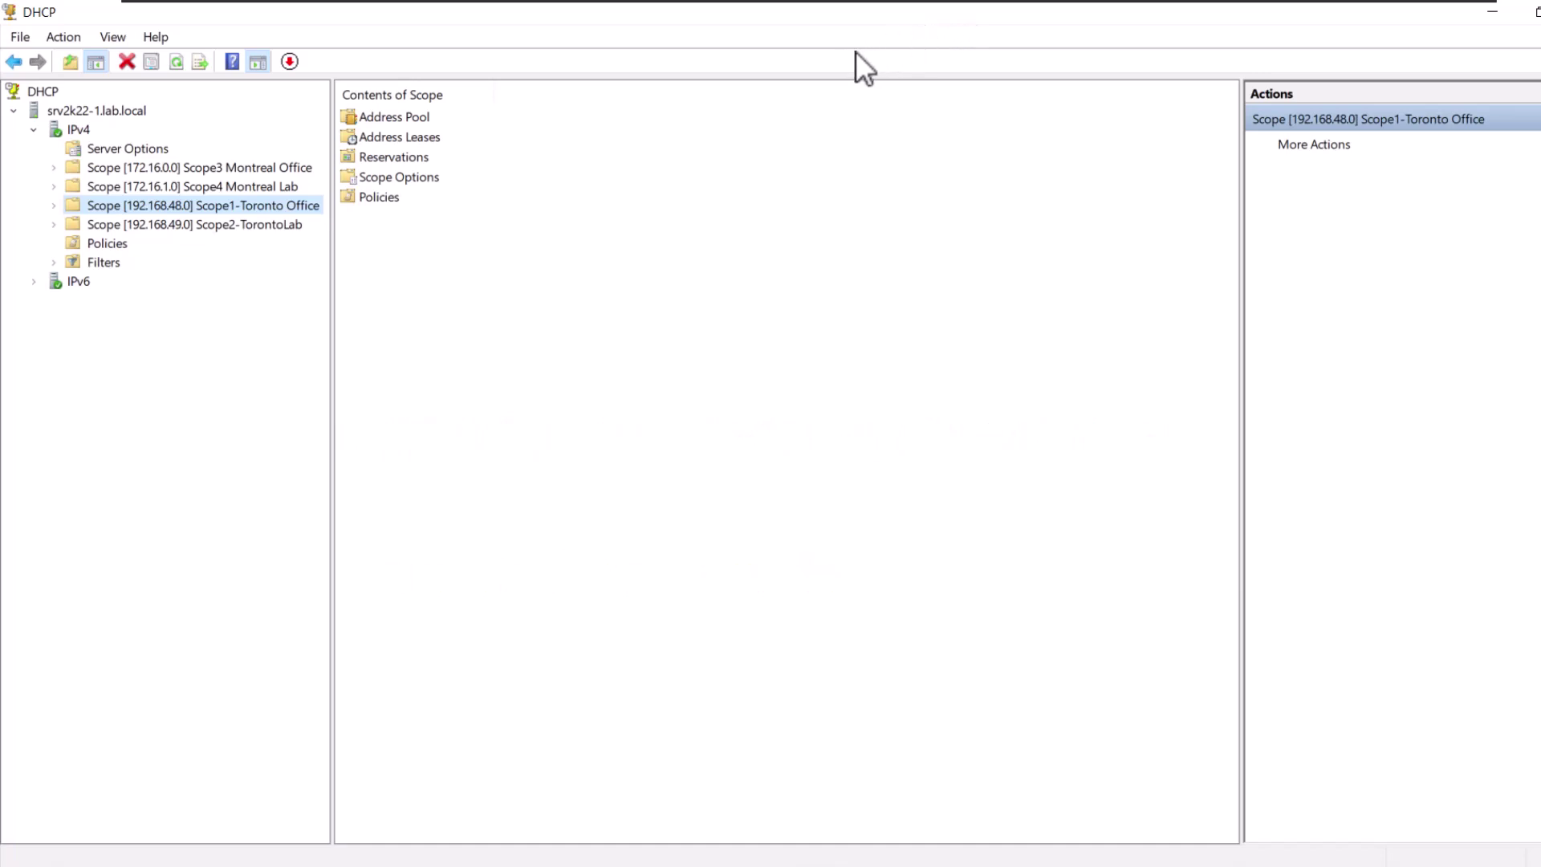
- Review the server-level options, then Scope2-TorontoLab's scope options and address leases
click(141, 147)
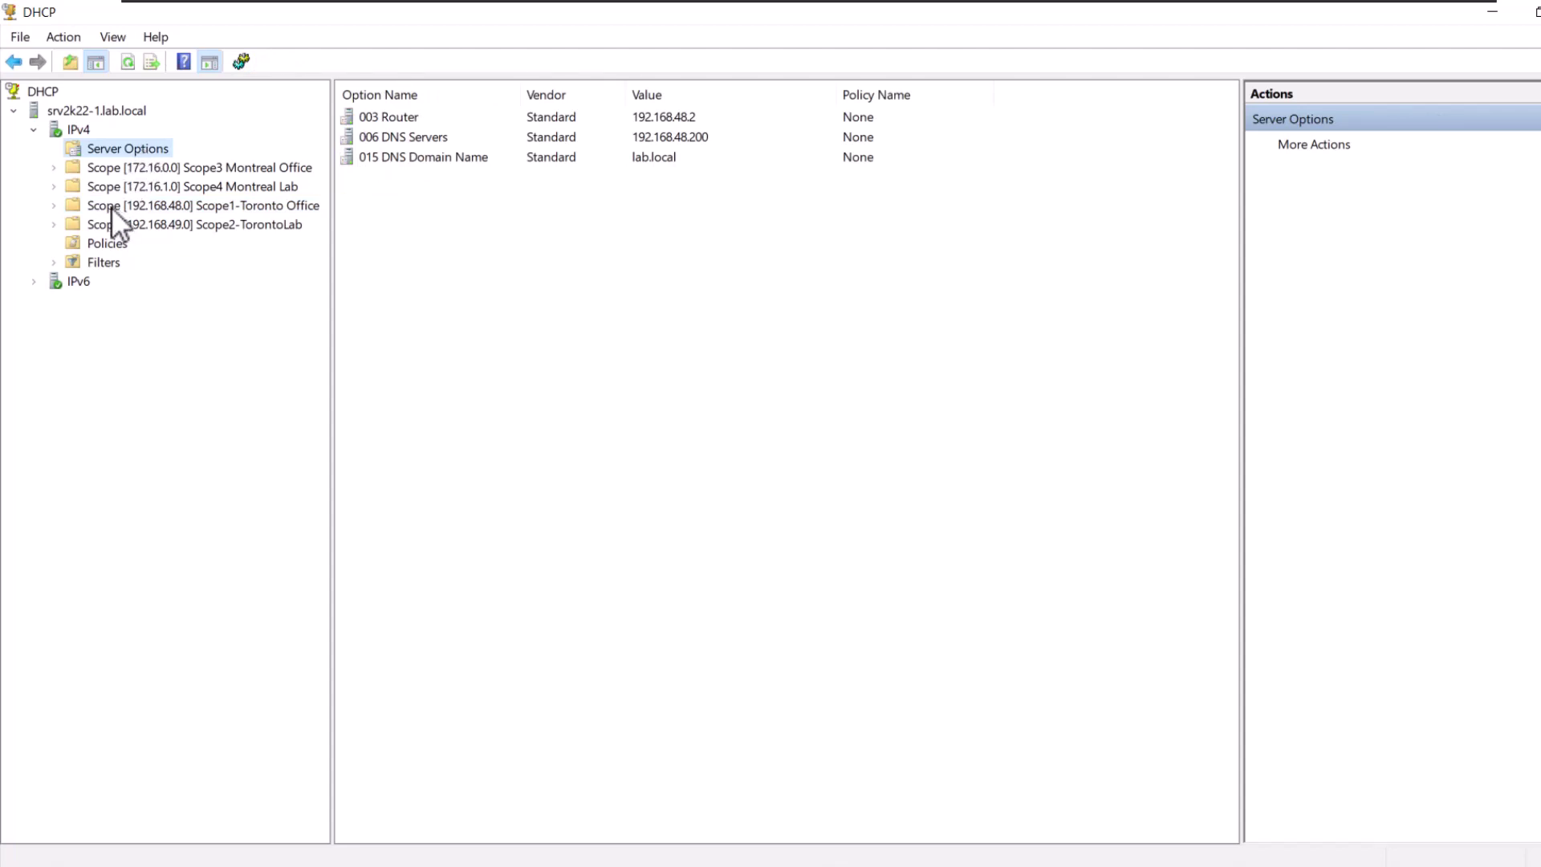
click(53, 224)
click(142, 300)
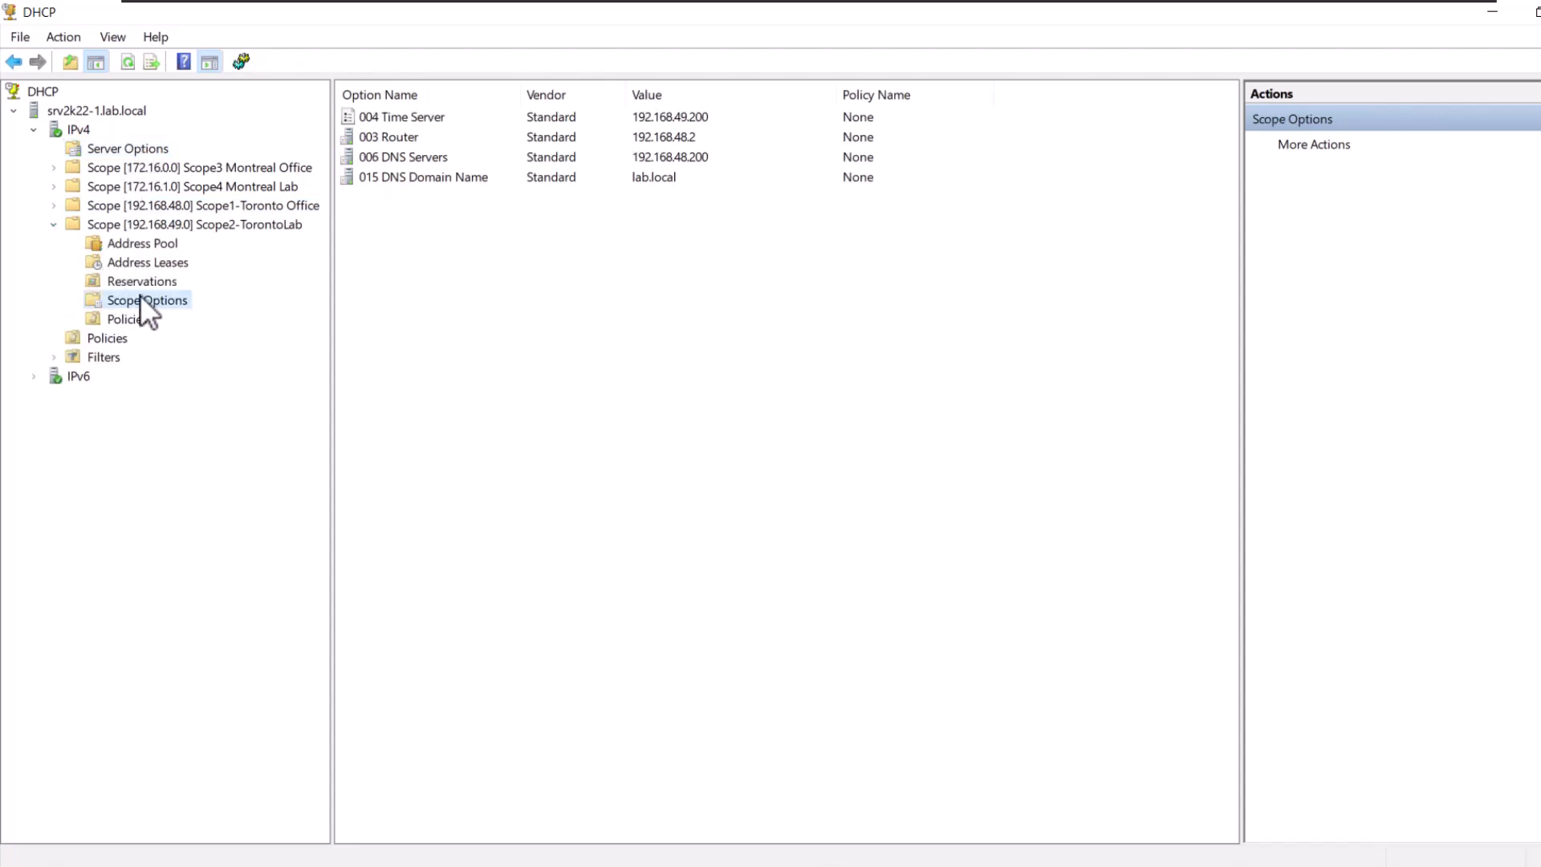
click(135, 262)
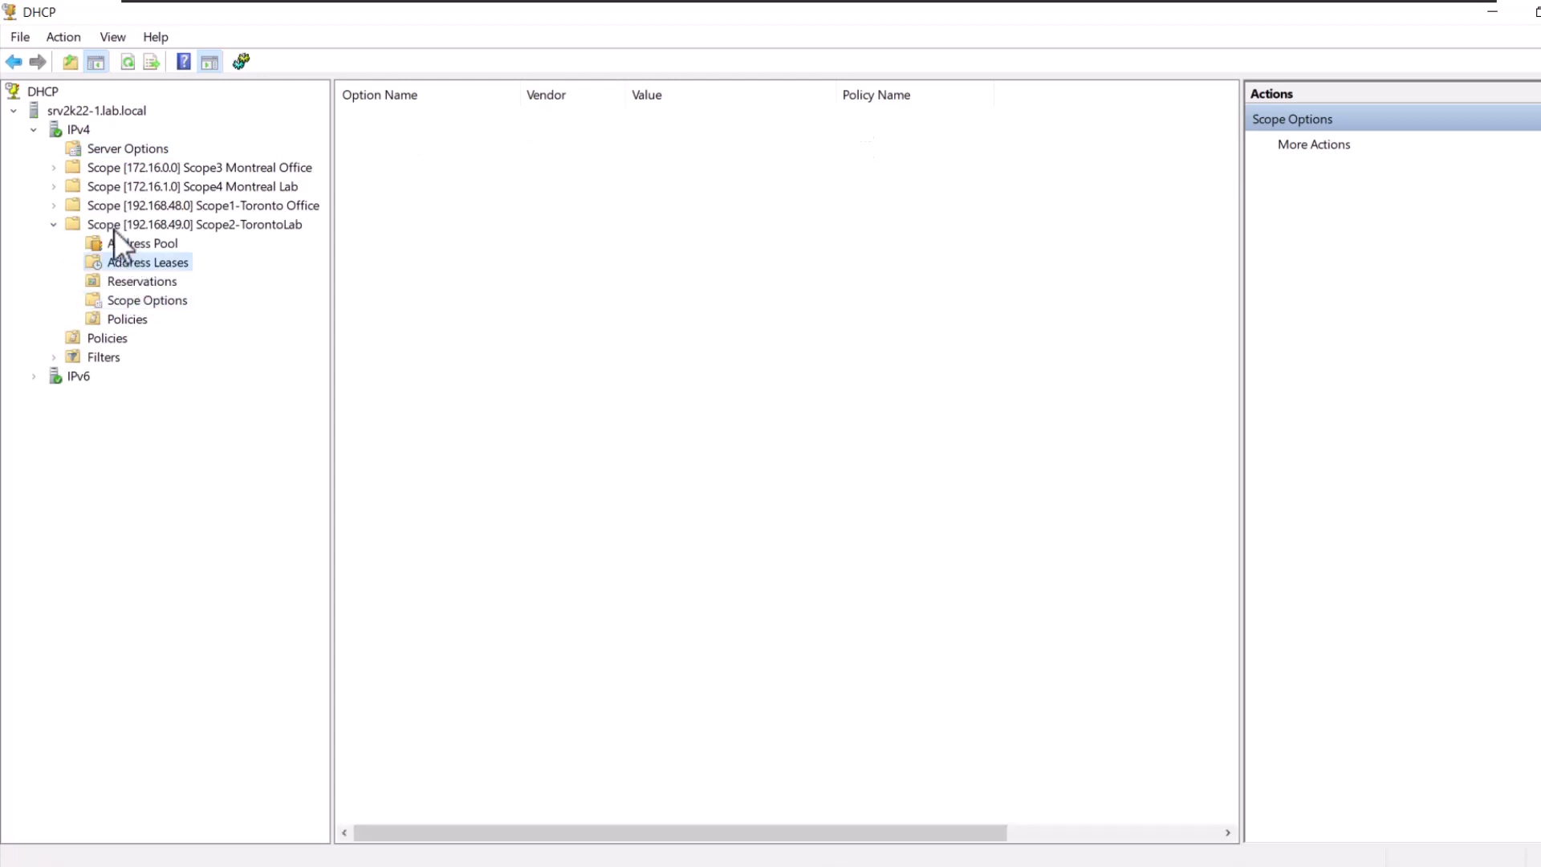
- Open the 192.168.48.245 reservation's option configuration in Scope1-Toronto Office and cancel it unchanged
click(53, 205)
click(148, 263)
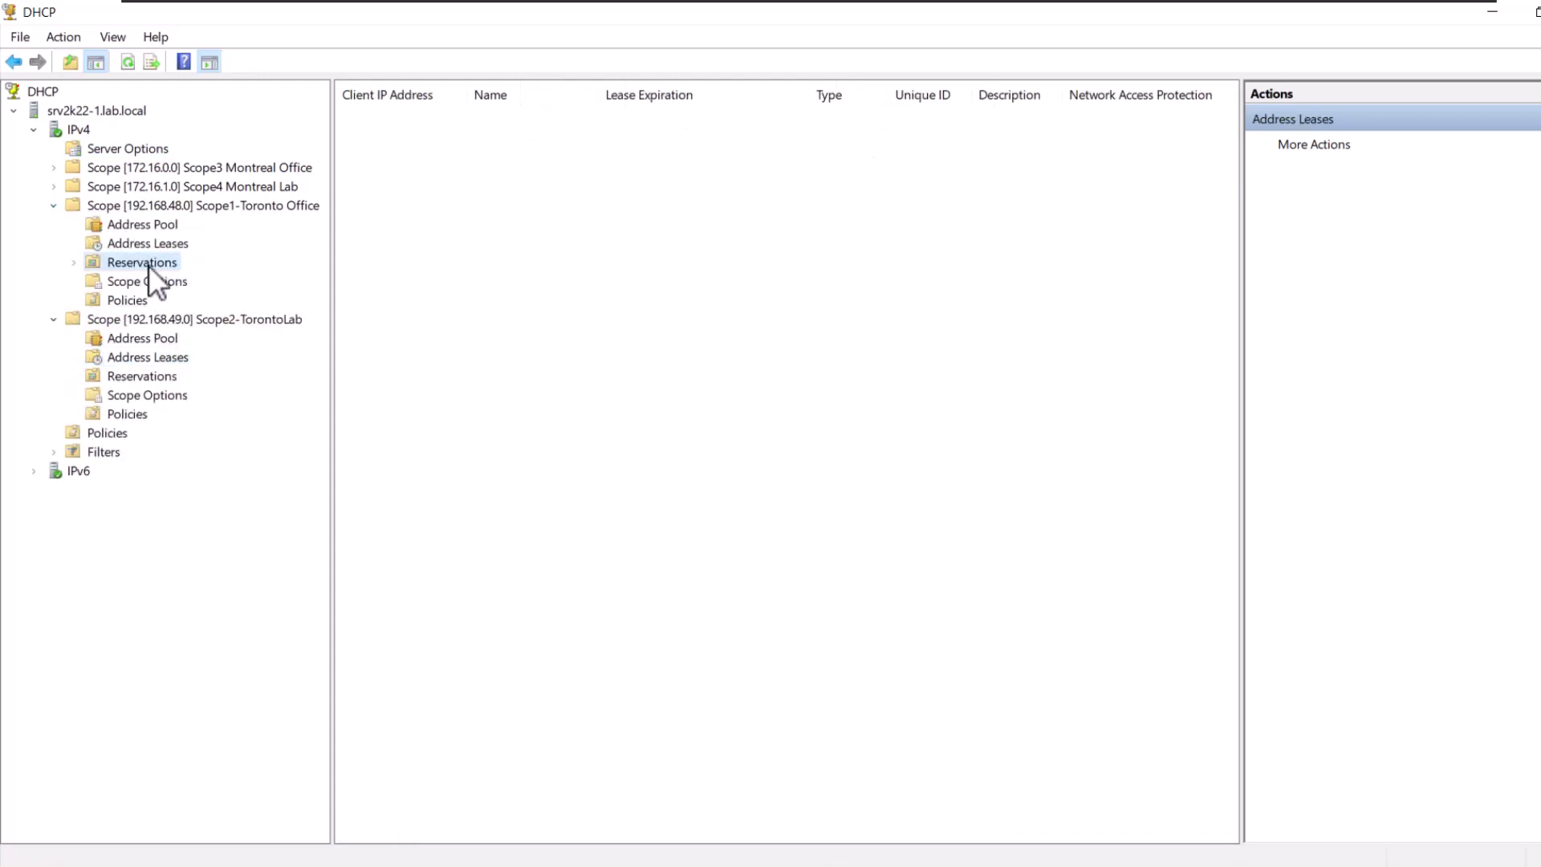
click(74, 262)
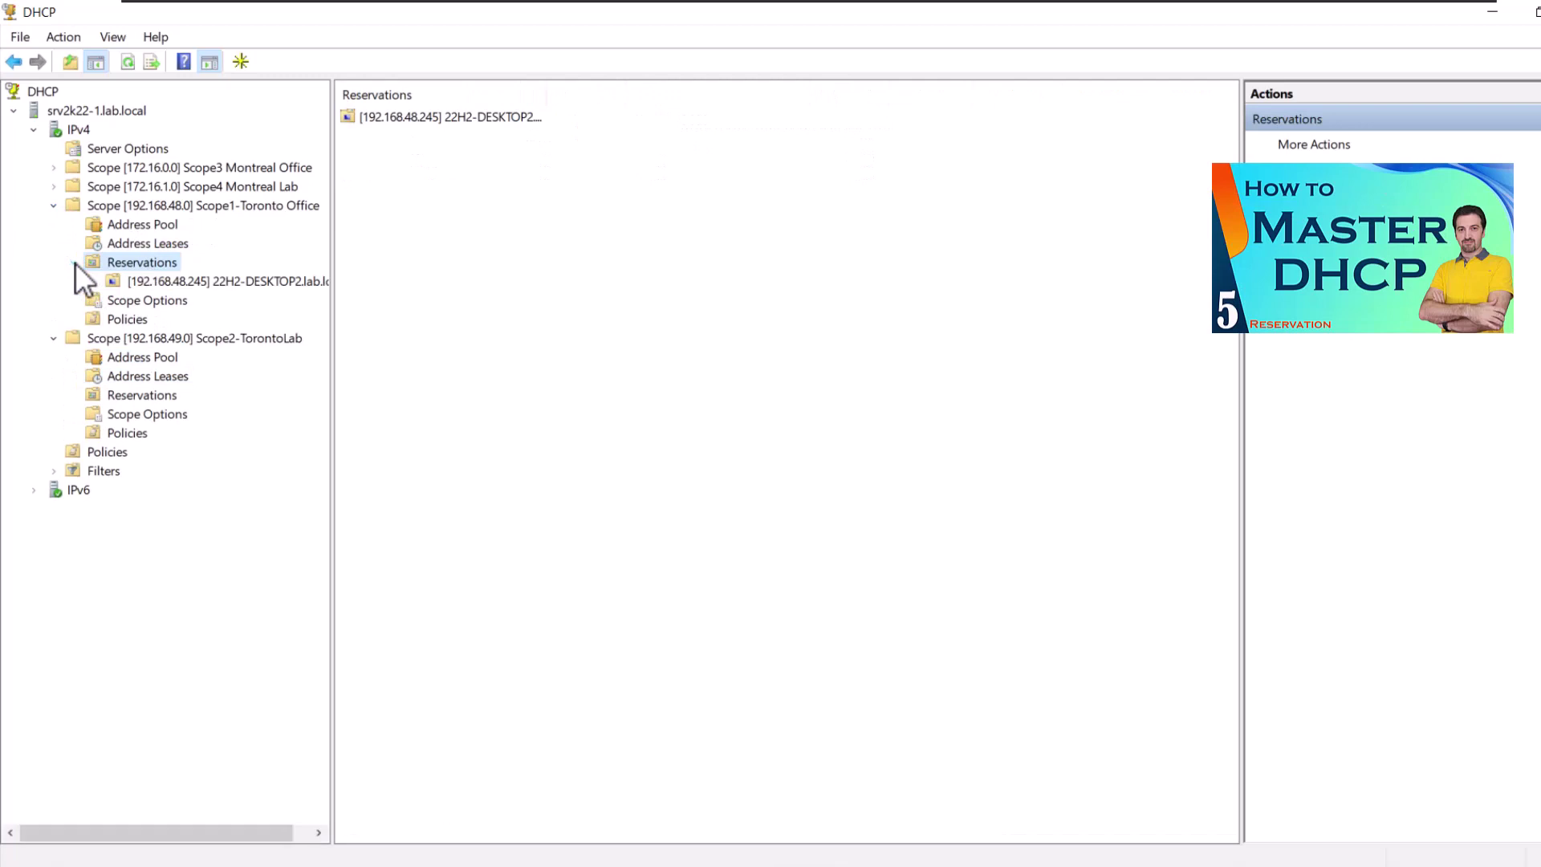
click(167, 280)
right_click(173, 281)
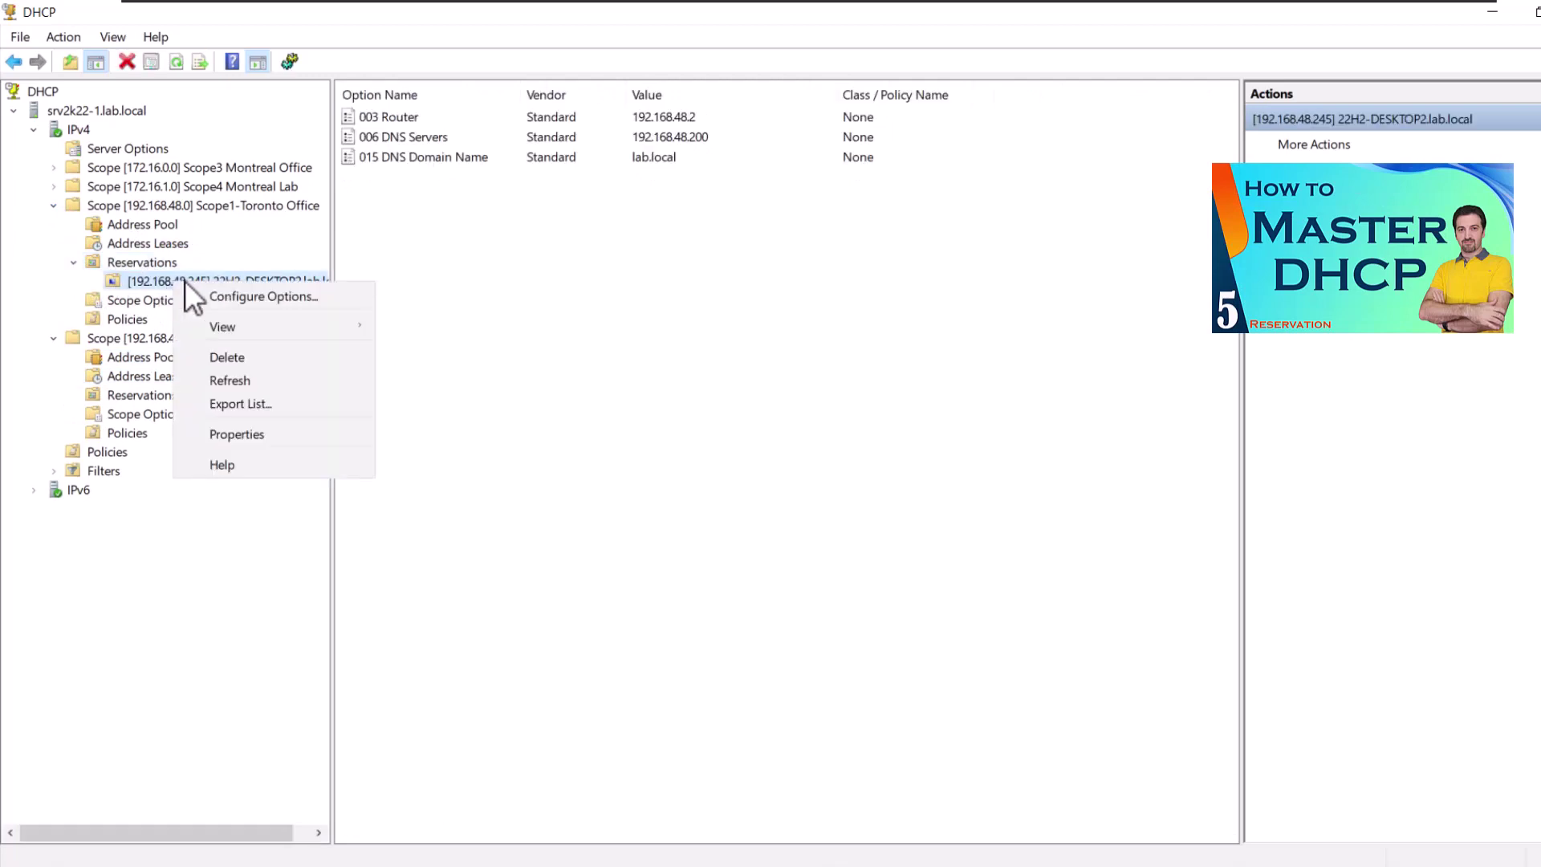
click(257, 295)
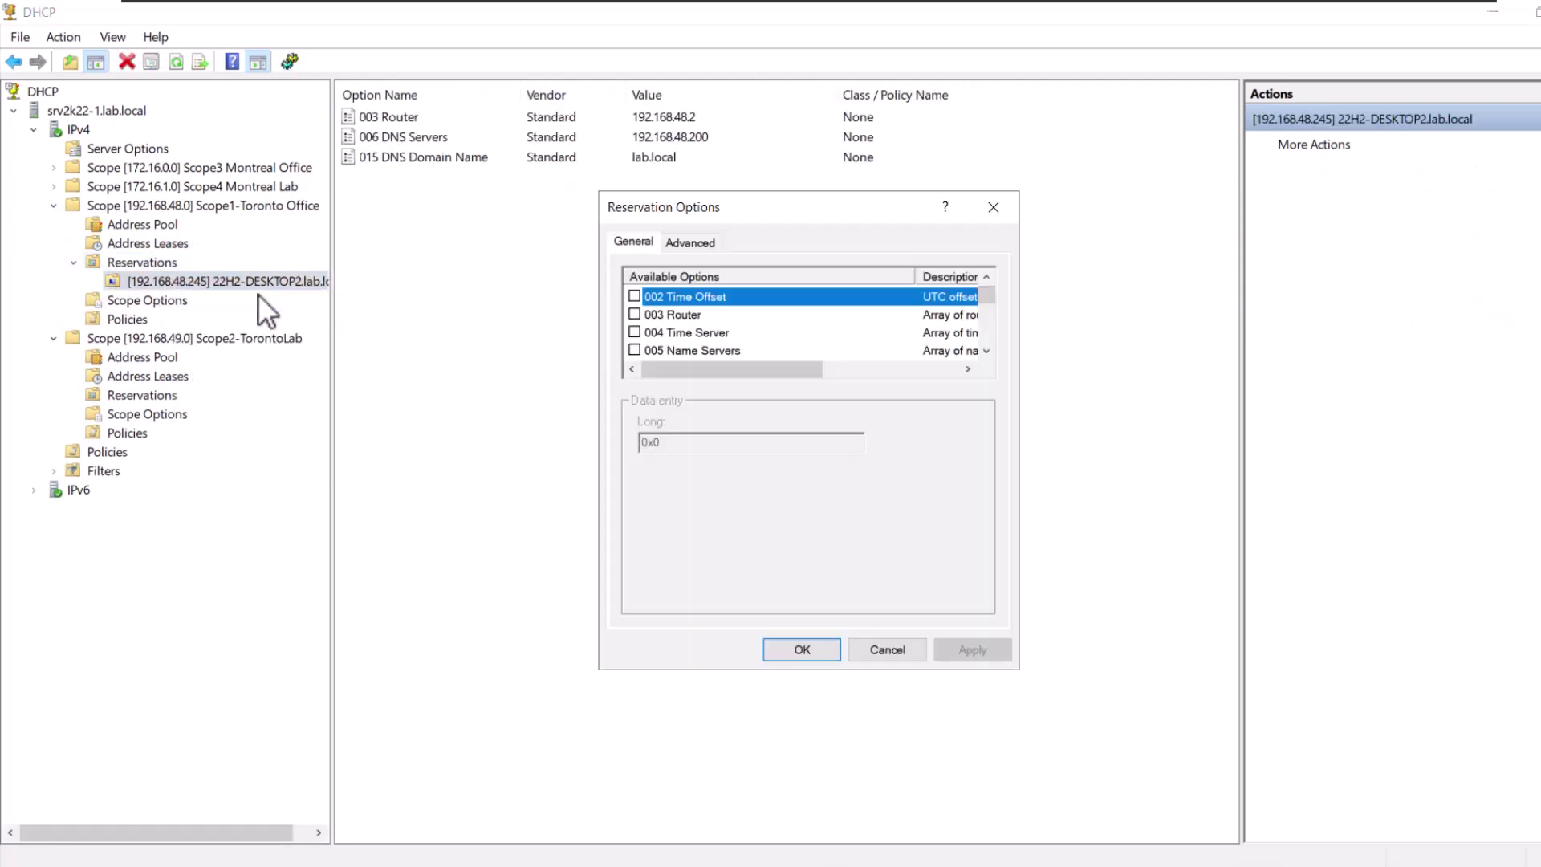
click(888, 648)
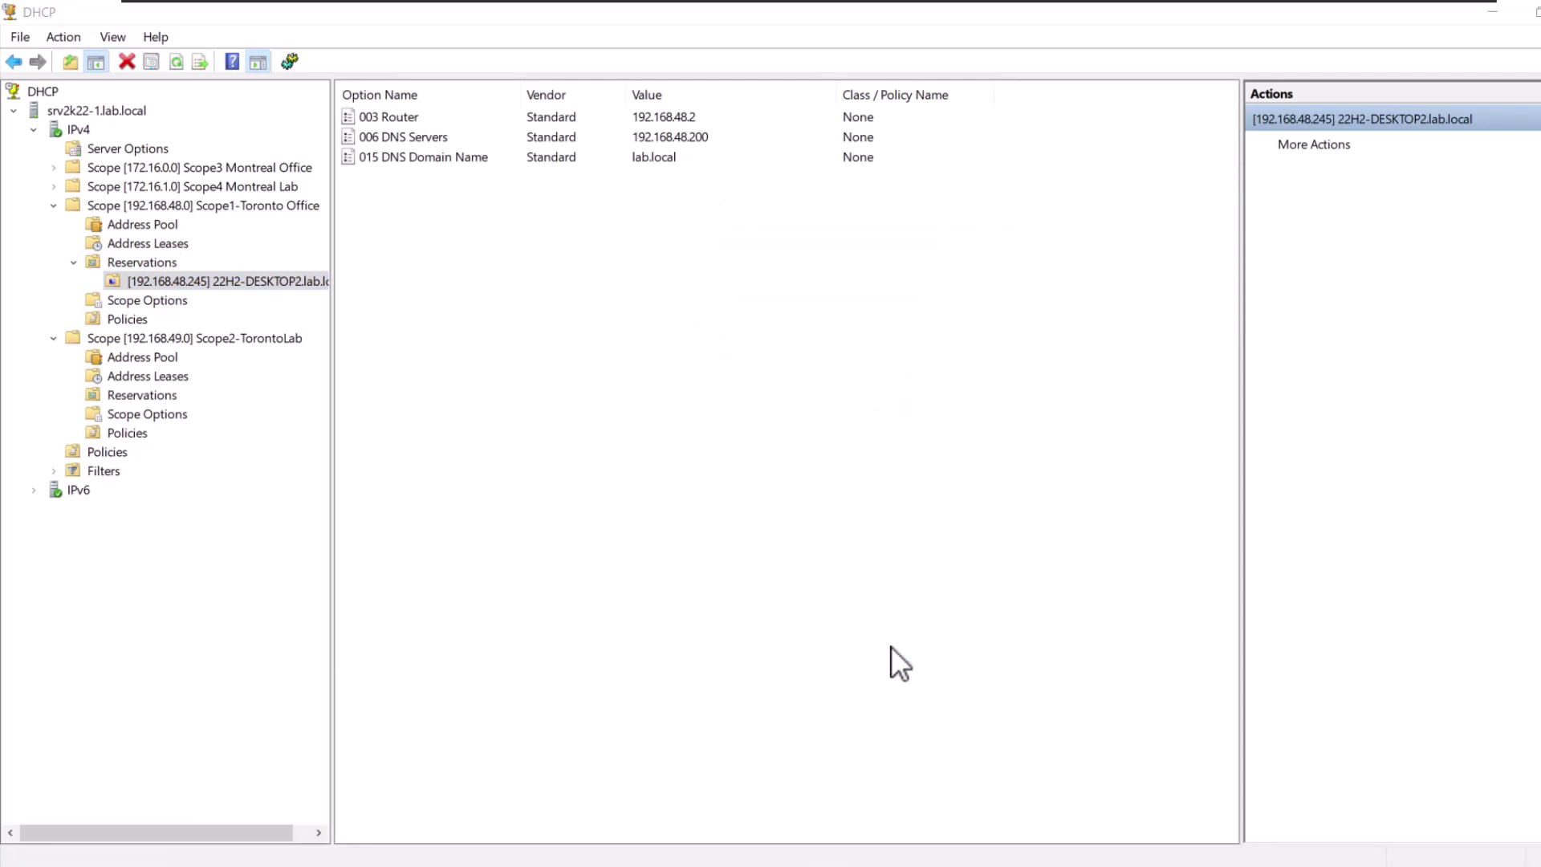
- Show Scope1-Toronto Office's options (003 Router, 006 DNS Servers, 015 DNS Domain Name) and collapse the tree
click(138, 148)
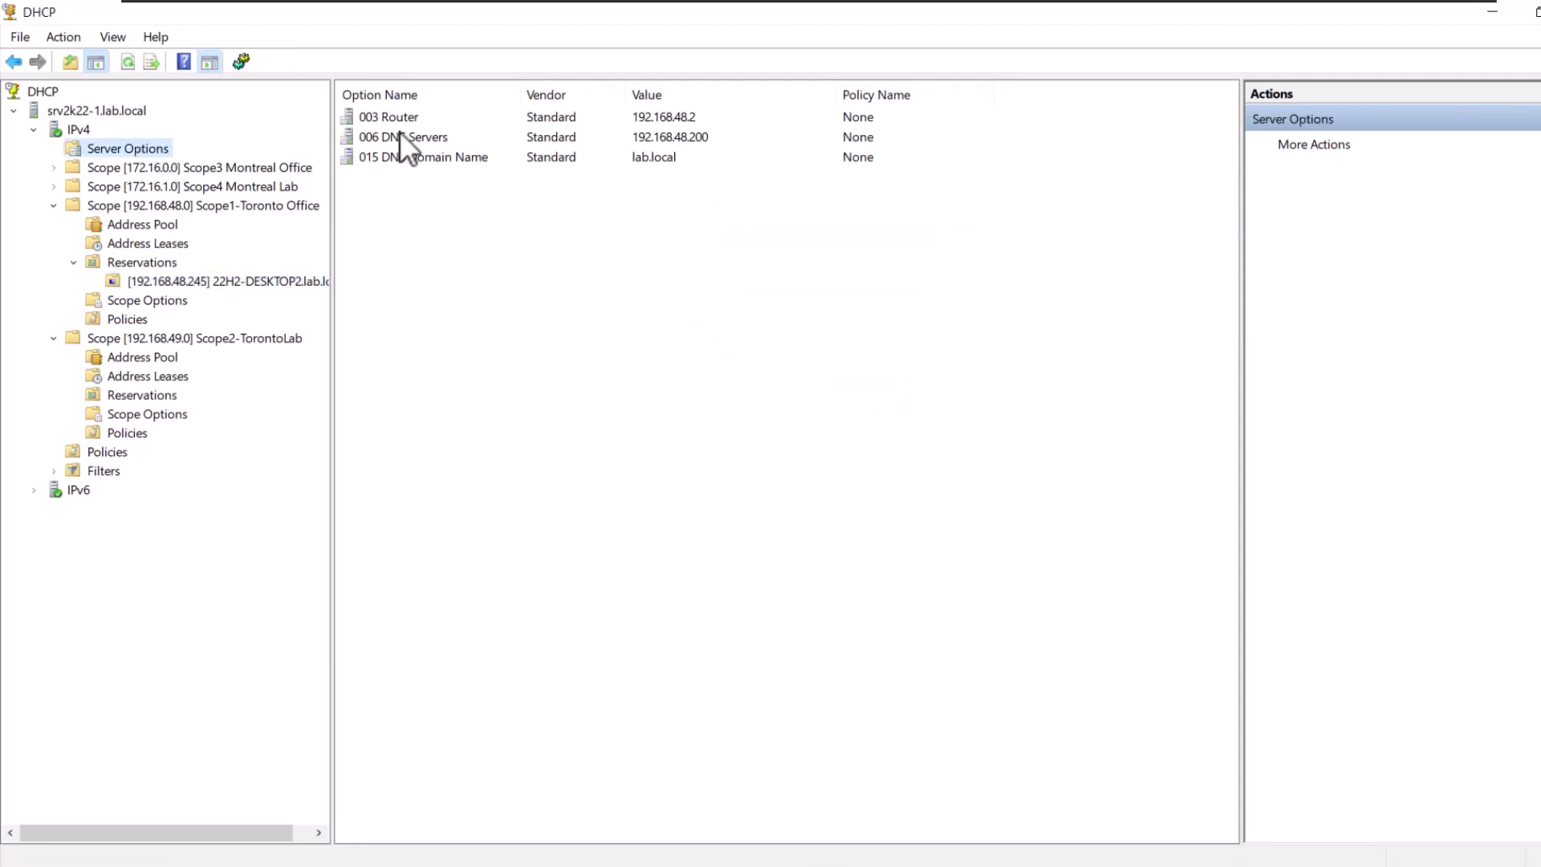
click(138, 301)
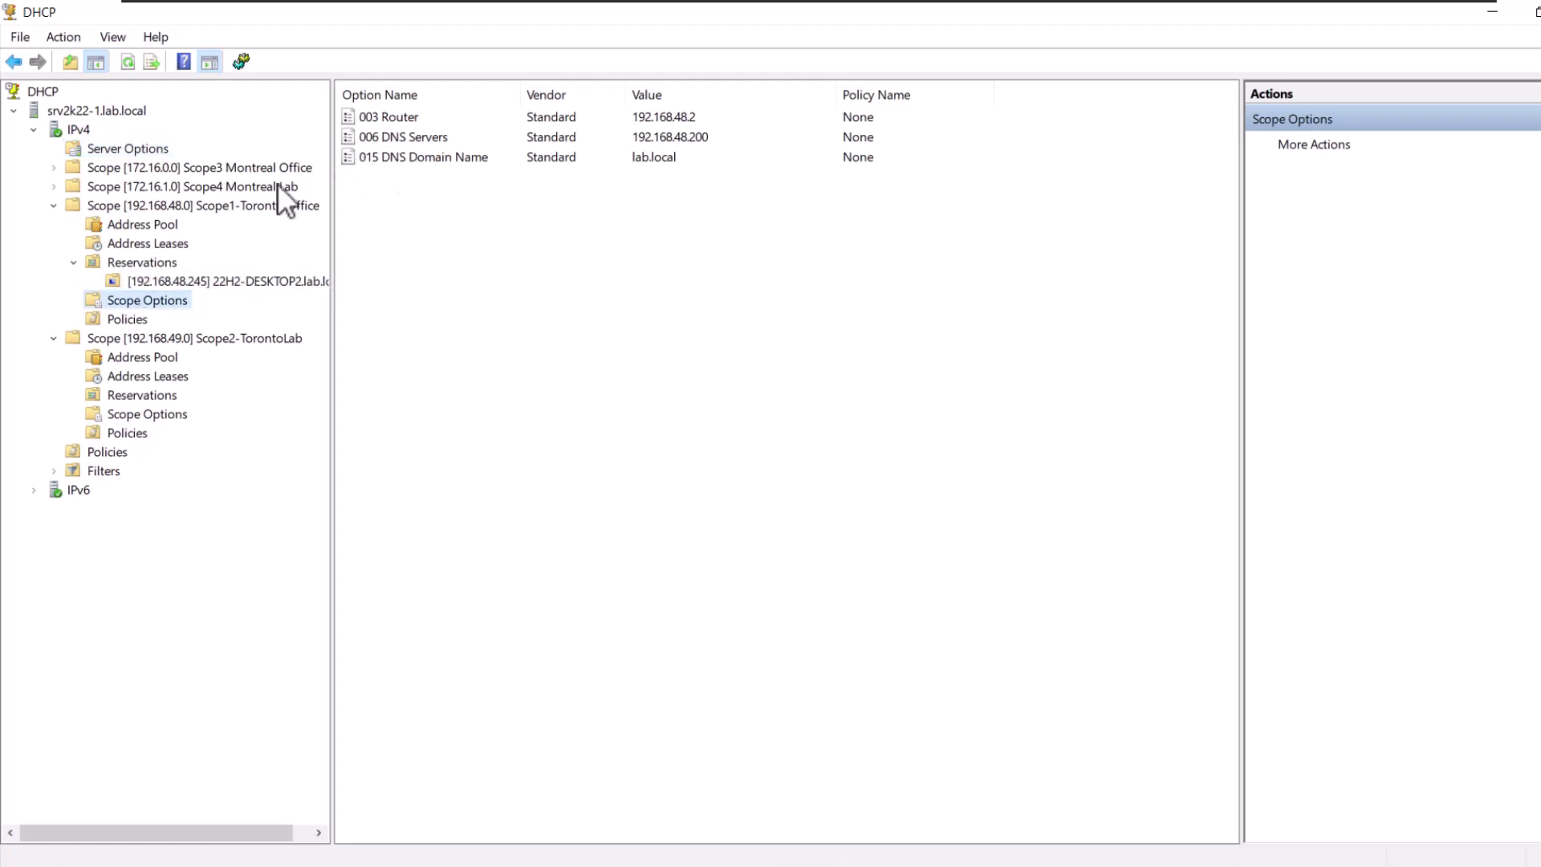
click(78, 262)
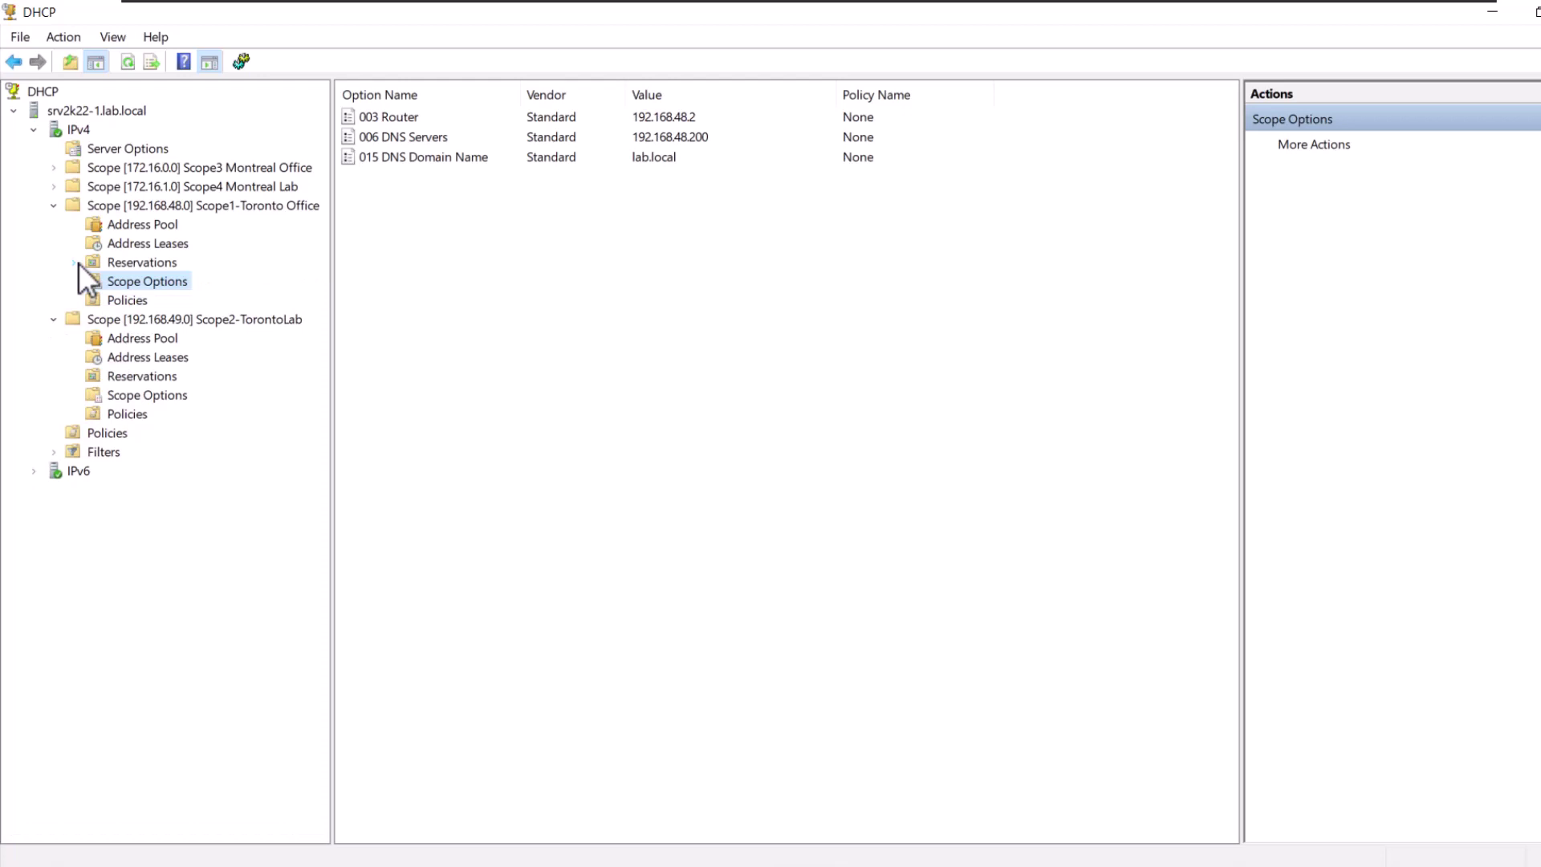
click(54, 320)
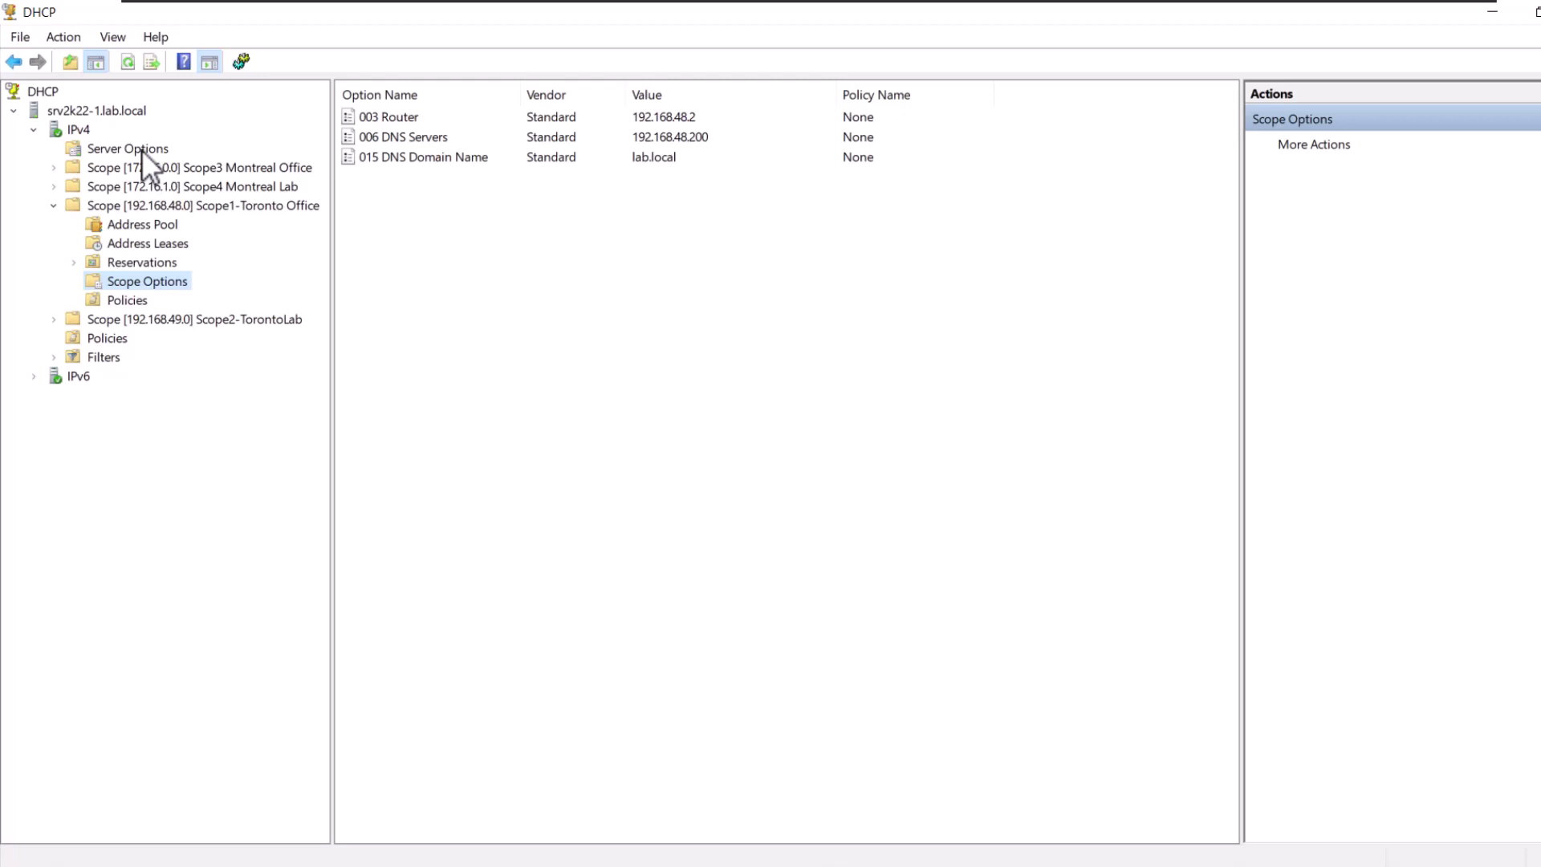
- Open the Server Options configuration and inspect the 003 Router and 015 DNS Domain Name values
click(141, 150)
right_click(141, 149)
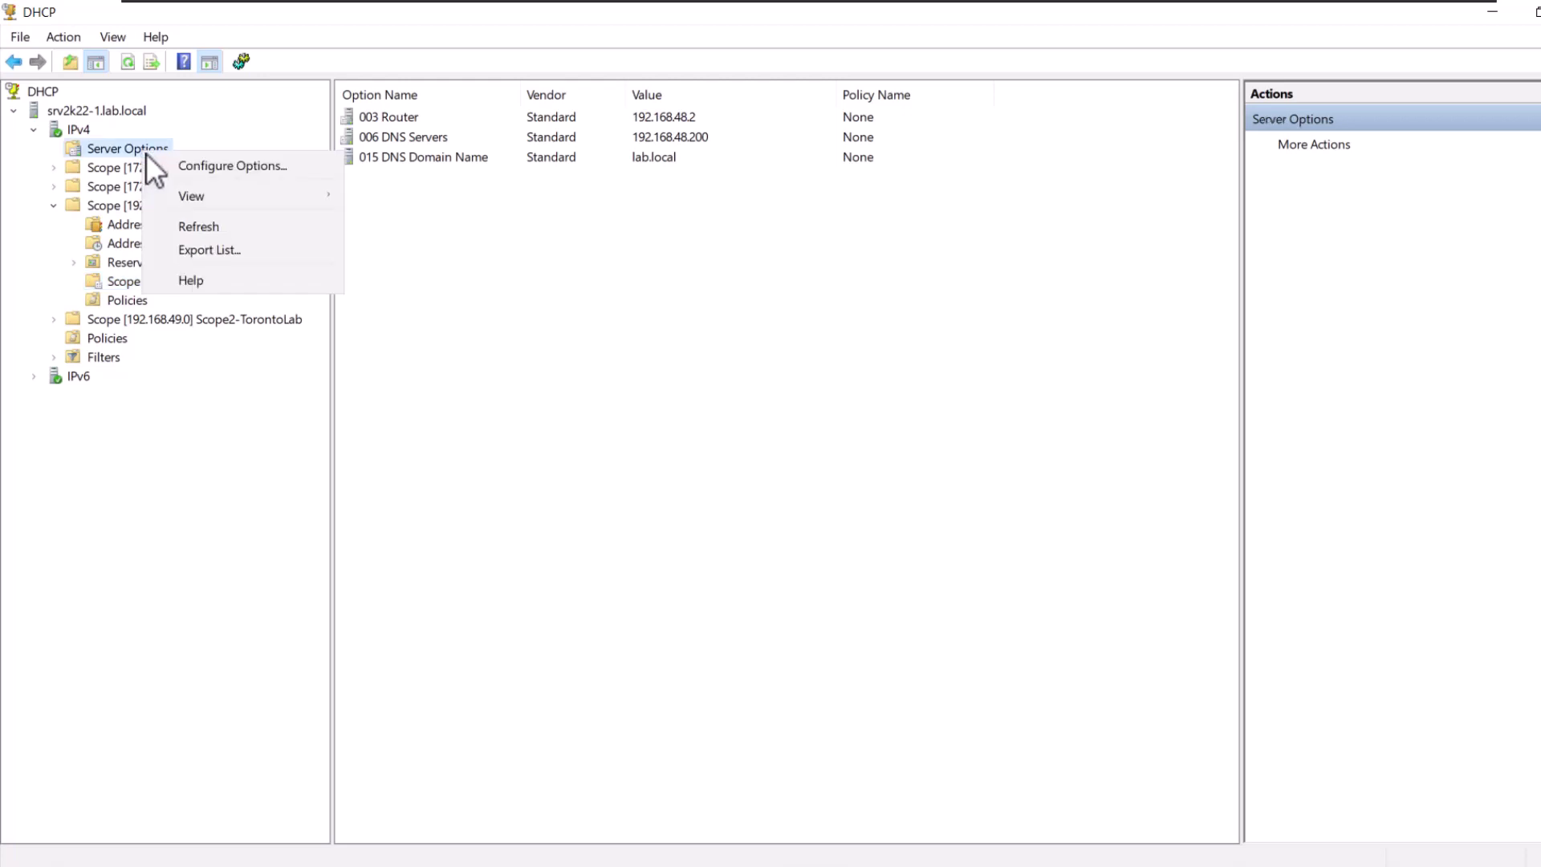
click(201, 166)
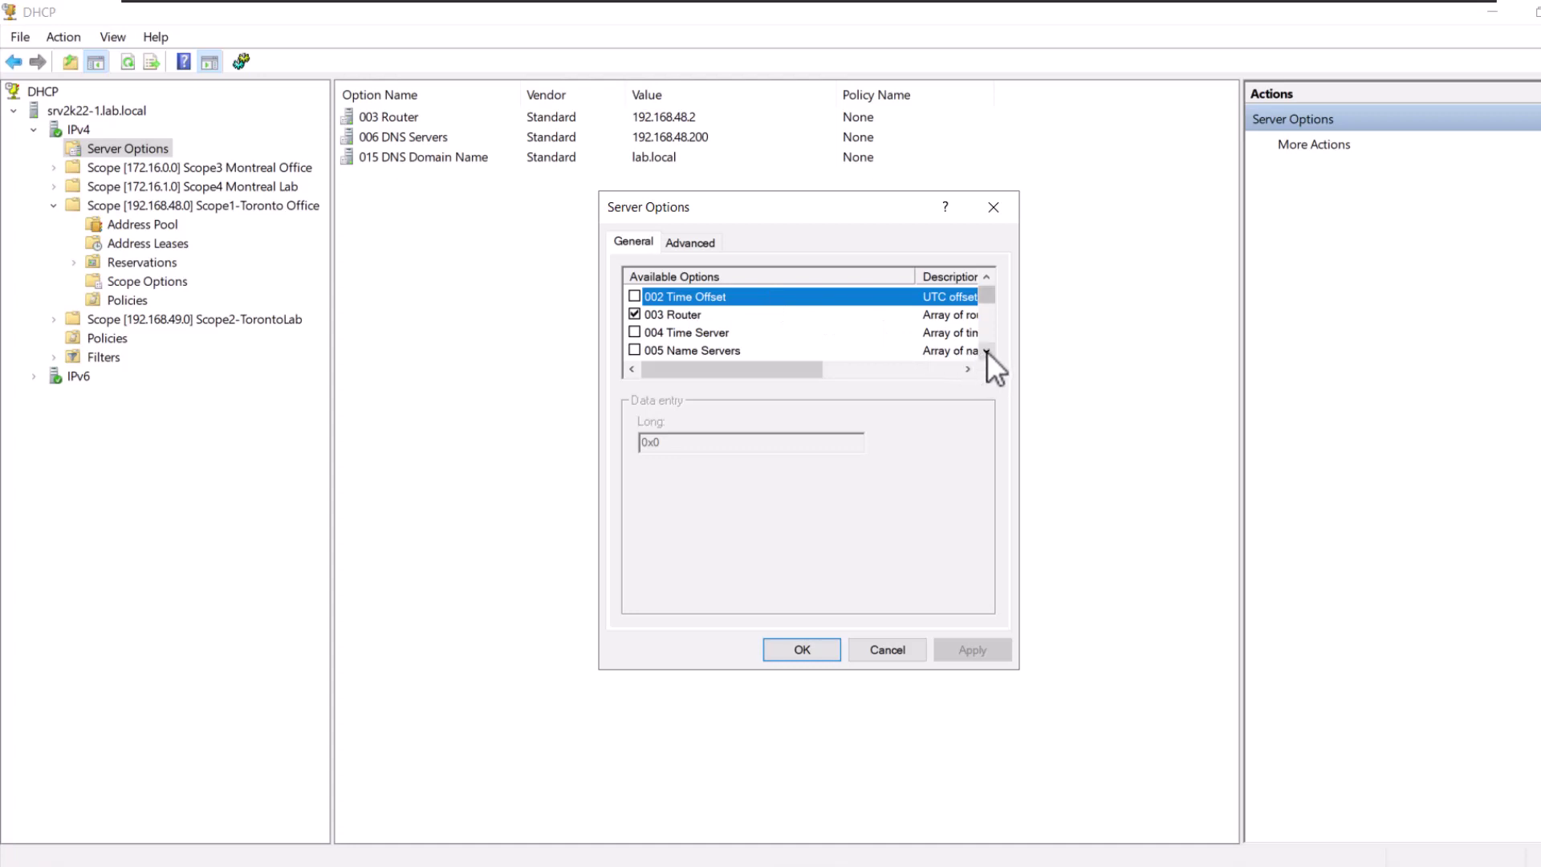
click(658, 316)
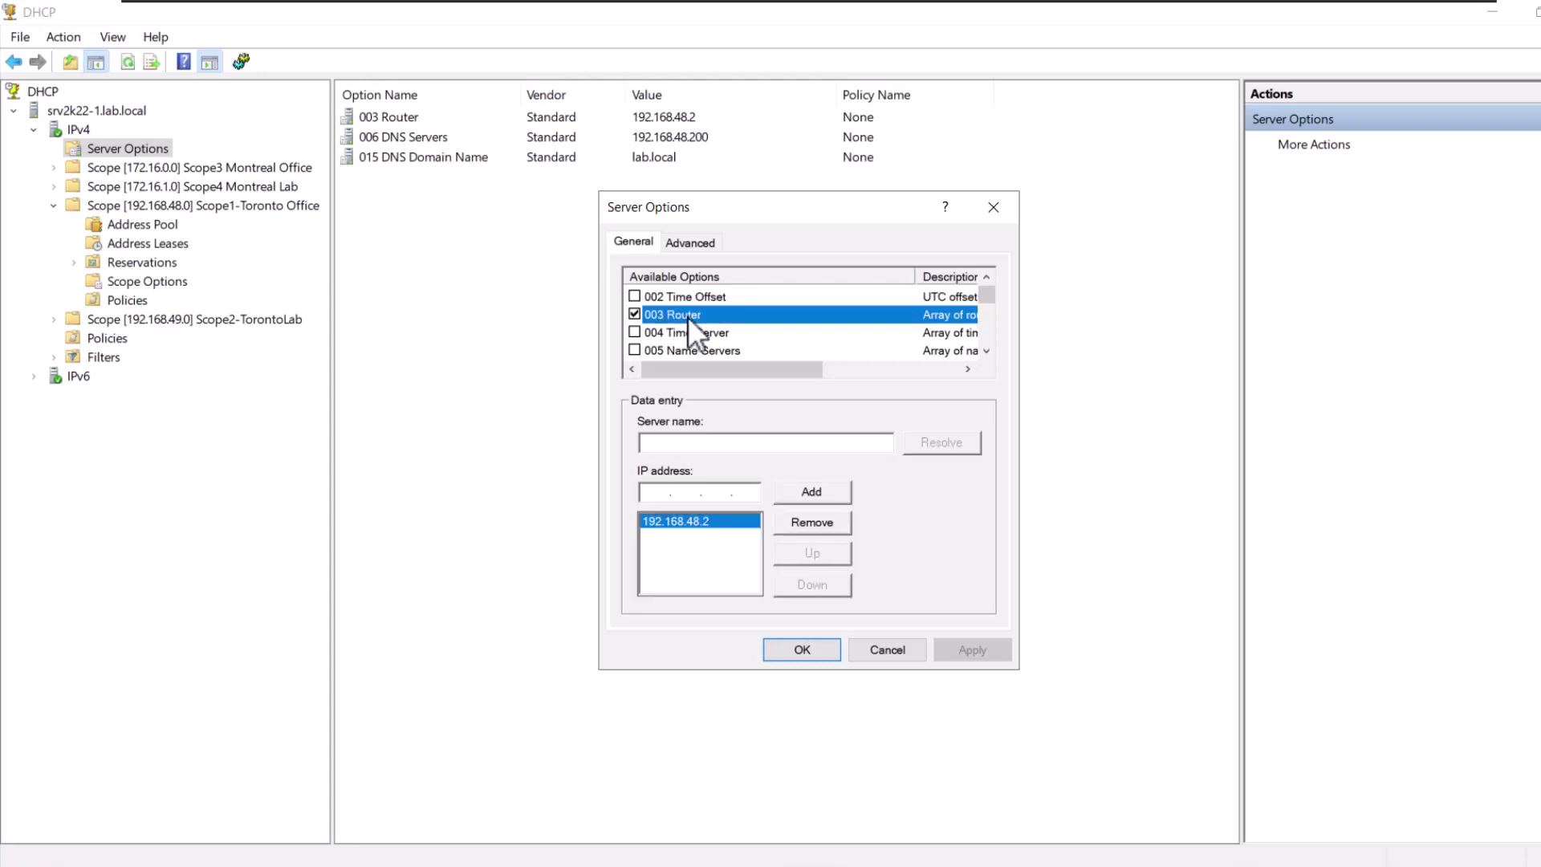
scroll(687, 316, down, 4)
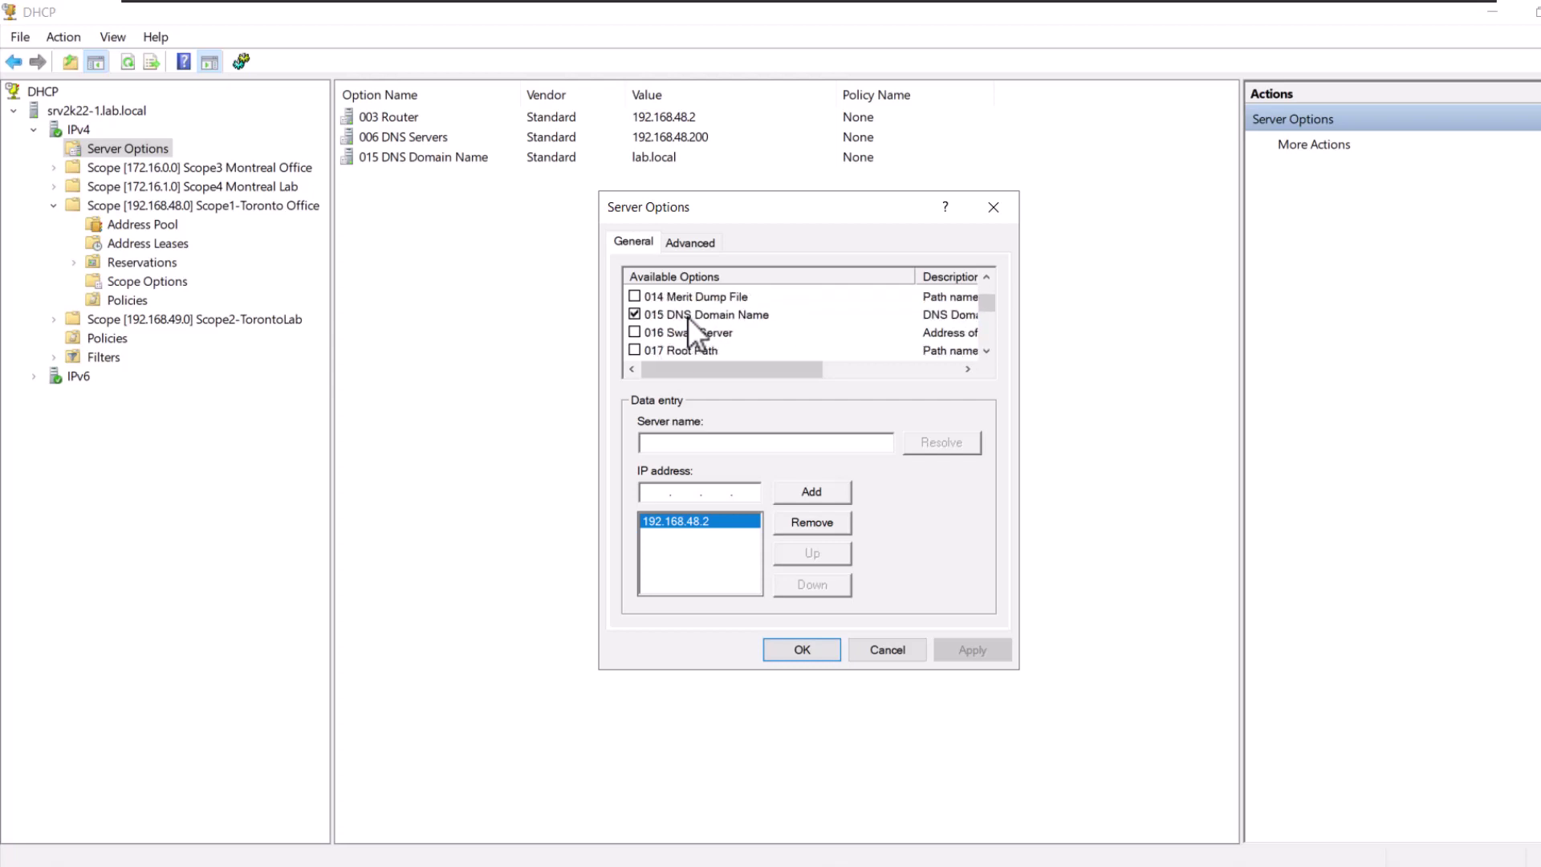
click(692, 315)
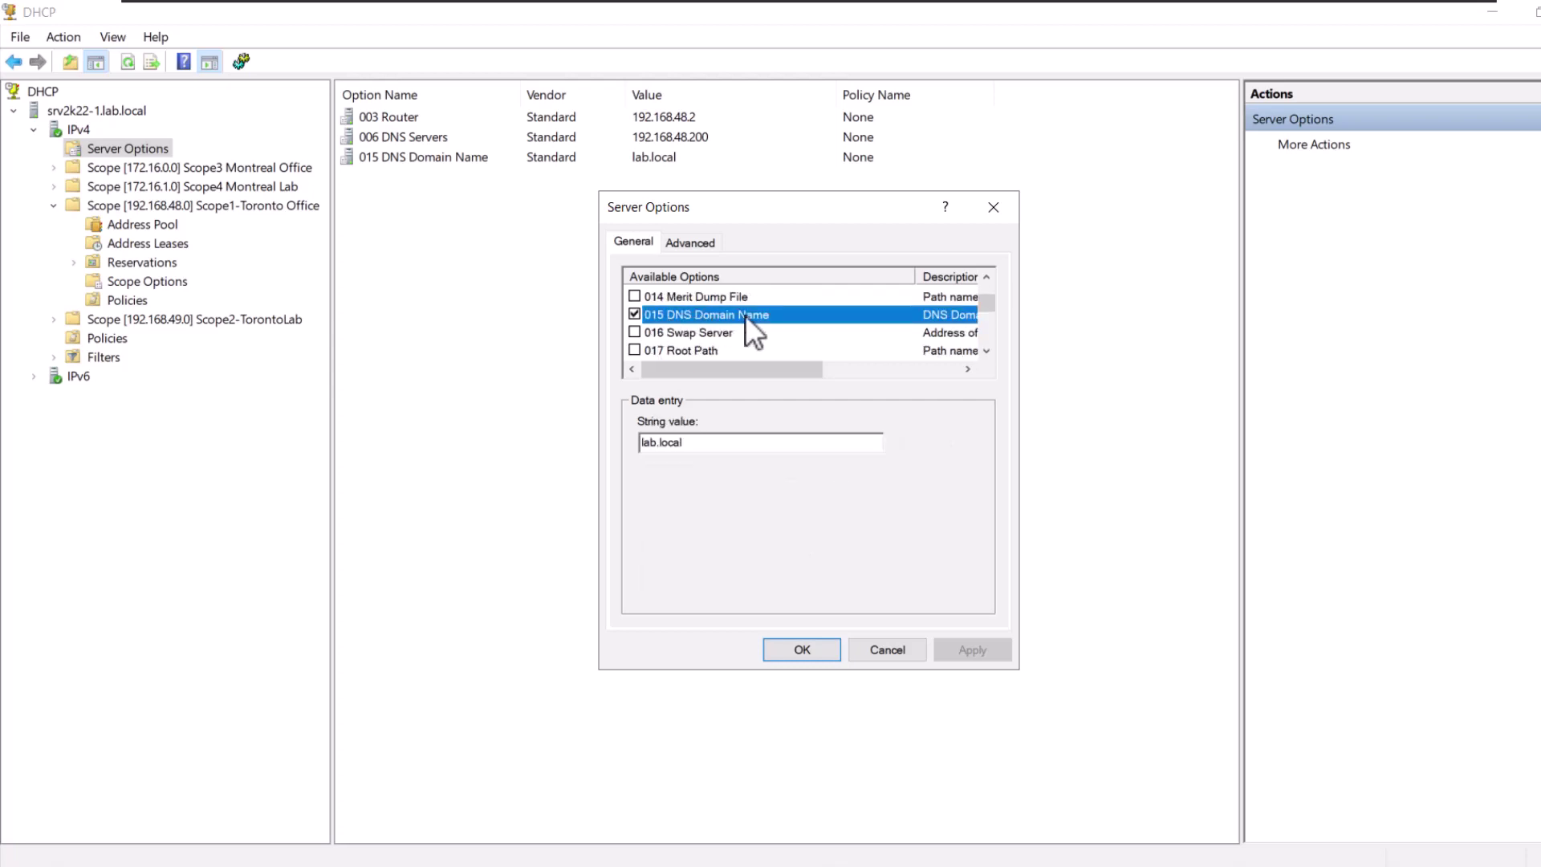
scroll(745, 314, up, 4)
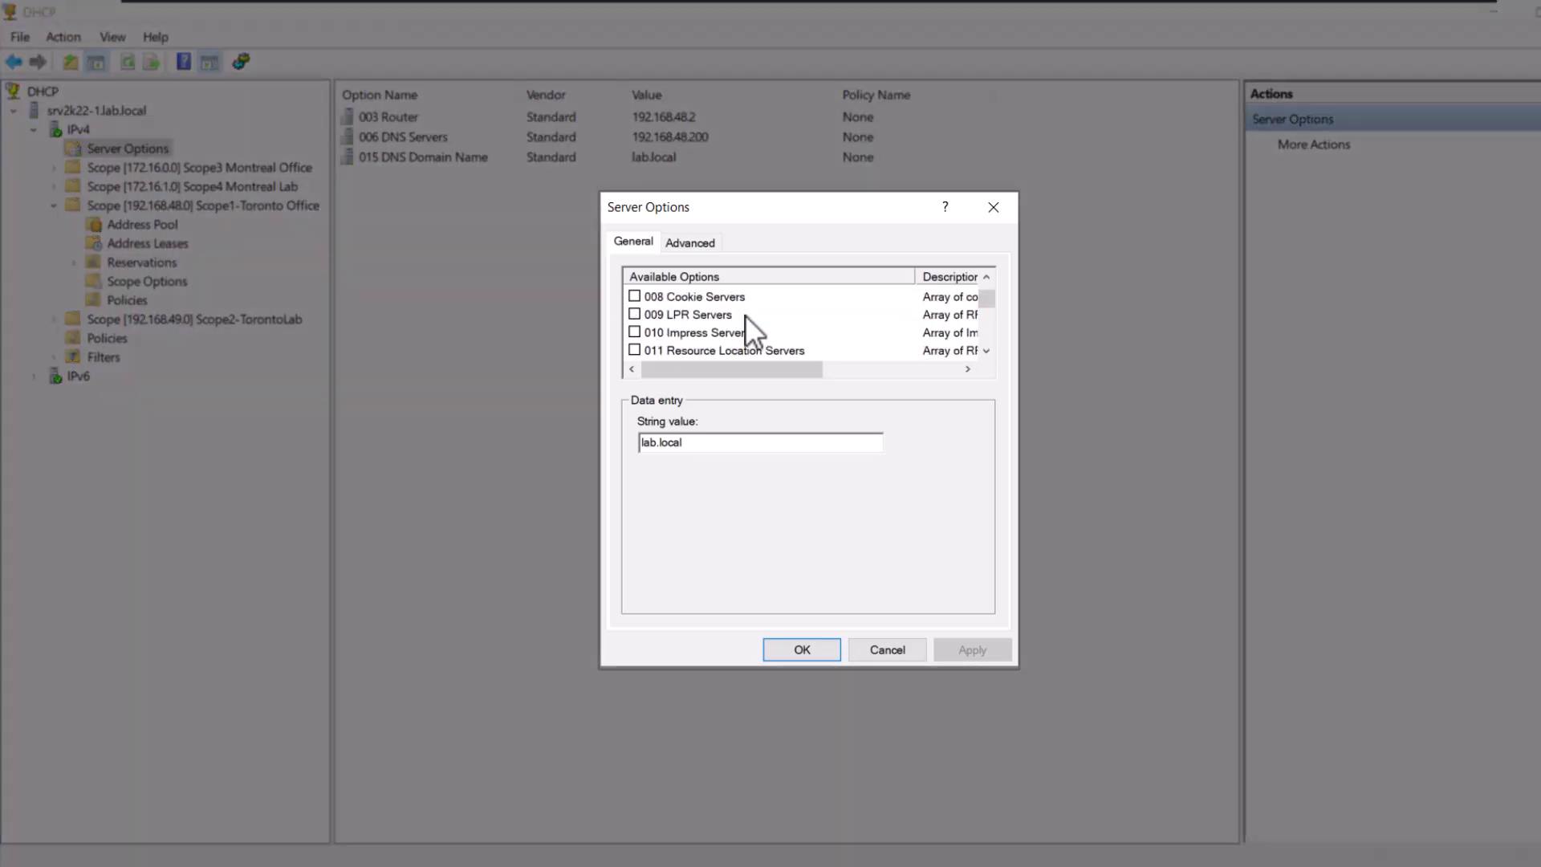
click(676, 318)
- Step through options 004, 005, 006 and 015, scroll the whole list, and cancel unchanged
click(695, 334)
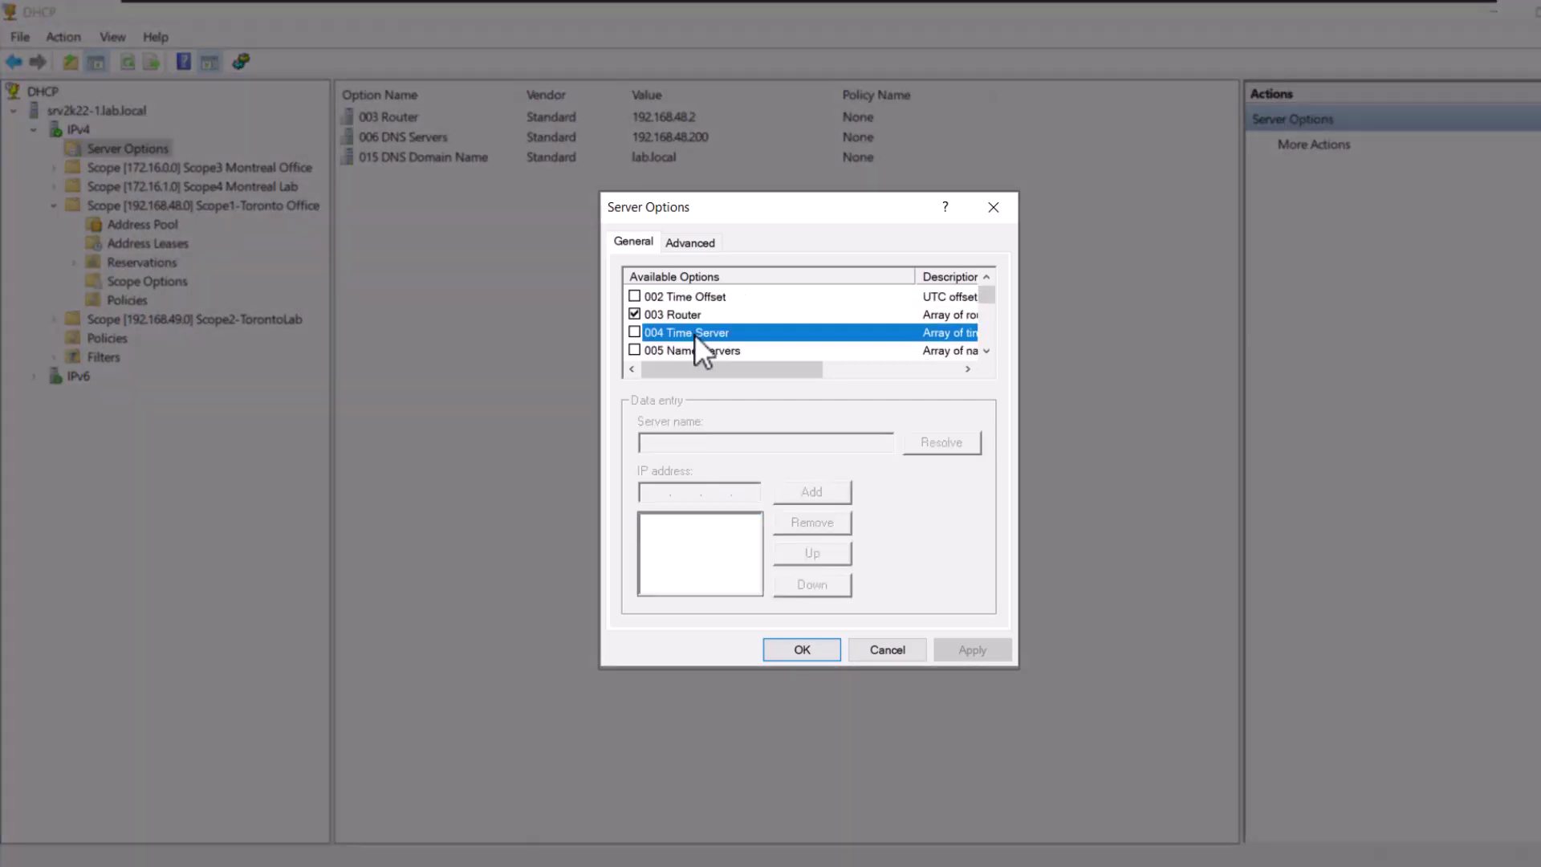
click(706, 350)
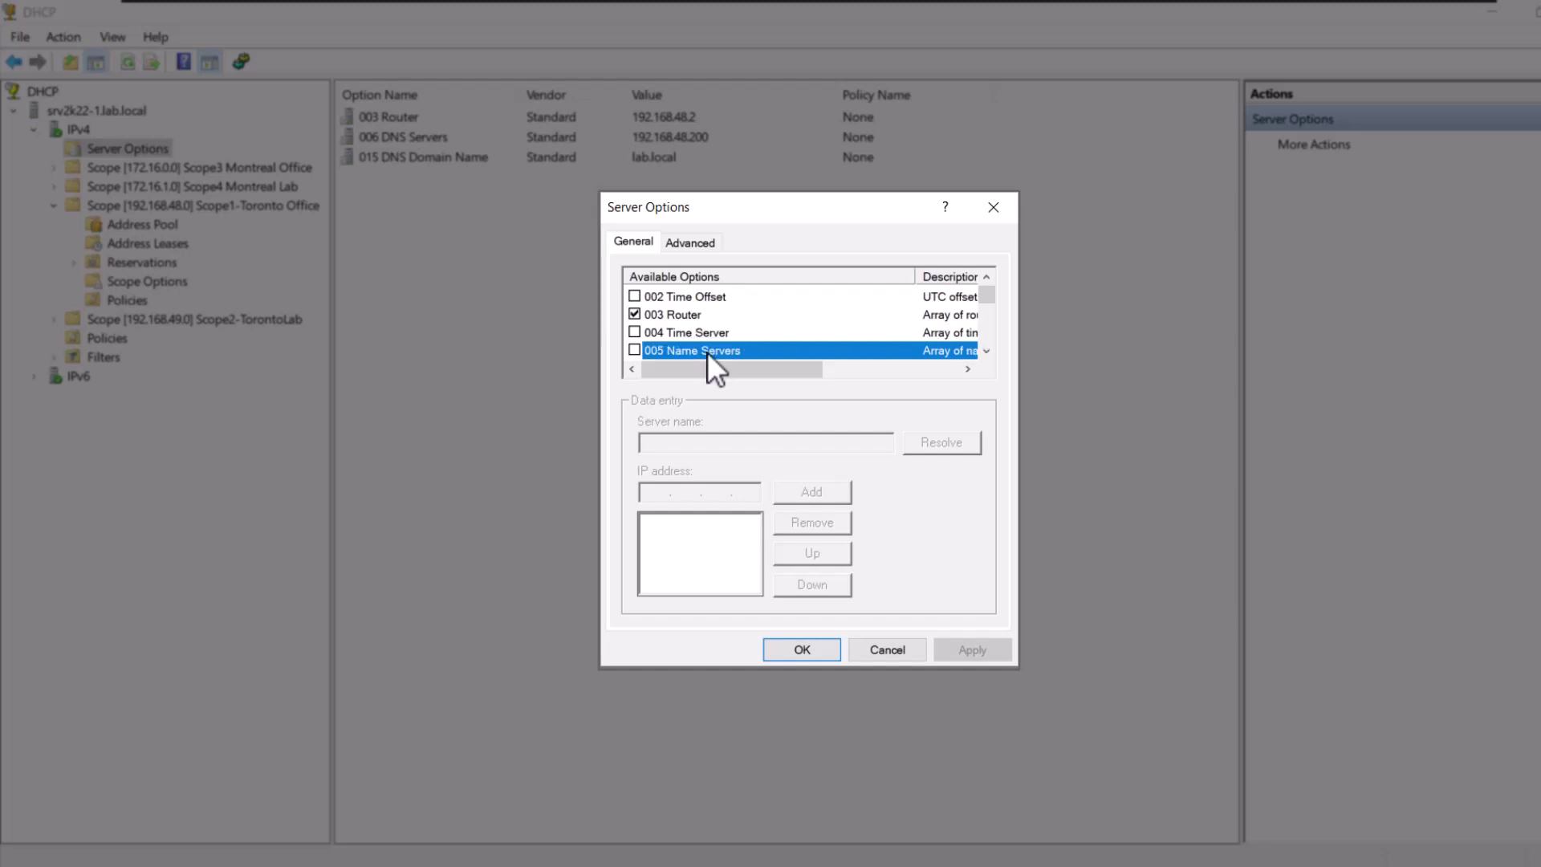
scroll(706, 350, down, 1)
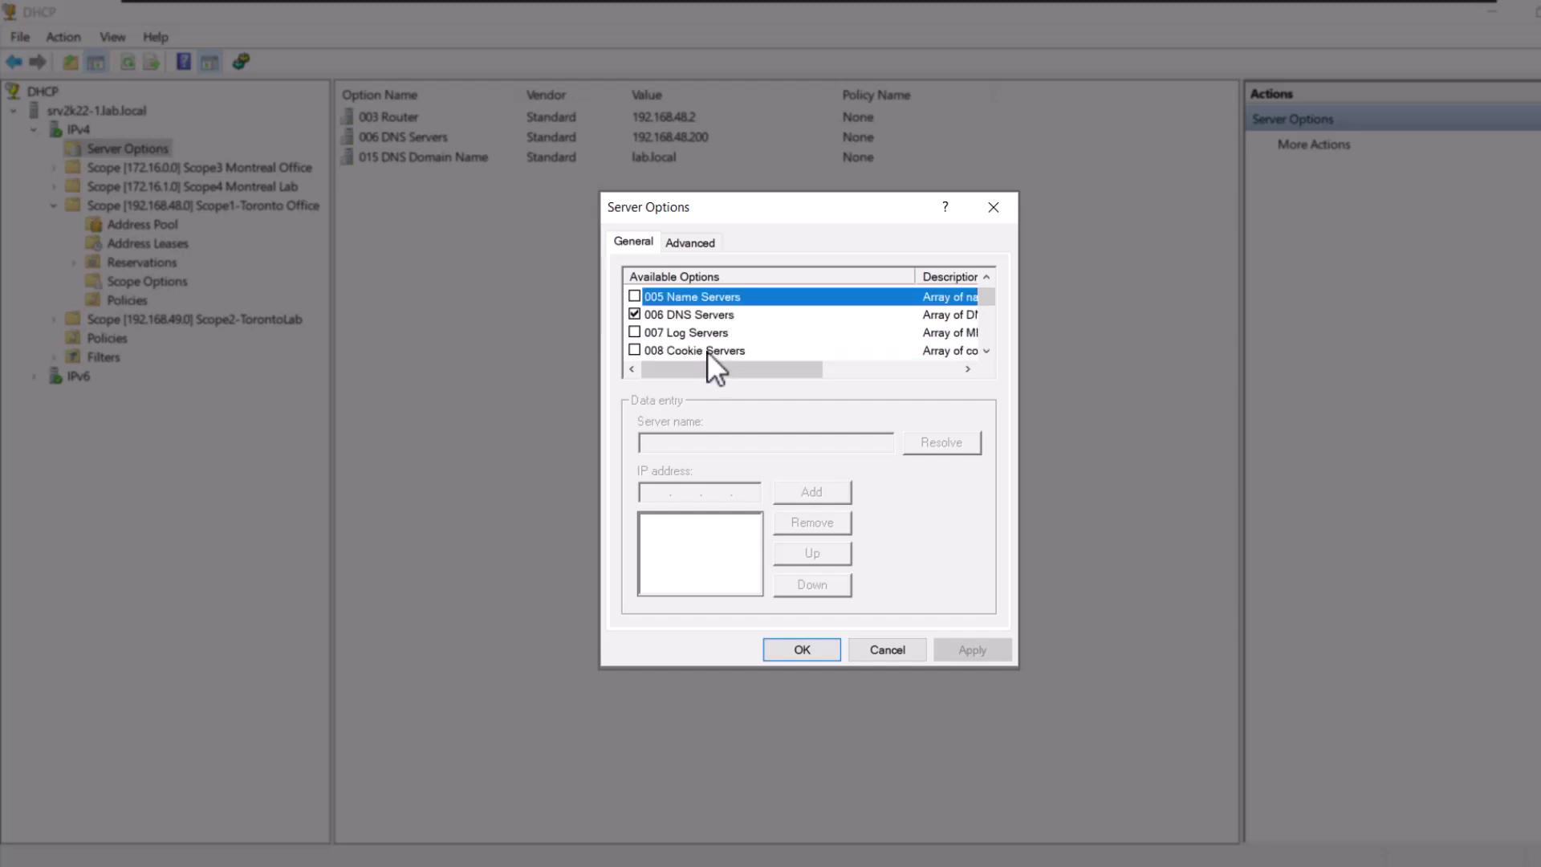
click(709, 317)
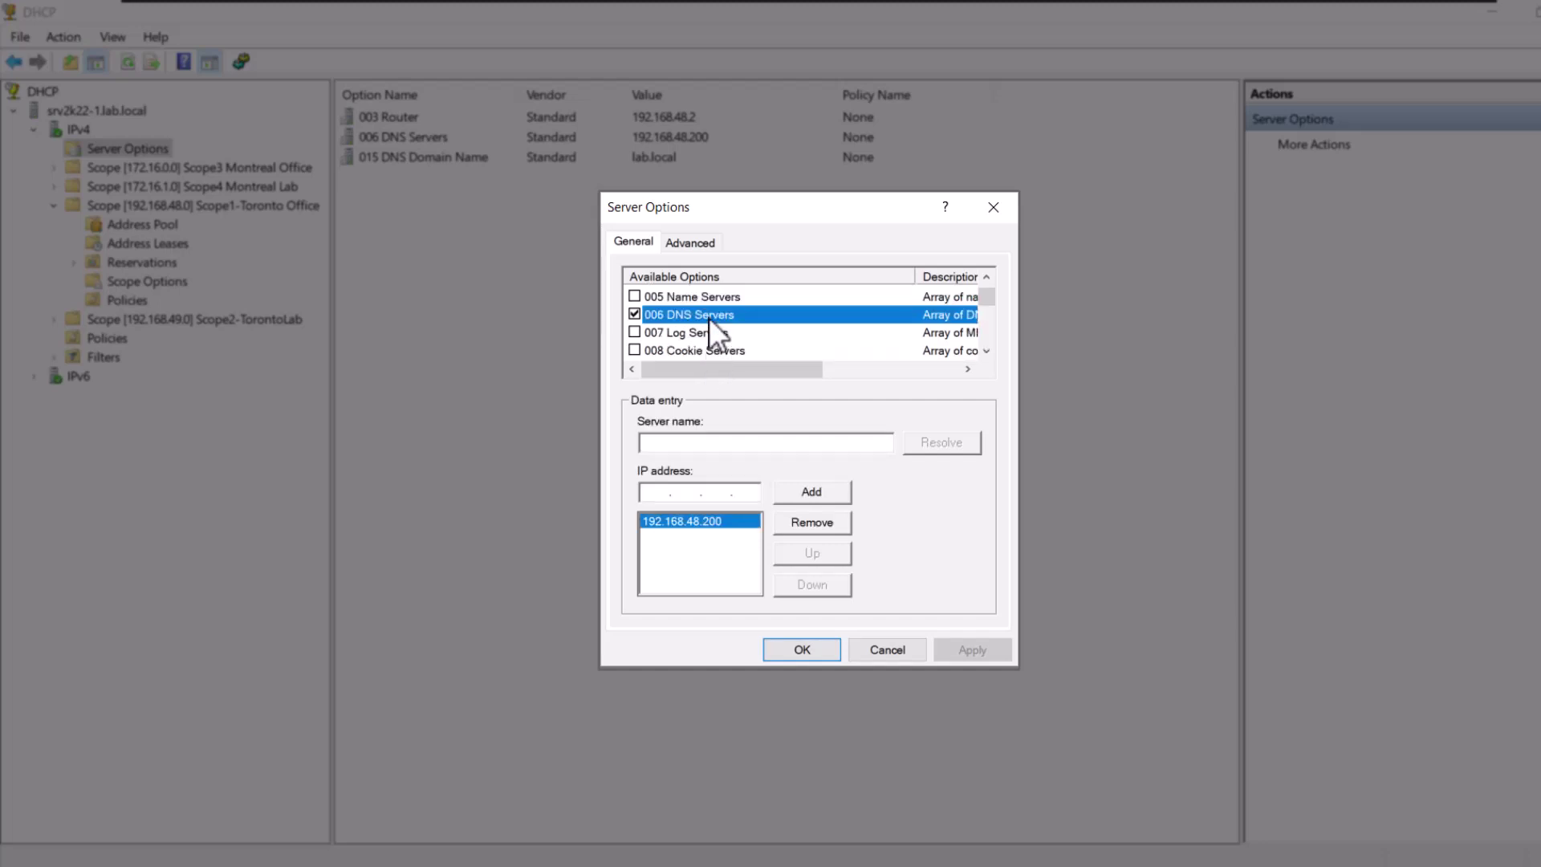
scroll(710, 336, down, 3)
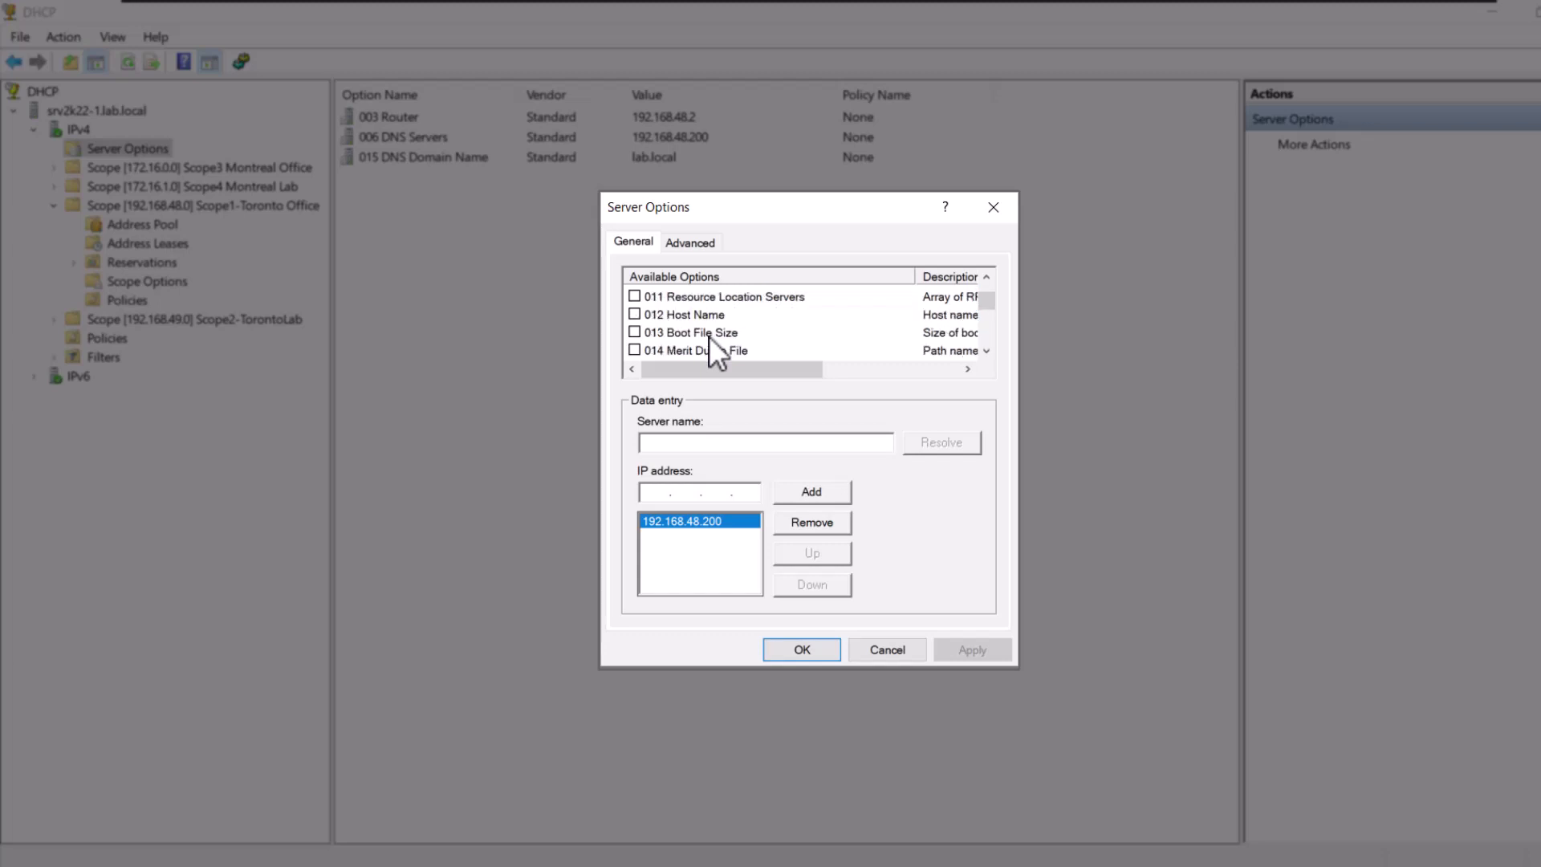
click(711, 316)
scroll(710, 317, down, 3)
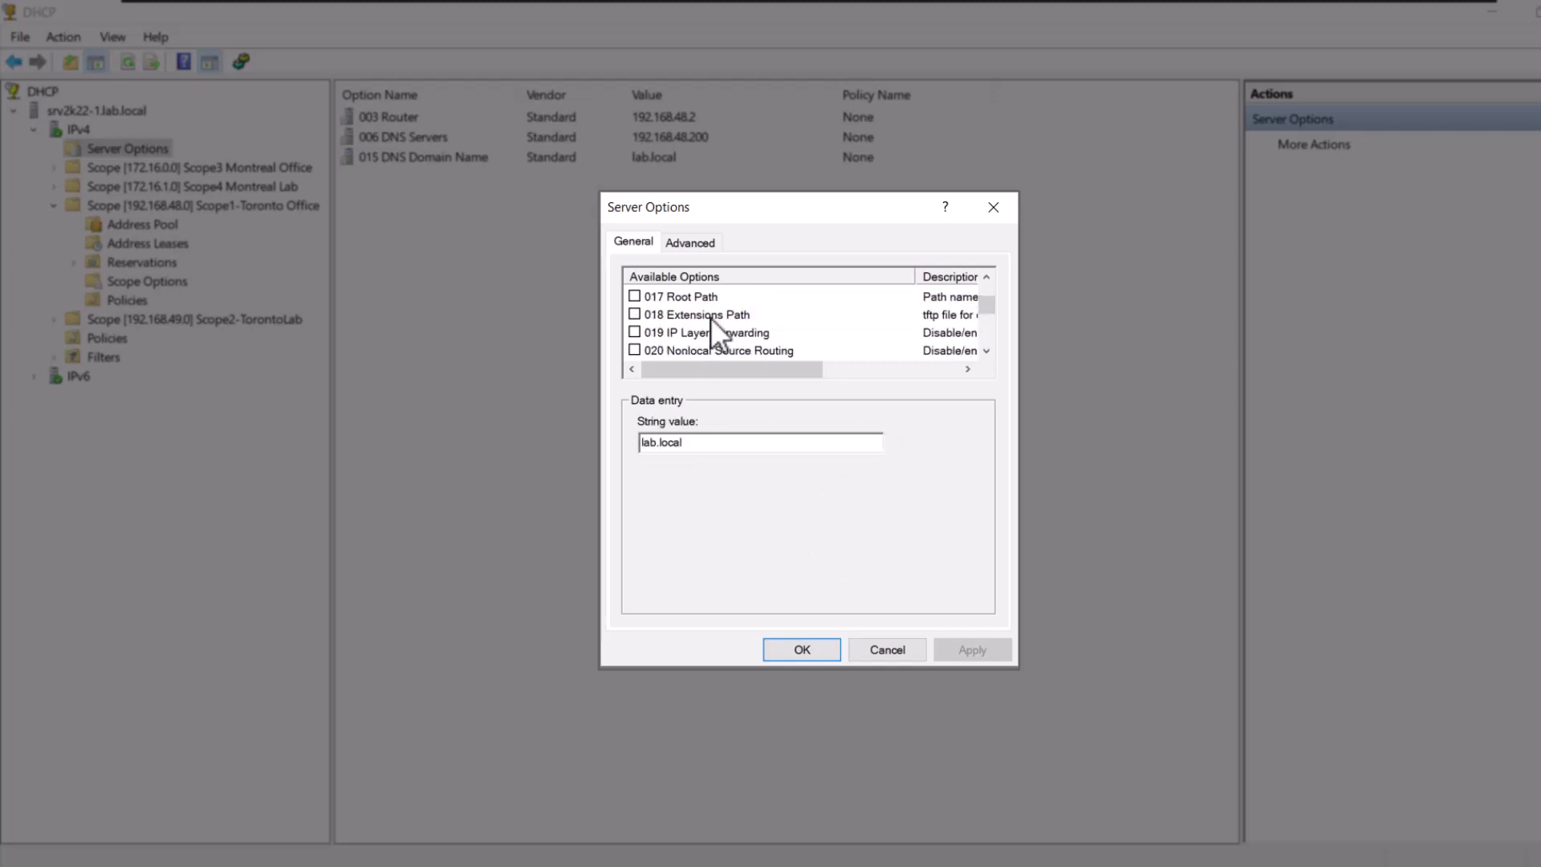
scroll(710, 316, down, 7)
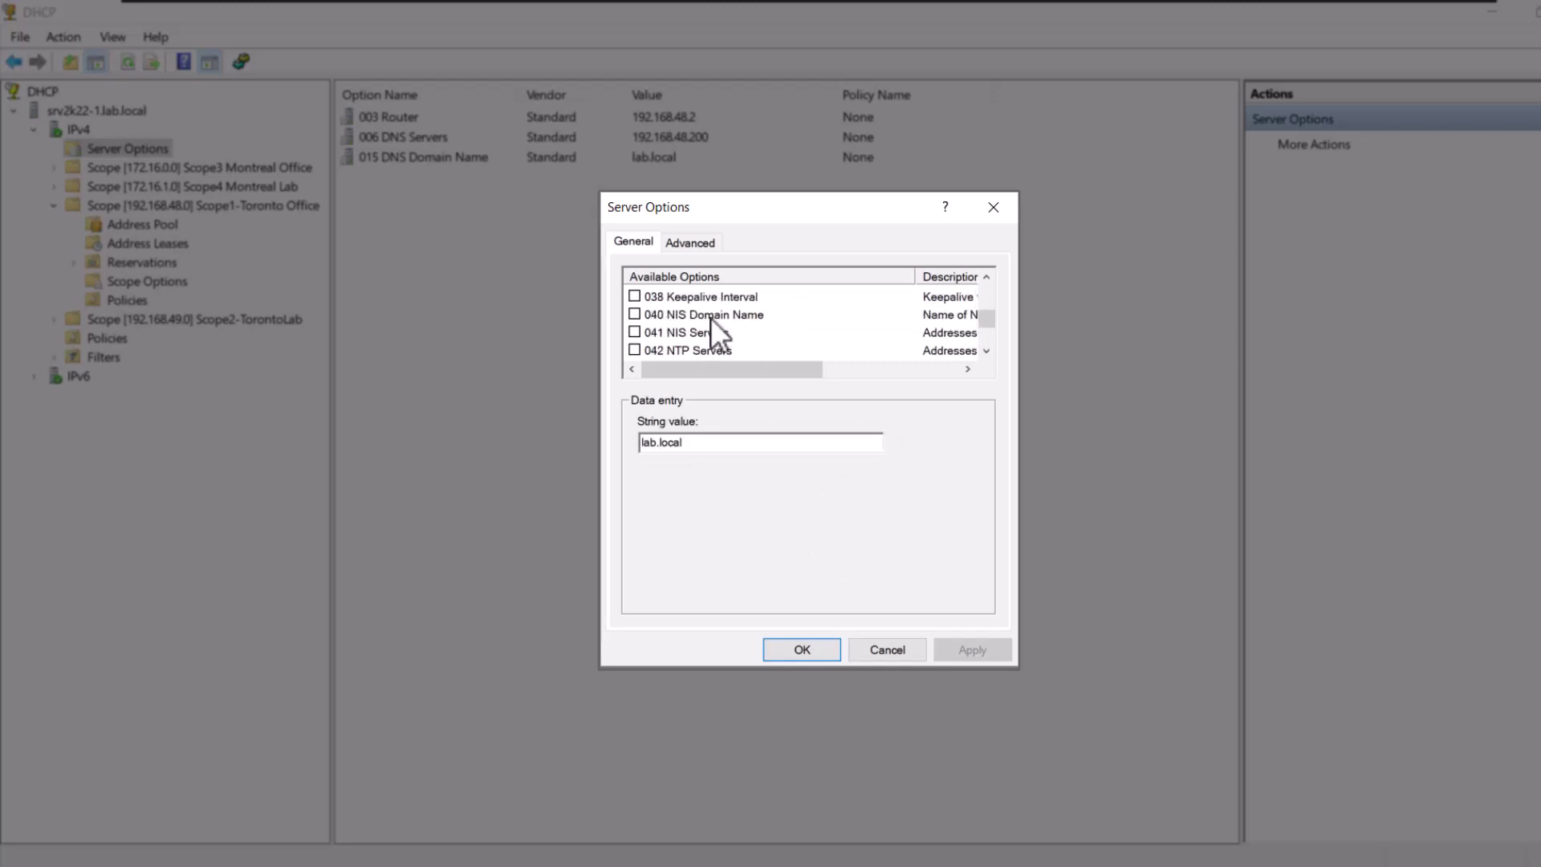
scroll(710, 316, up, 1)
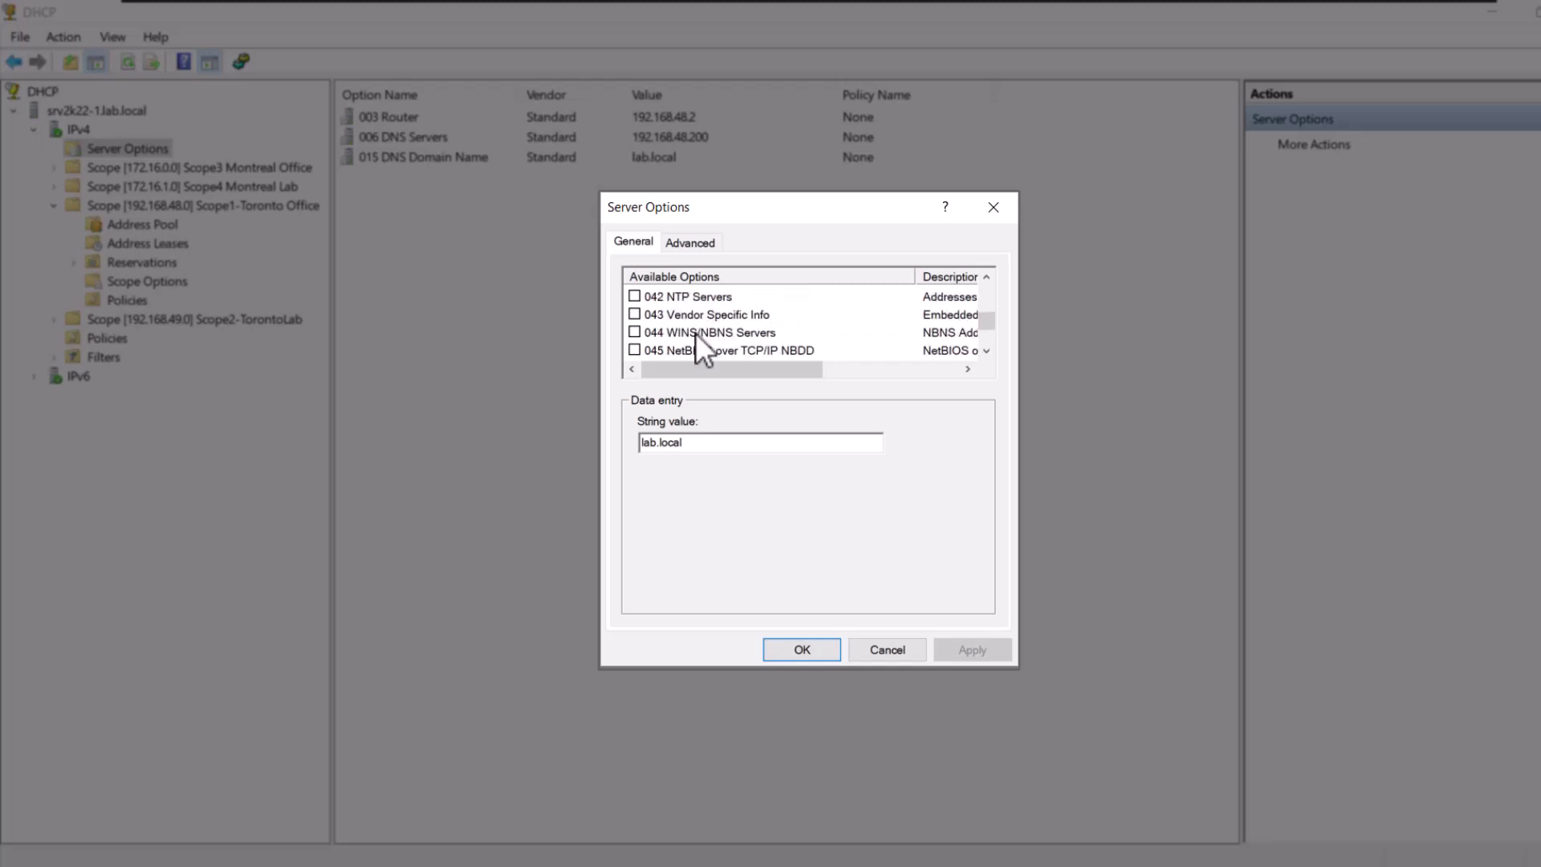
scroll(697, 350, down, 1)
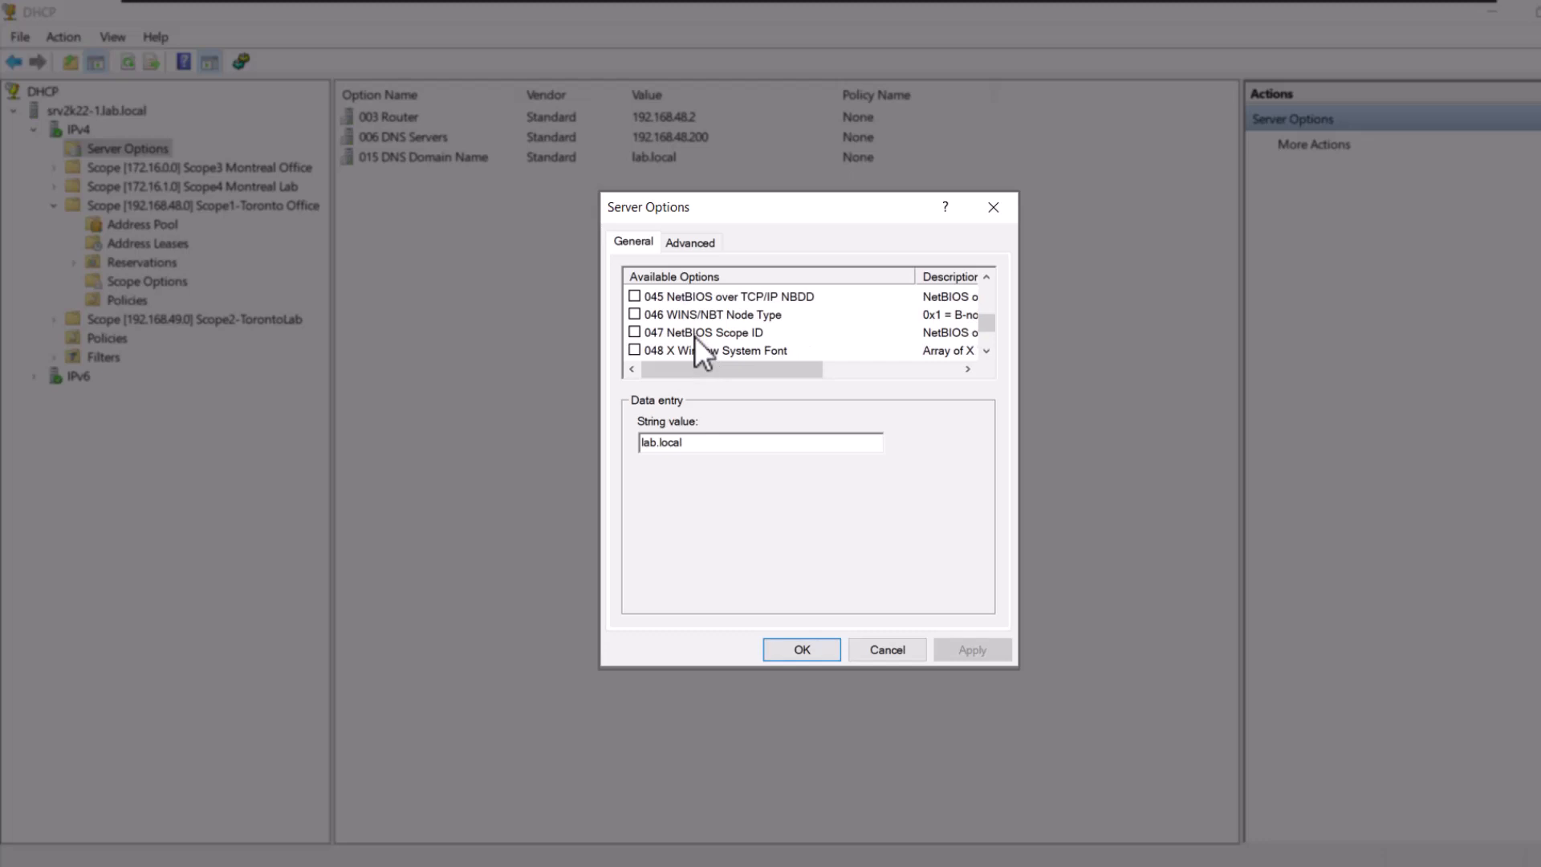
scroll(695, 337, down, 4)
scroll(695, 337, up, 1)
scroll(695, 335, up, 3)
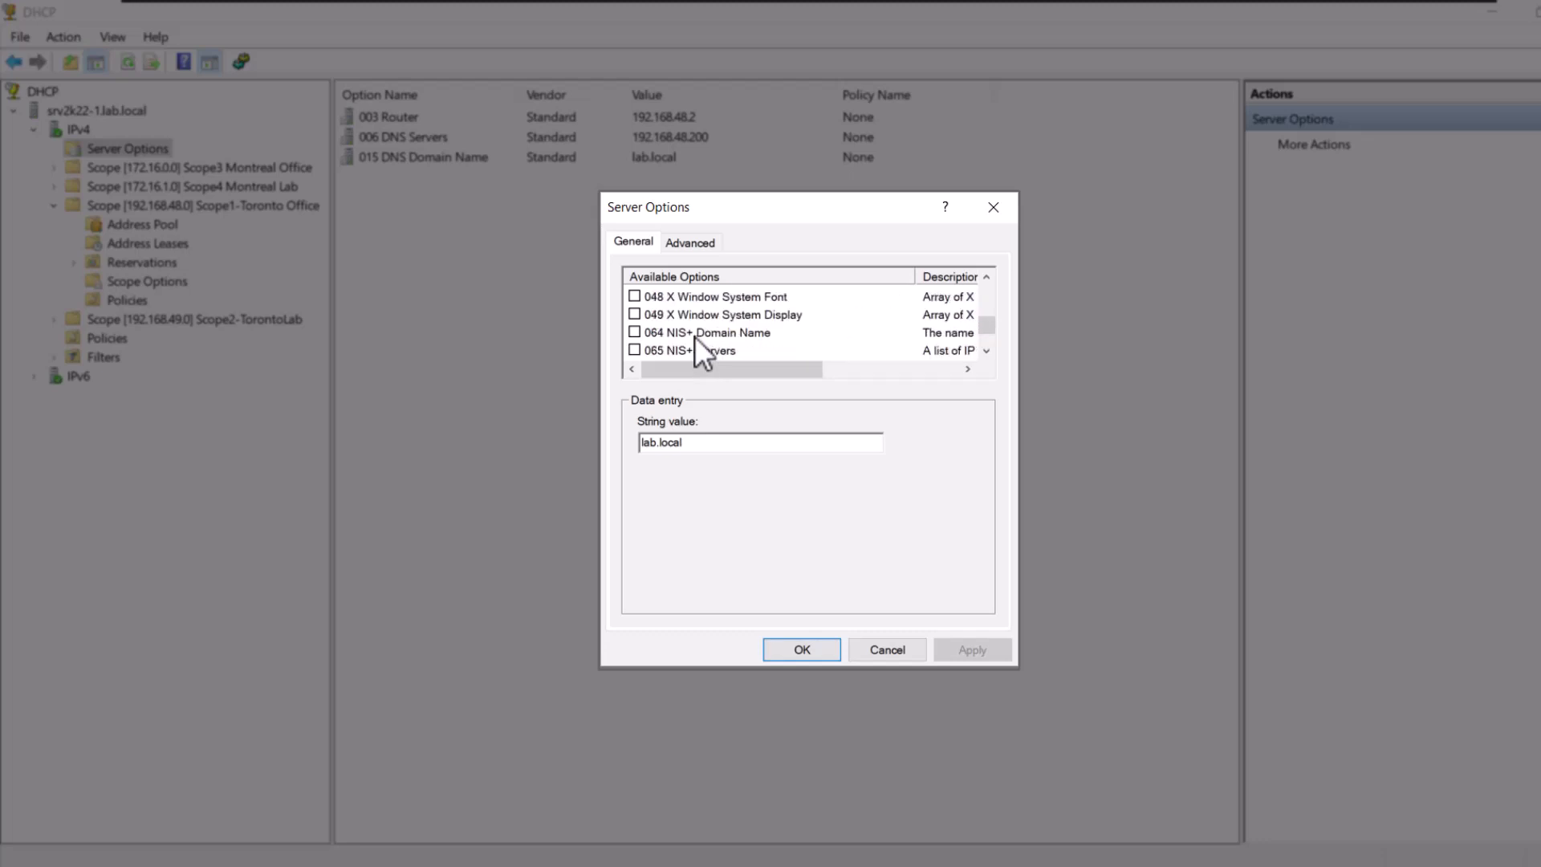
scroll(695, 335, down, 2)
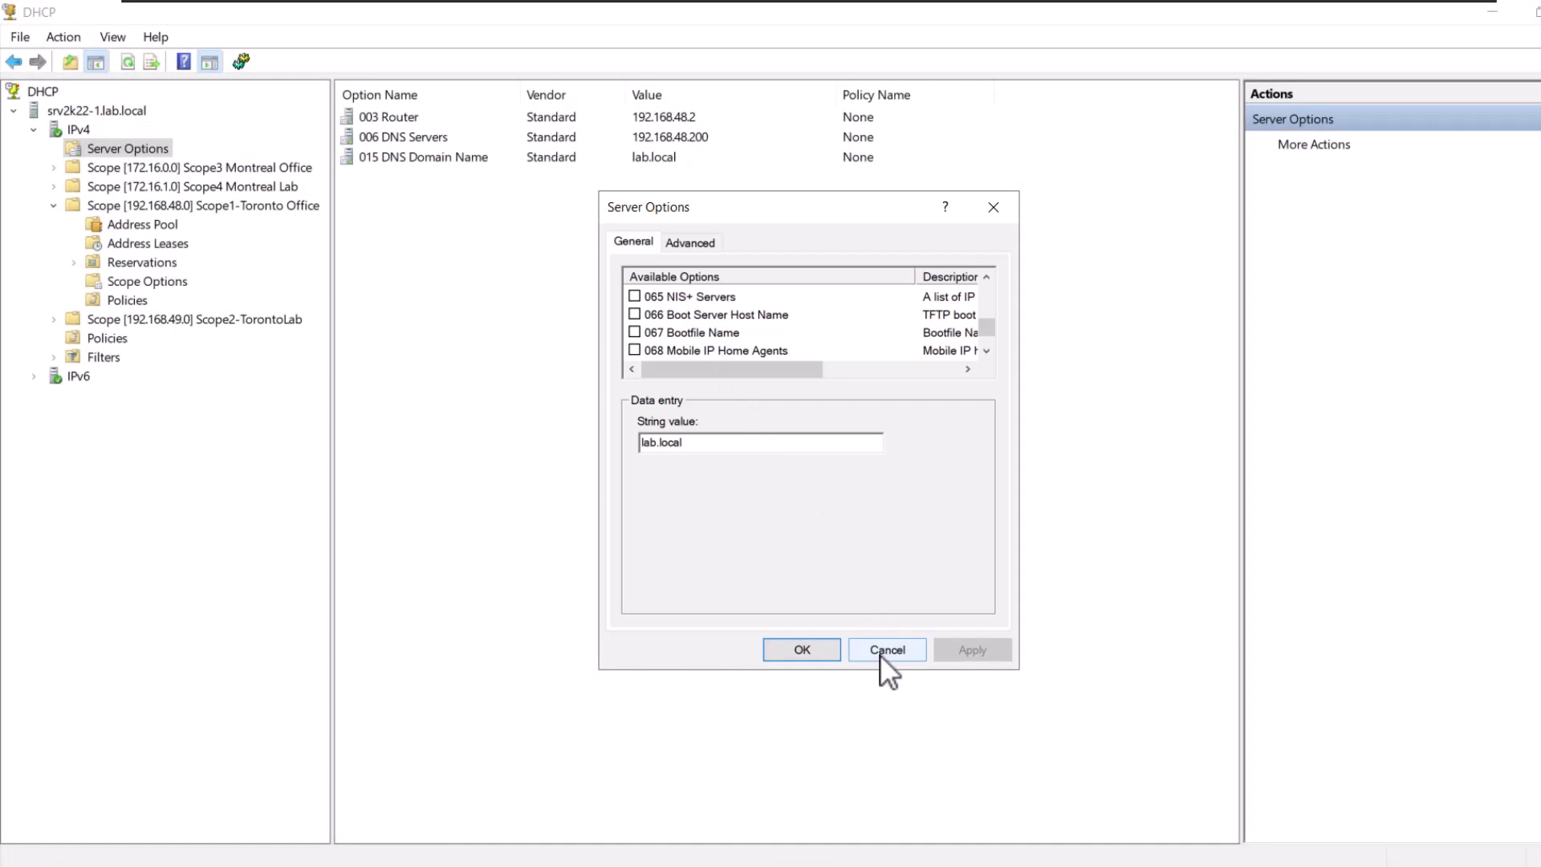
click(879, 653)
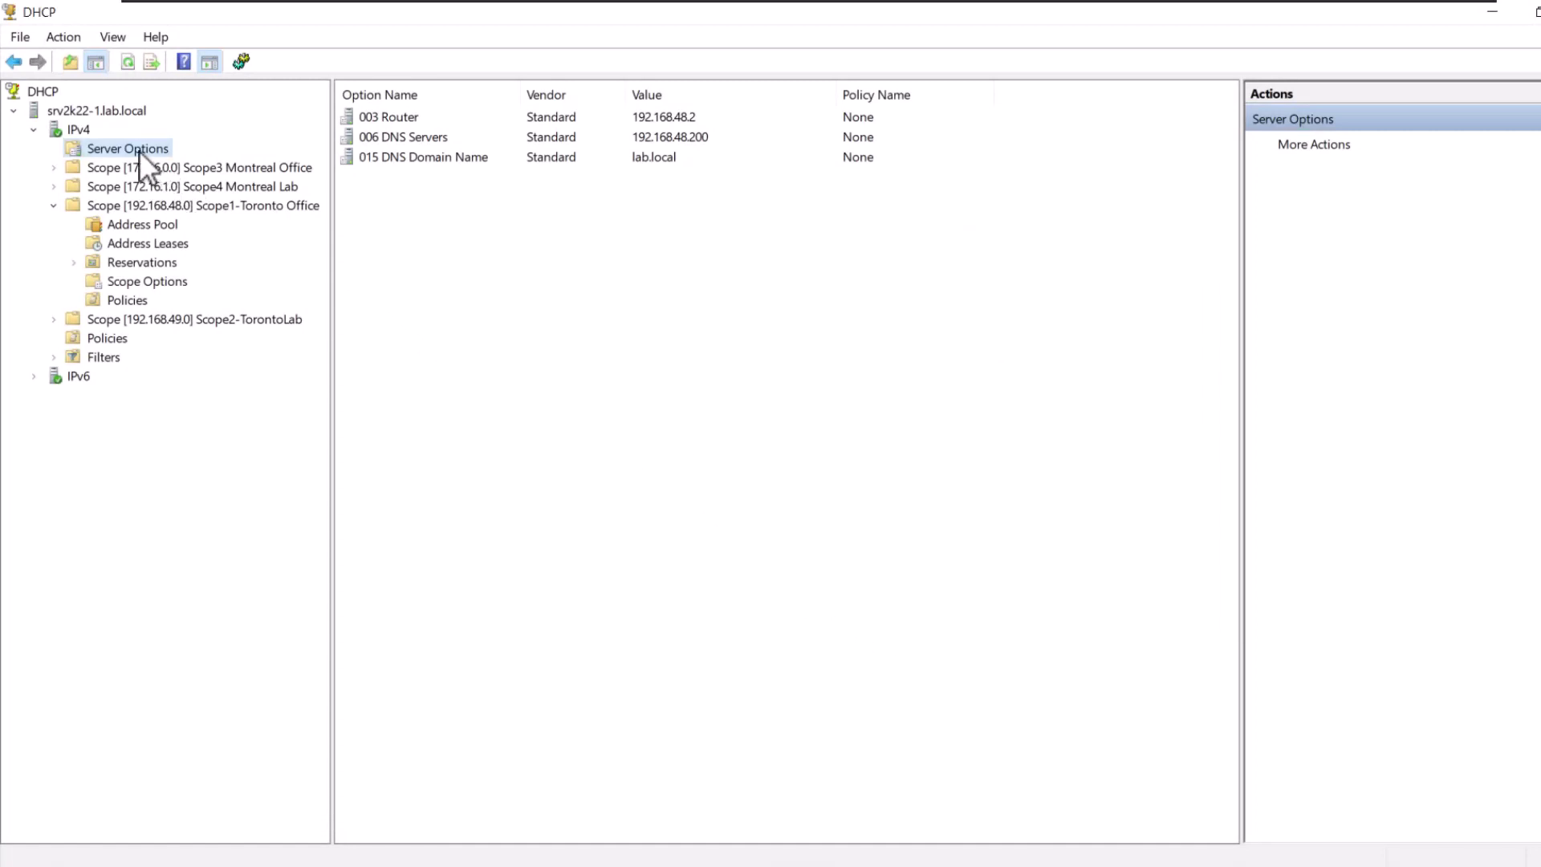
- Enable server option 004 Time Server with address 192.168.48.200 and save it
right_click(138, 151)
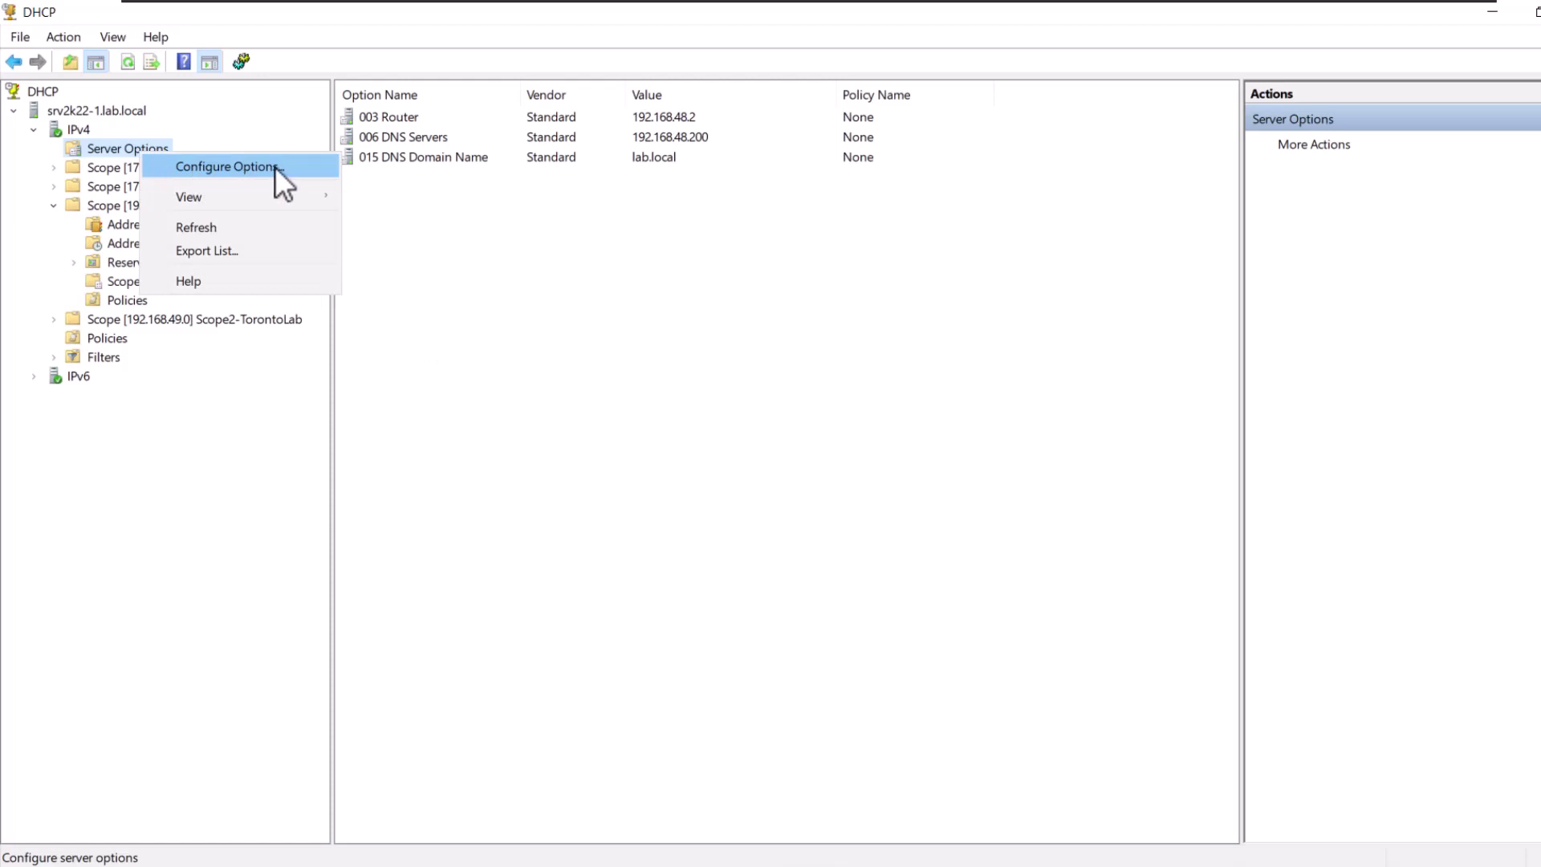
click(301, 167)
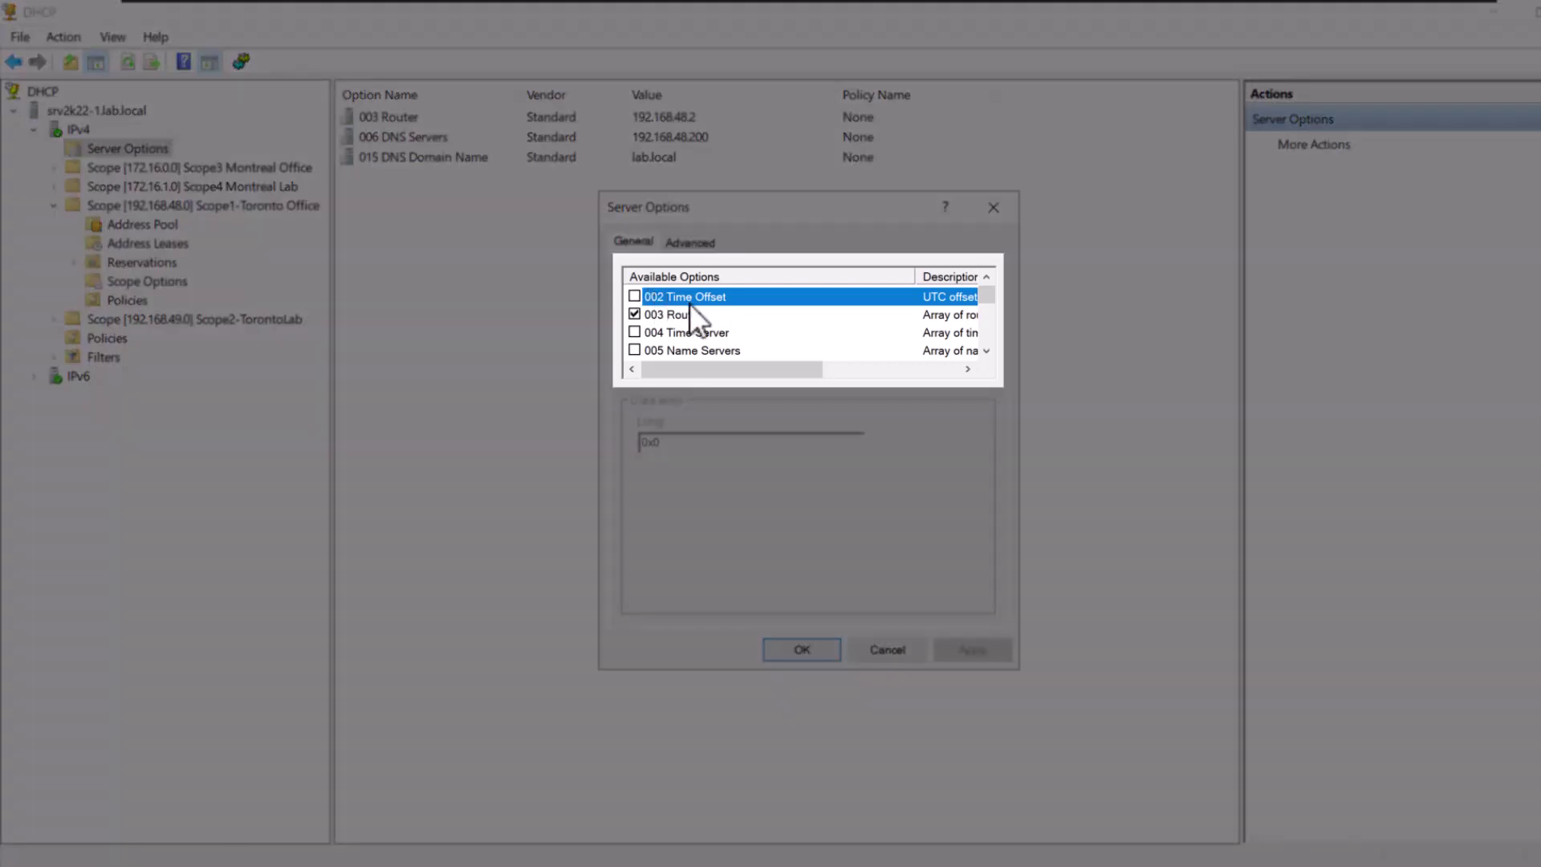
click(718, 332)
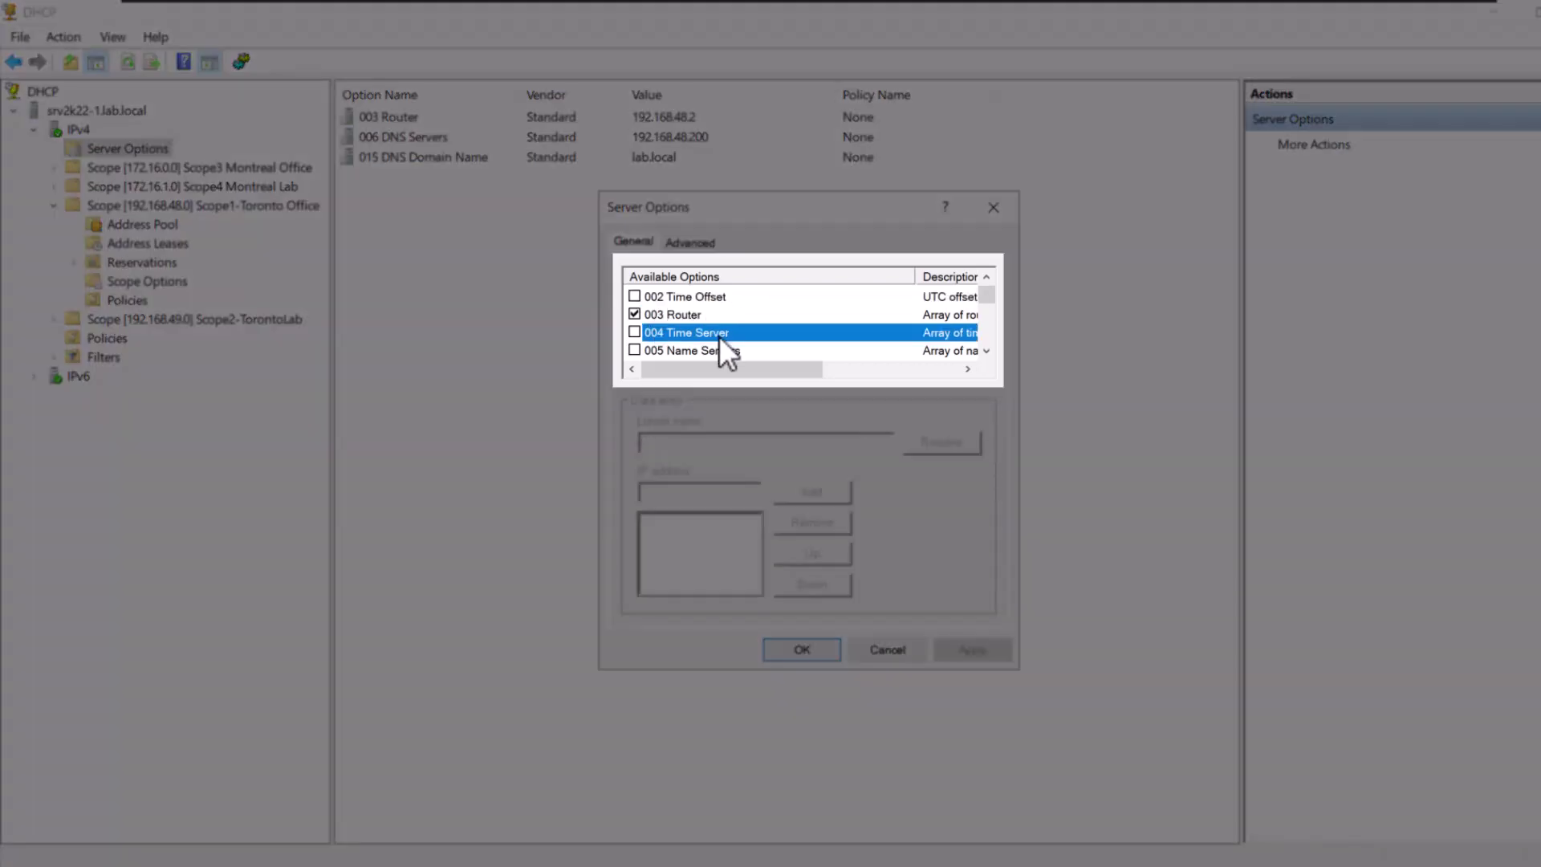
click(633, 332)
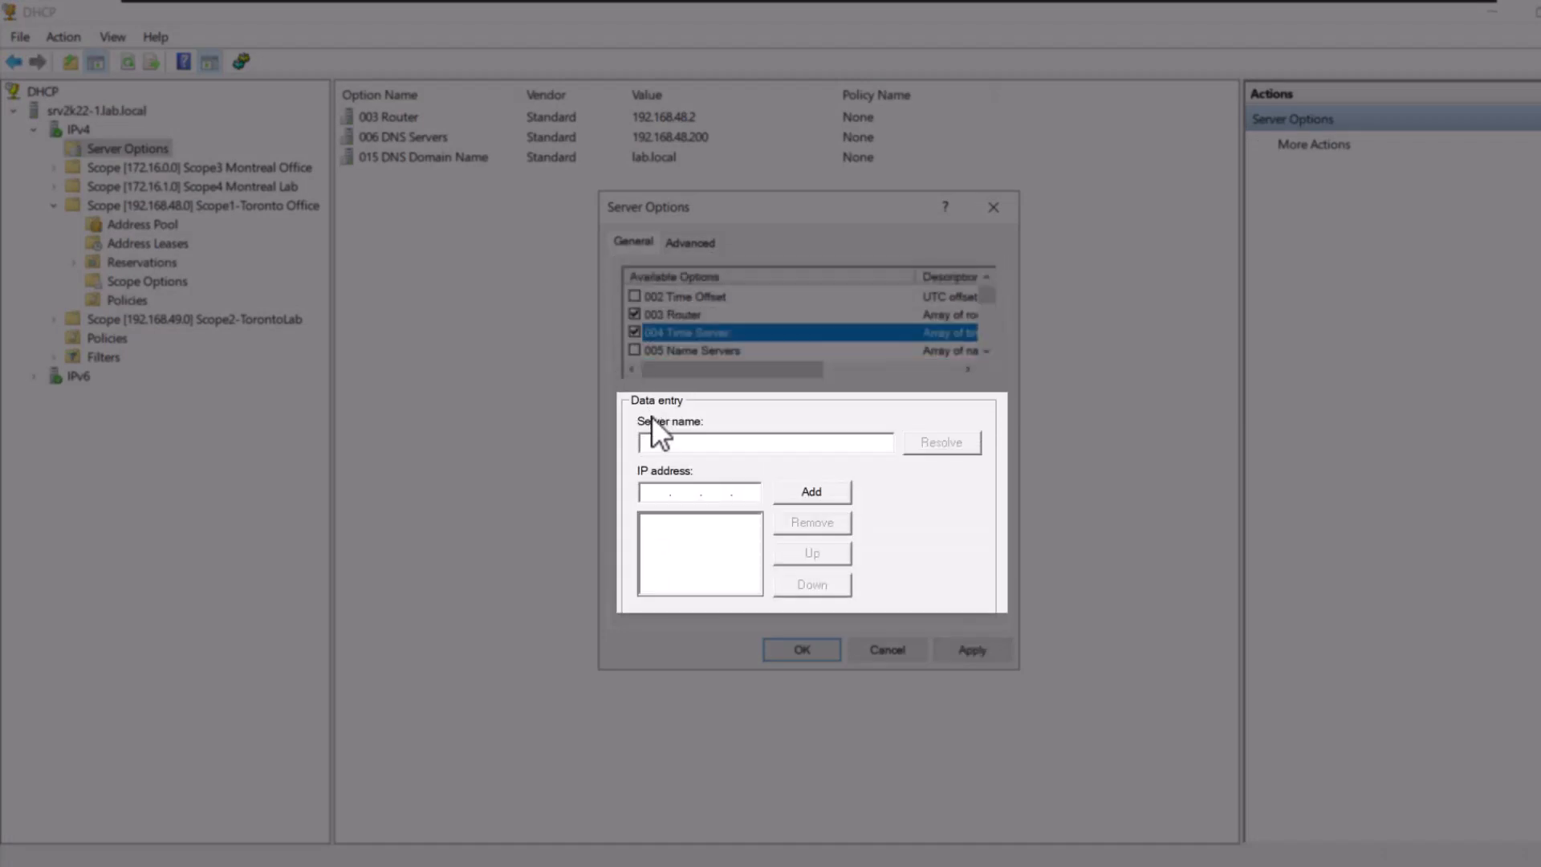
click(660, 441)
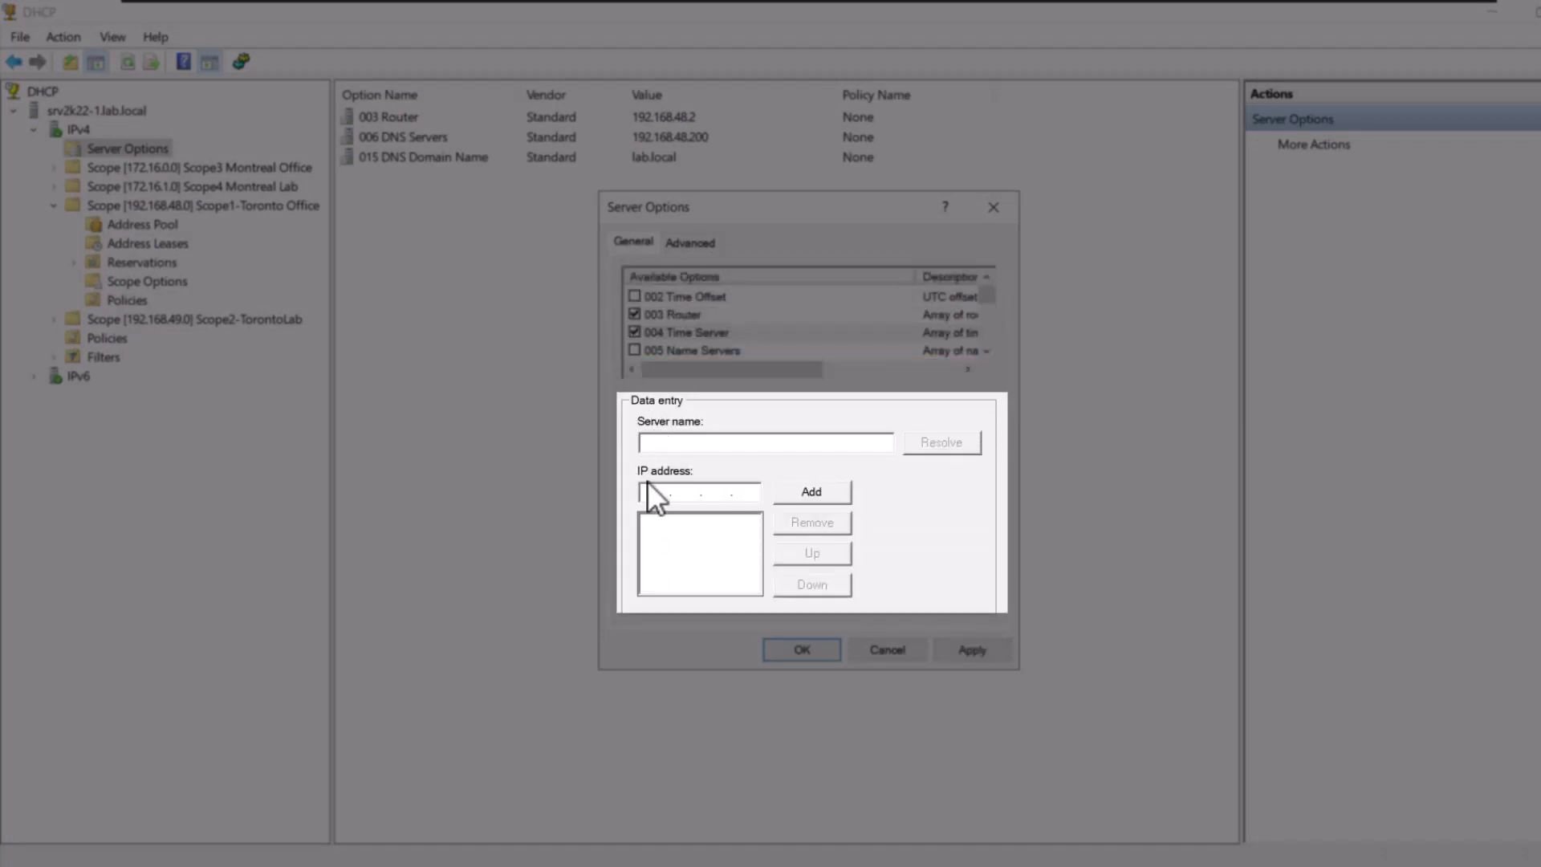
text(192 . )
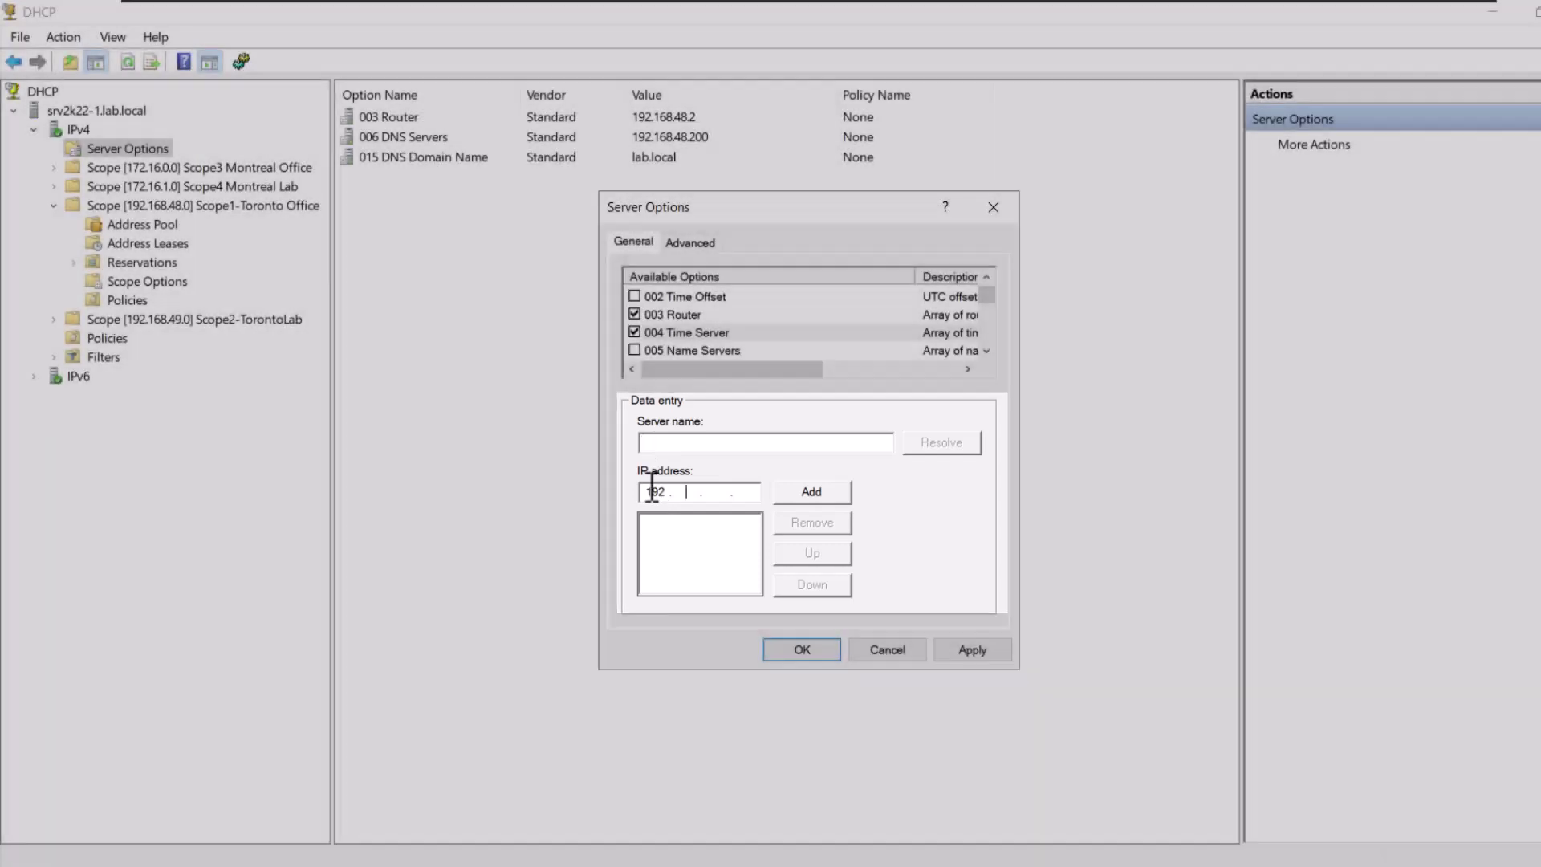
text(168 . )
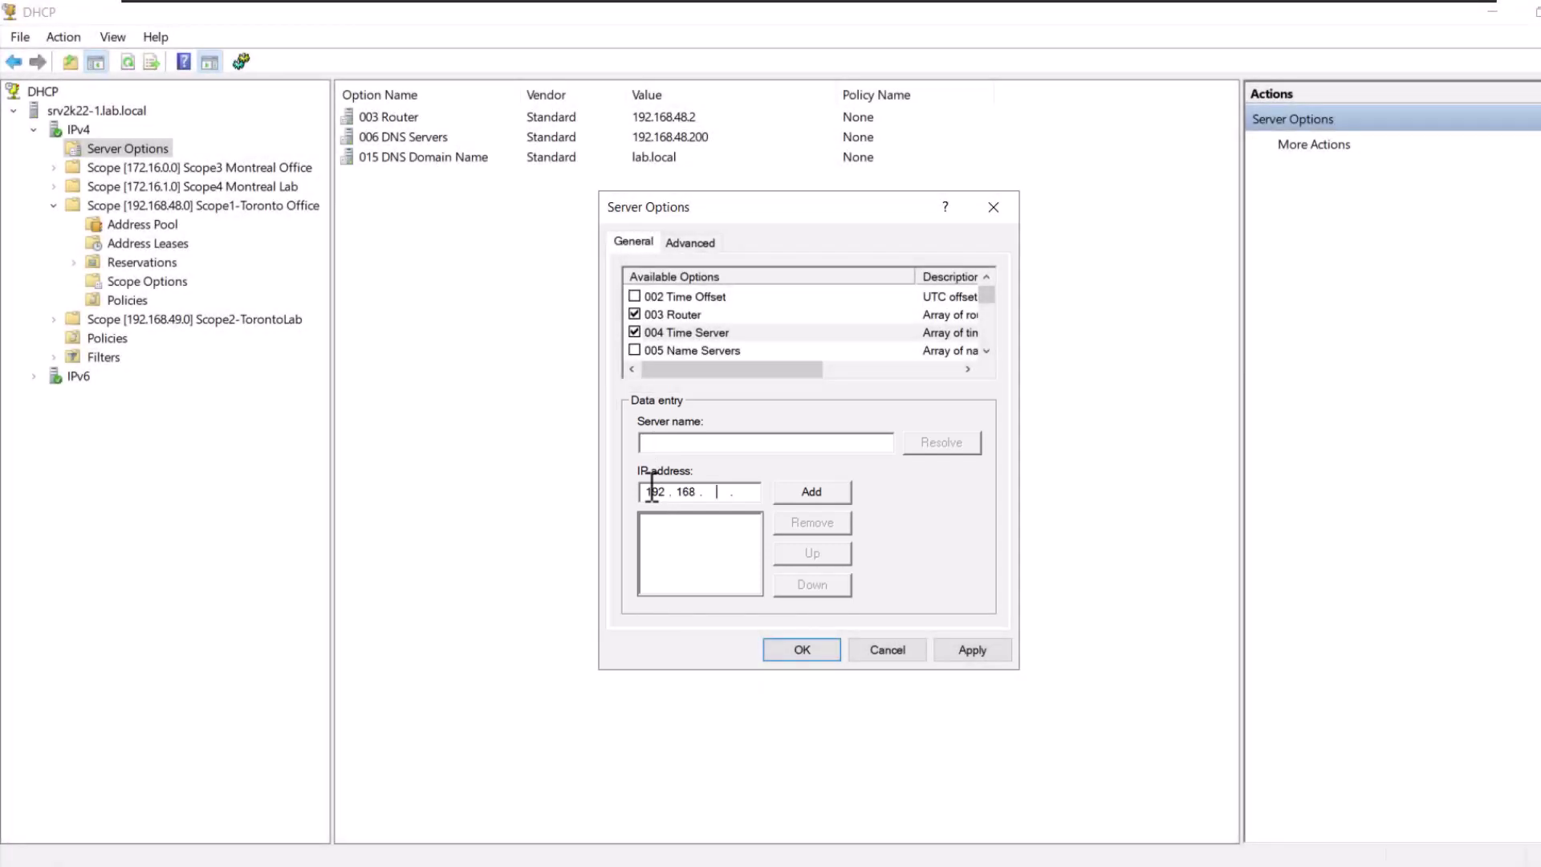
text(48 . 200)
click(791, 652)
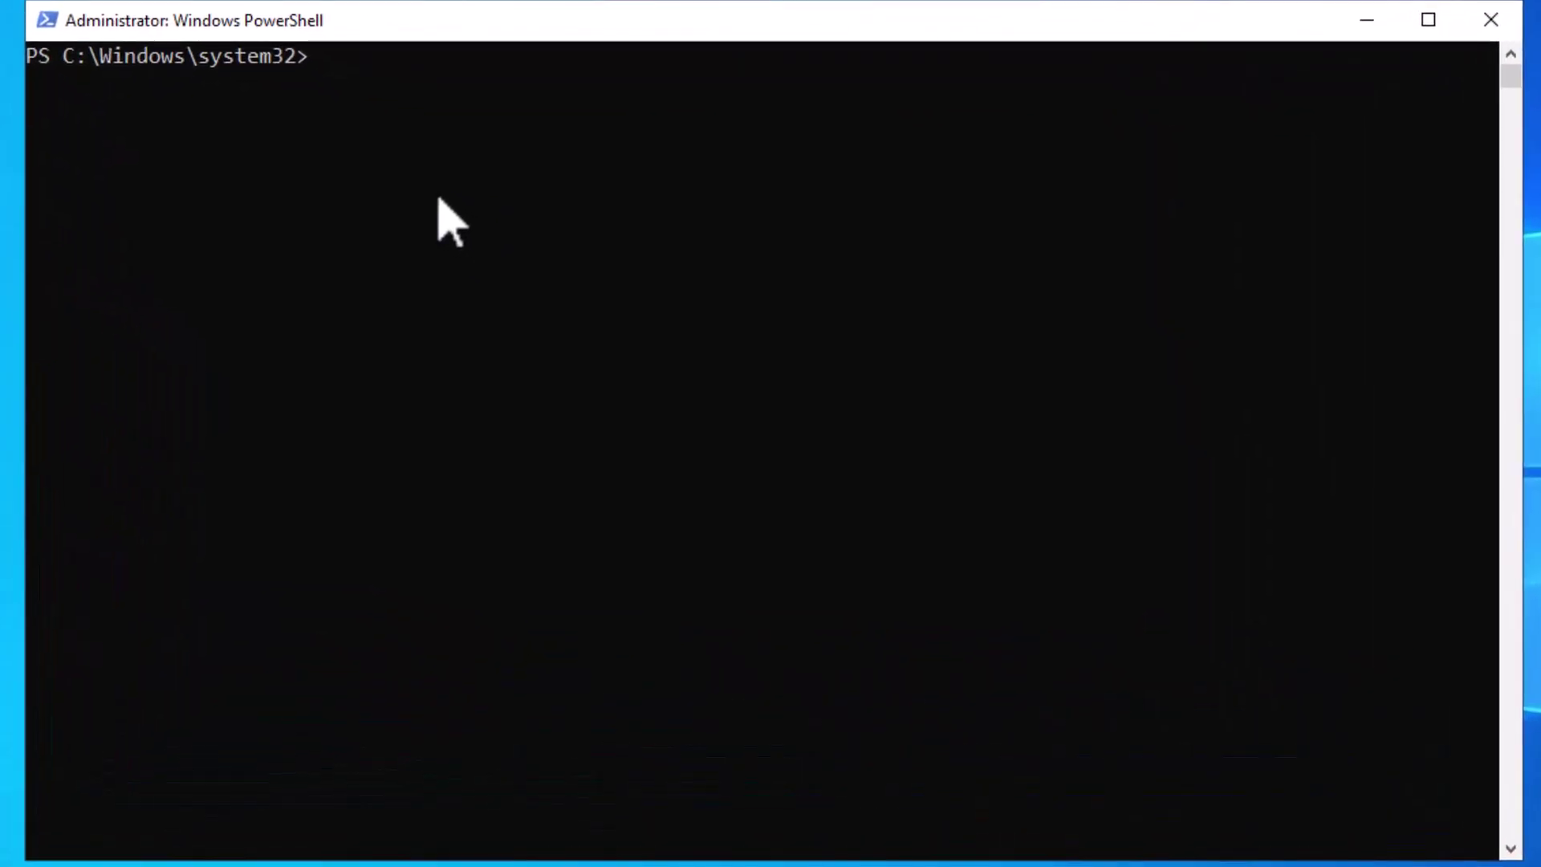
- Run Get-Command *dhcp* and highlight the DhcpServerv4 and v6 OptionValue cmdlet names
text(get-comm)
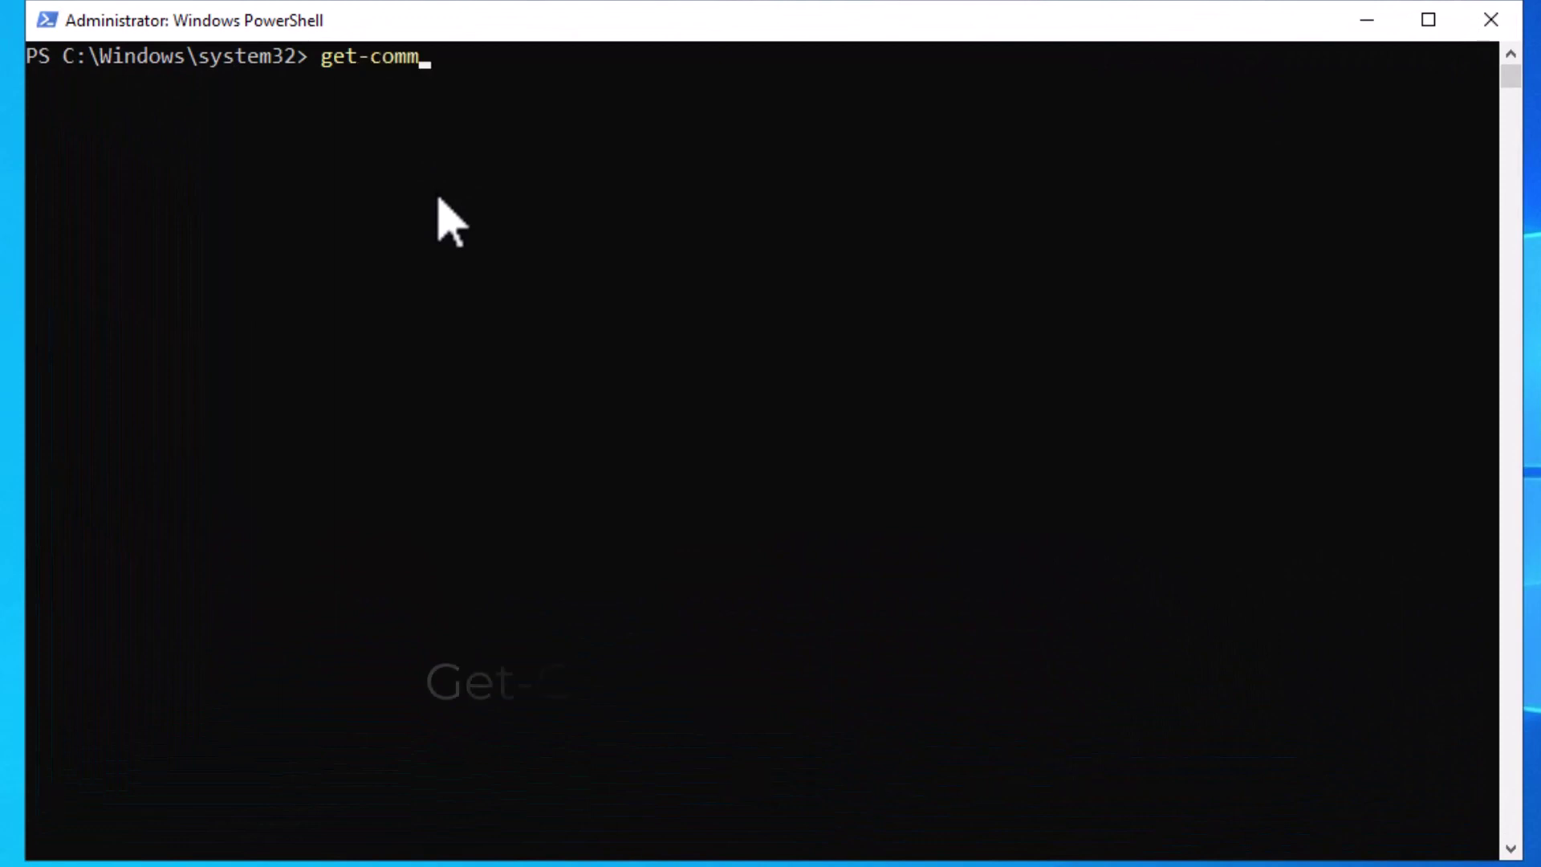
key(Tab)
text(*dhcp*)
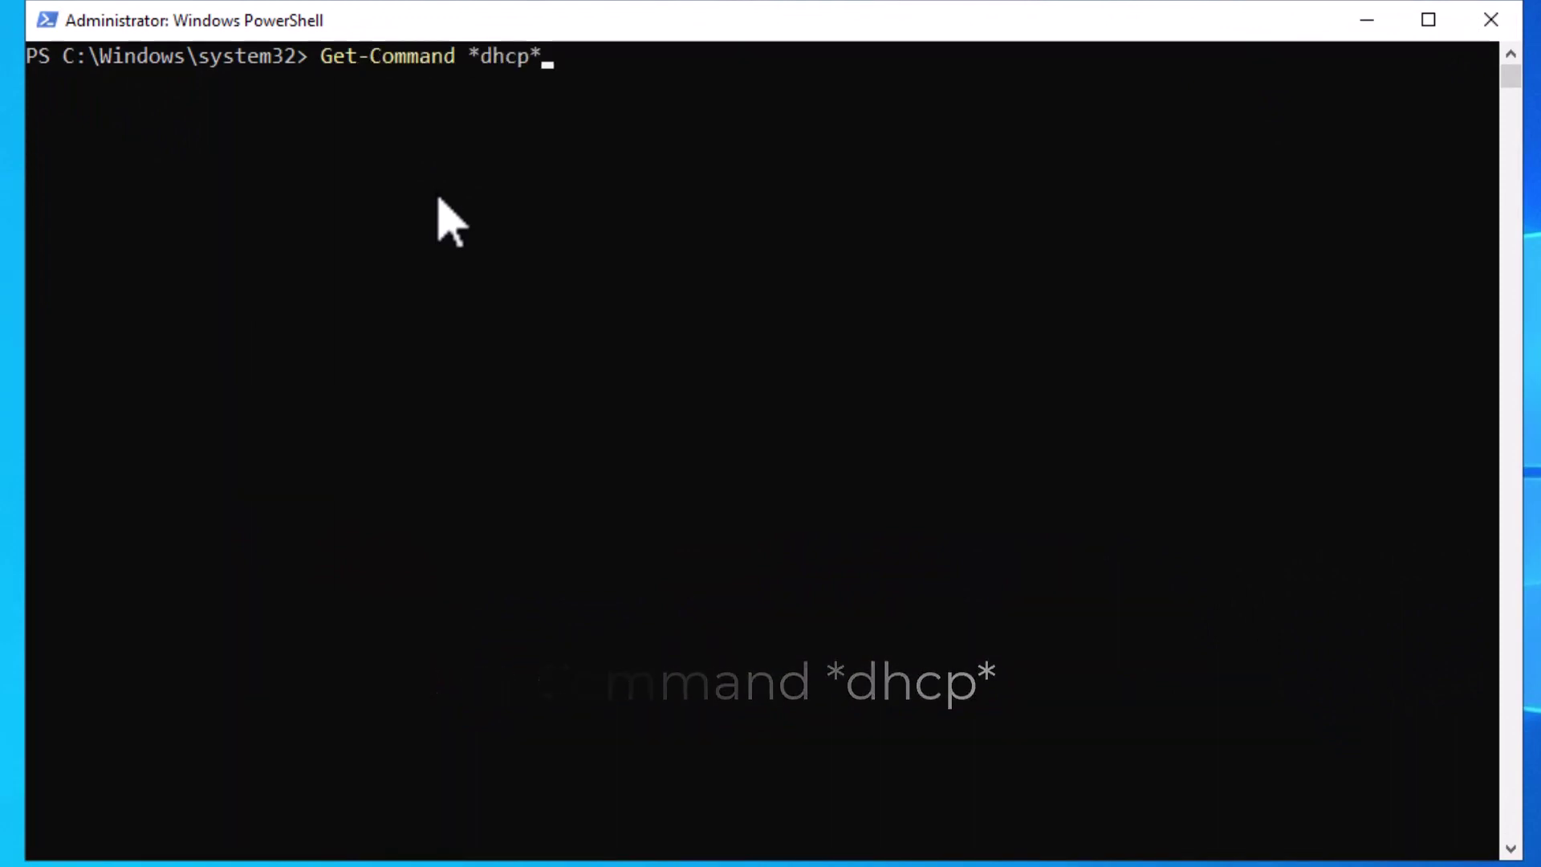
key(Return)
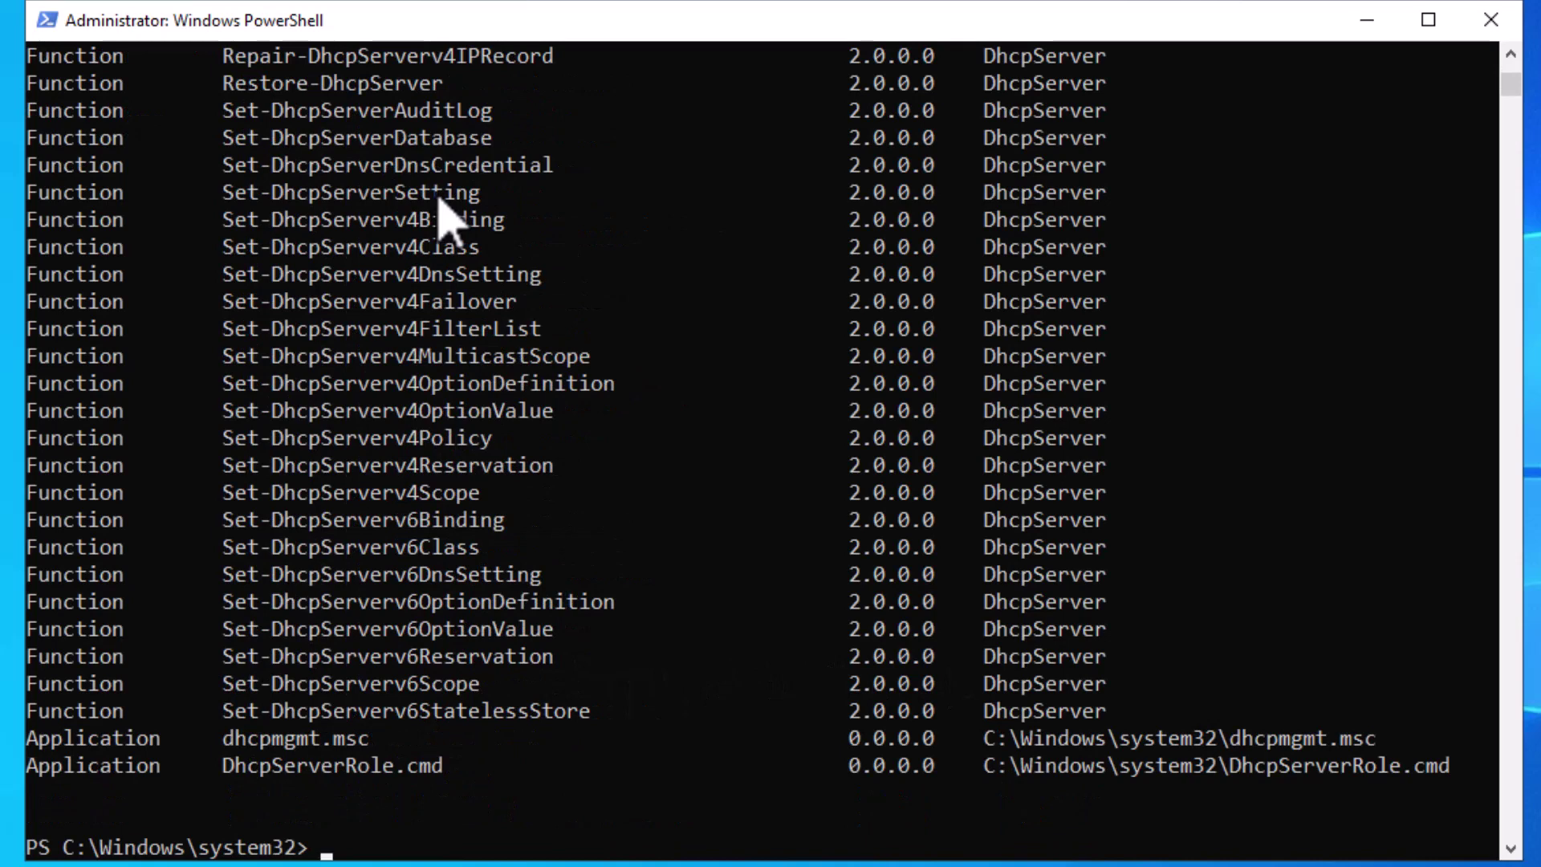
drag(274, 413, 554, 417)
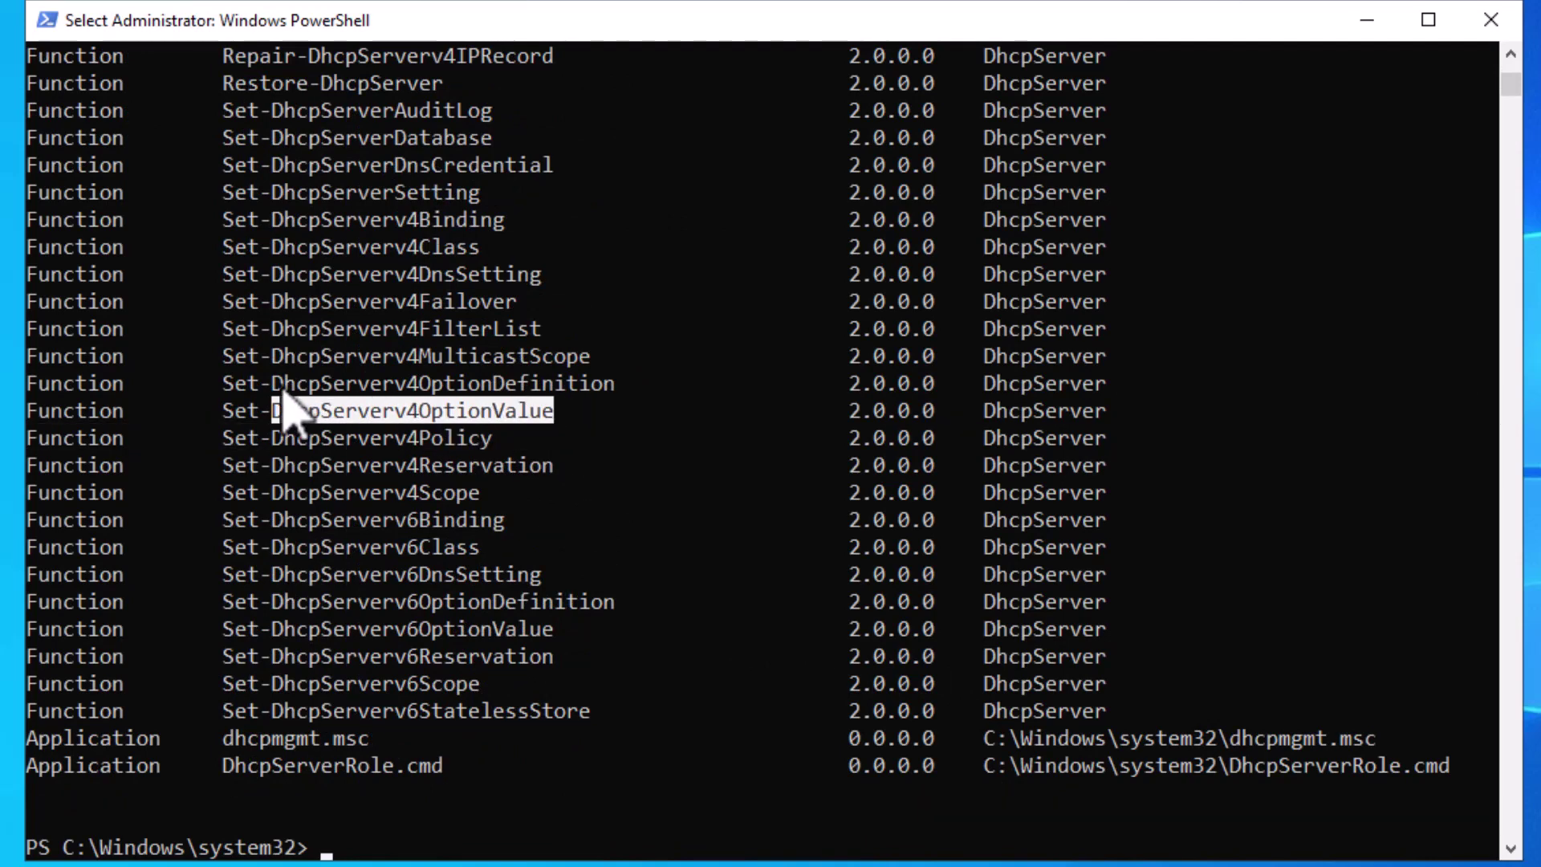
drag(275, 630, 554, 631)
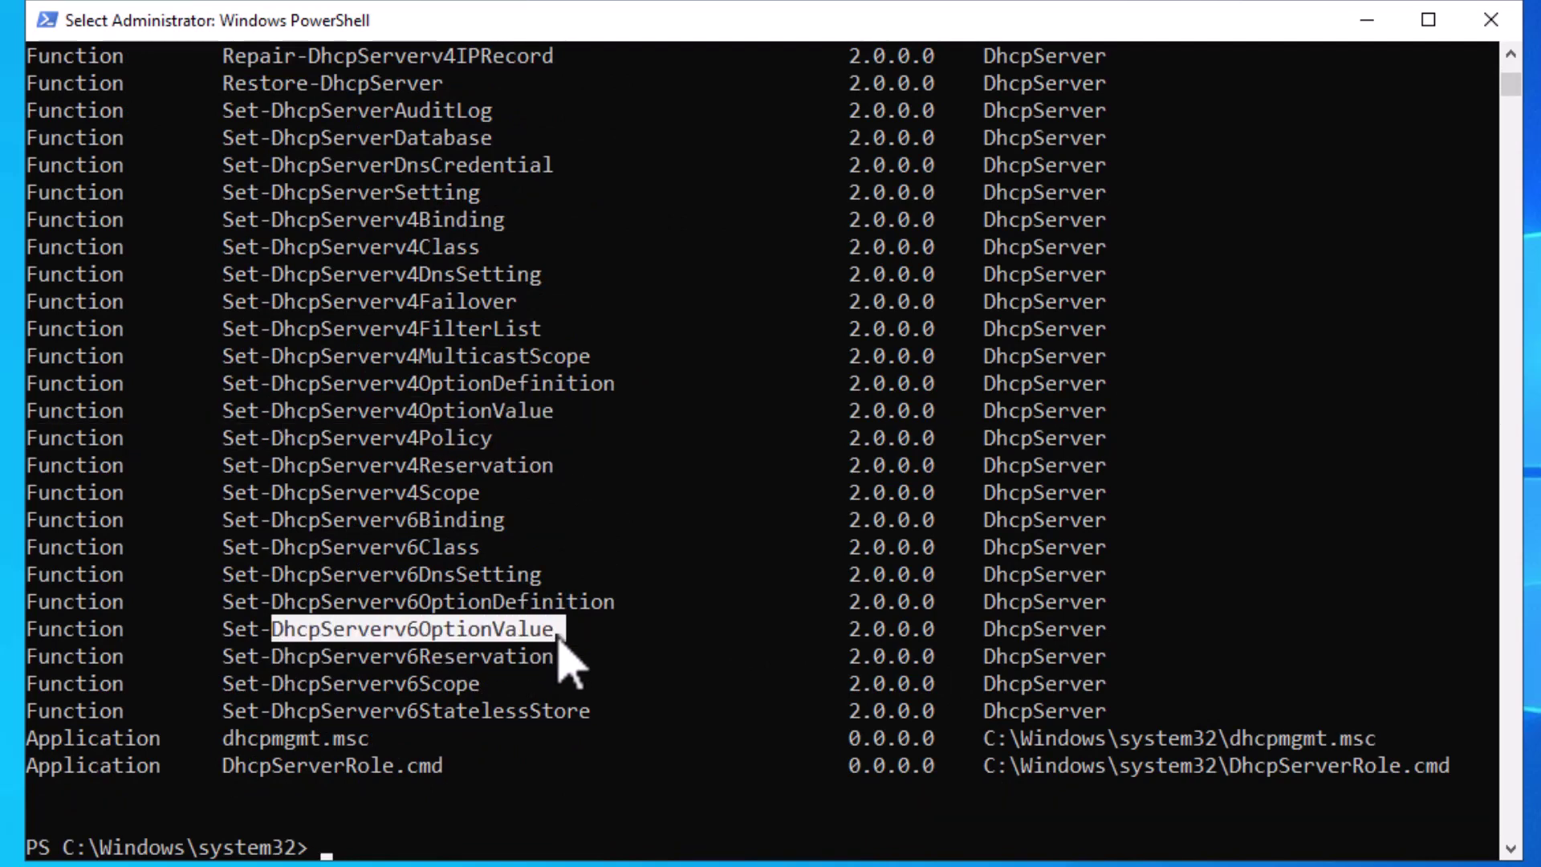
right_click(447, 836)
- Run Get-Command *dhcpServerv4Option* and copy Get-DhcpServerv4OptionDefinition onto the prompt
text(get-comm)
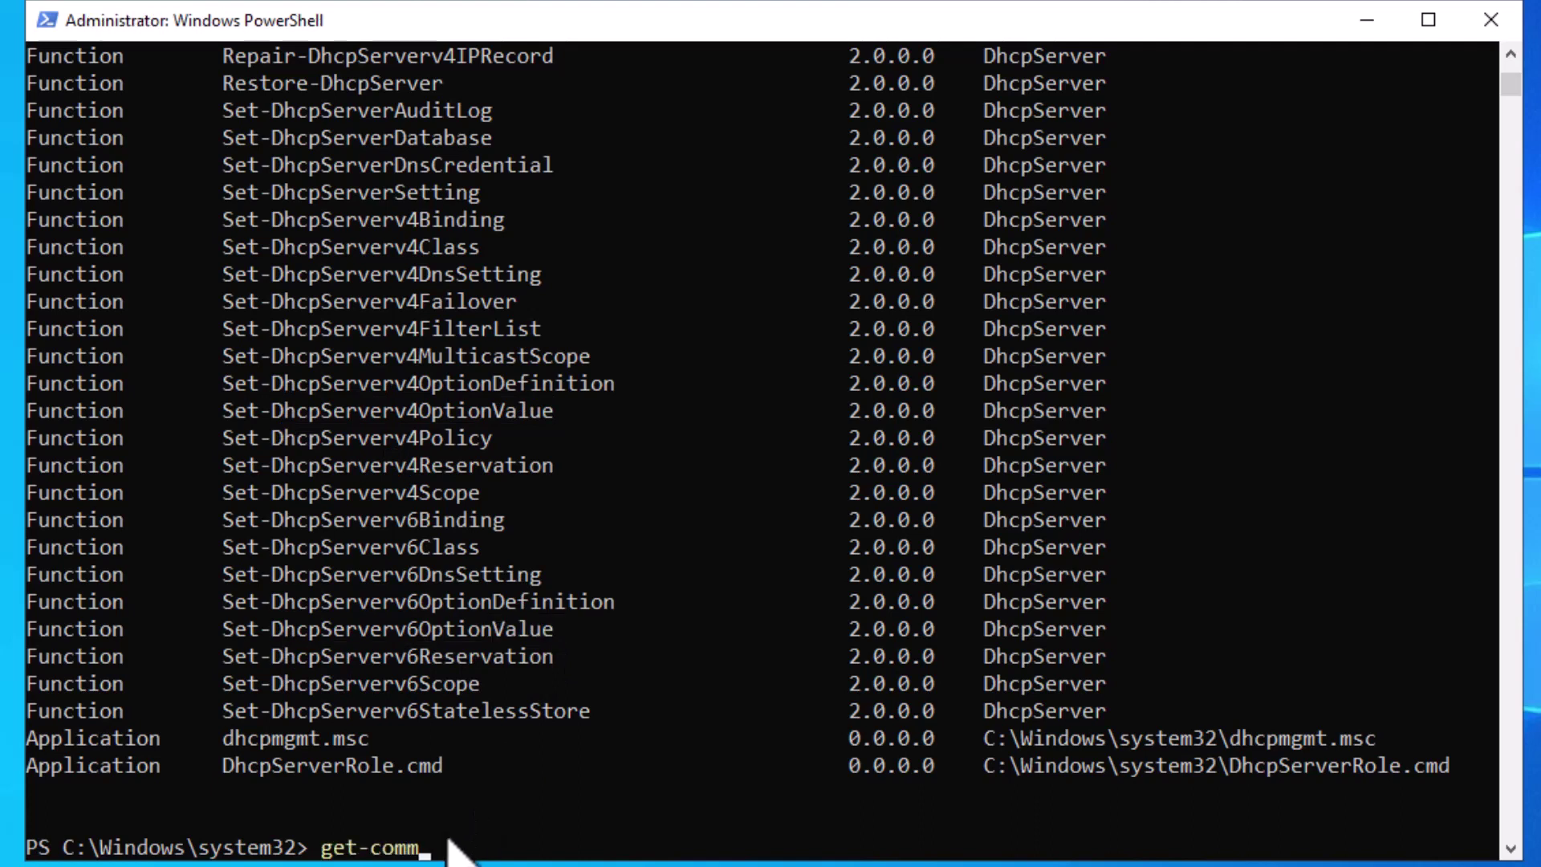
key(Tab)
text(*dhcpServerv4Op)
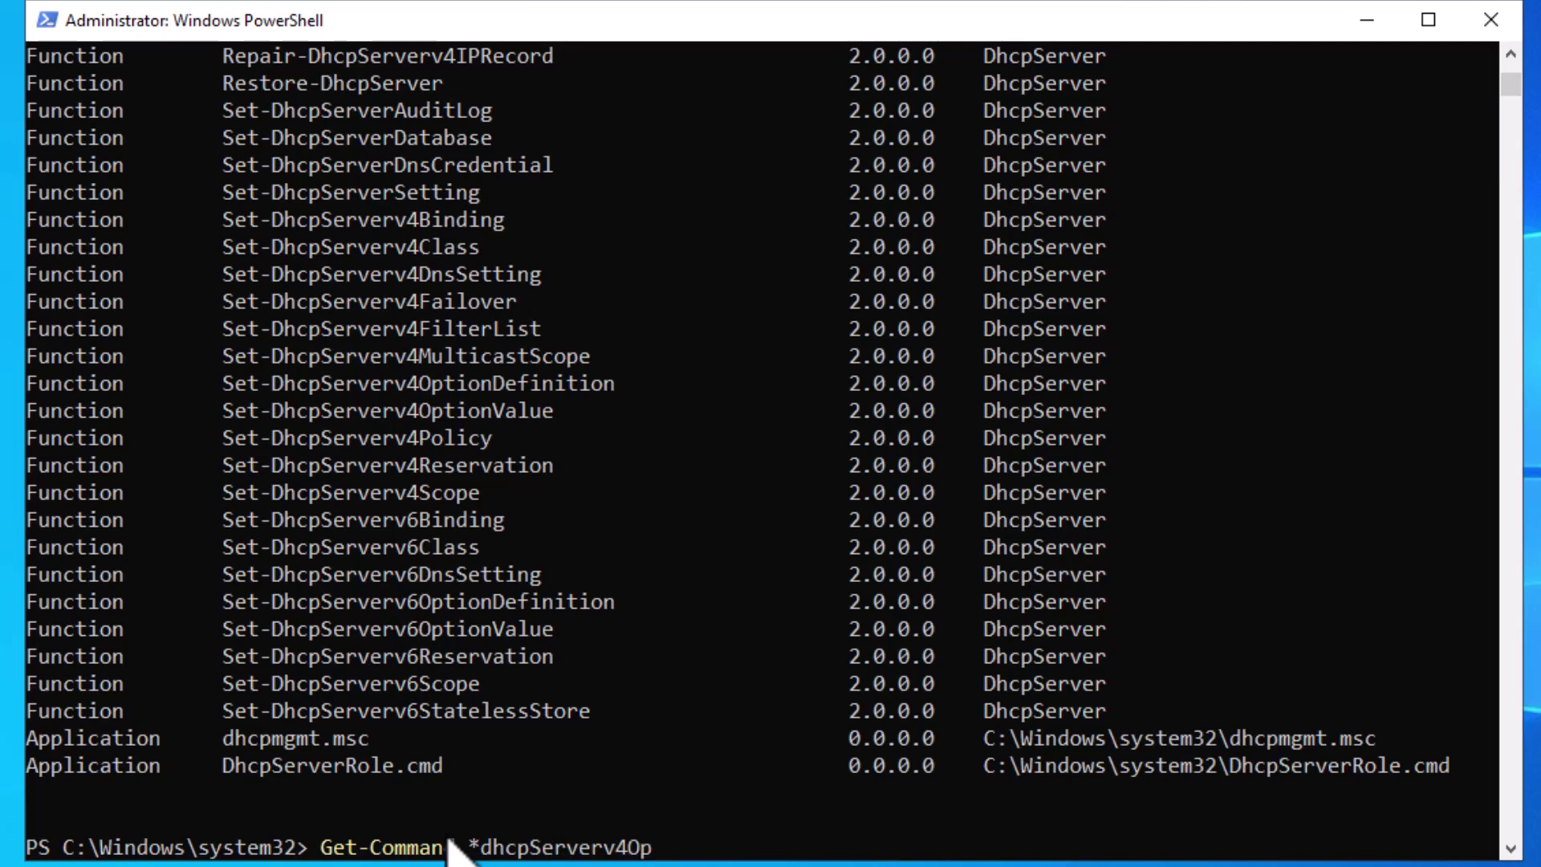
text(tion*)
key(Return)
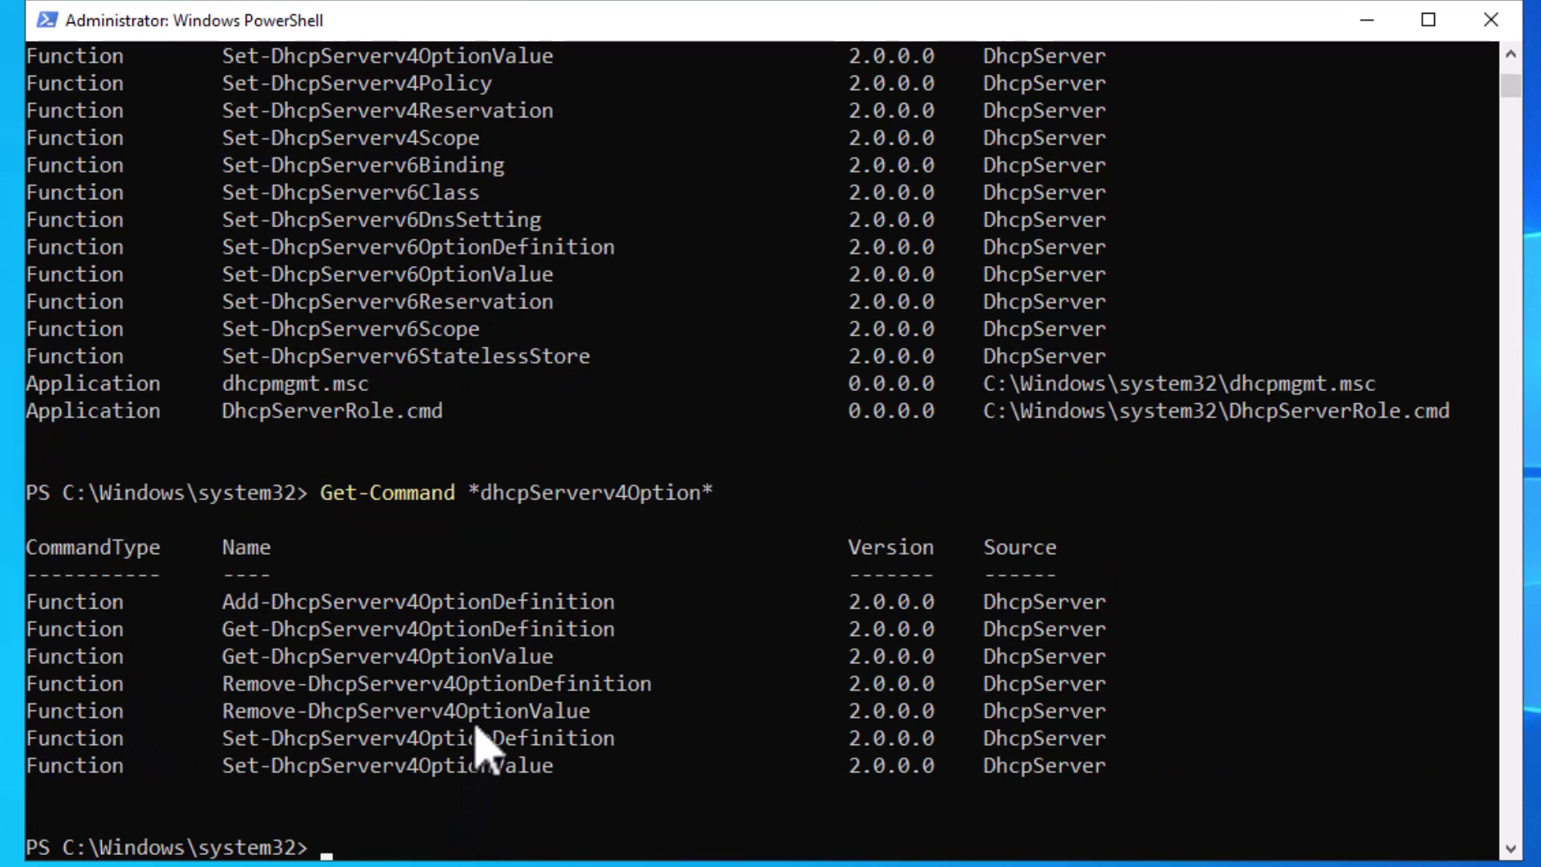
drag(613, 631, 226, 630)
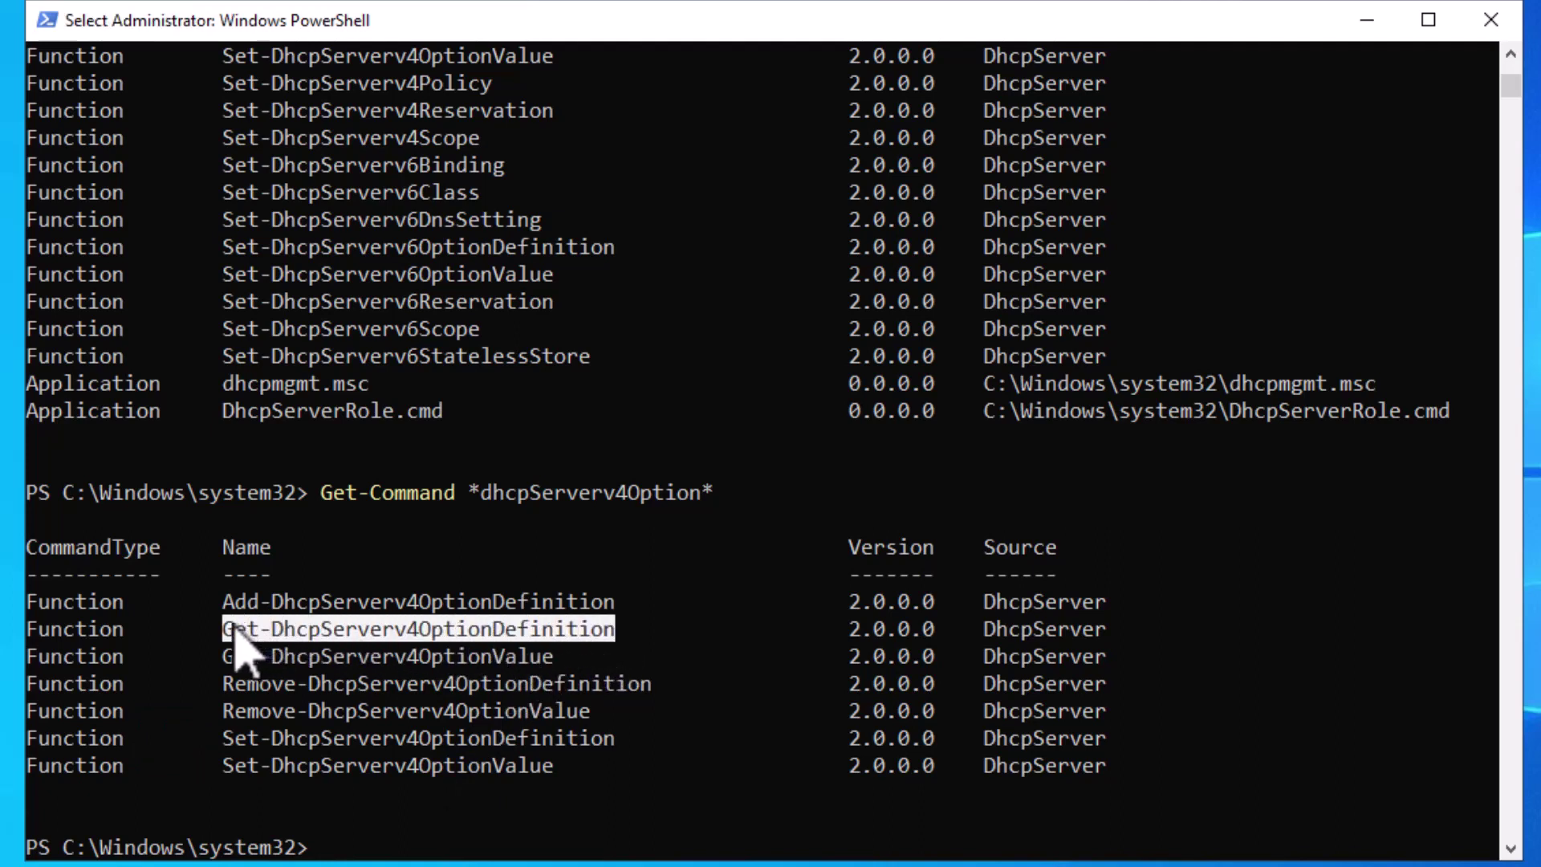
right_click(225, 630)
right_click(351, 849)
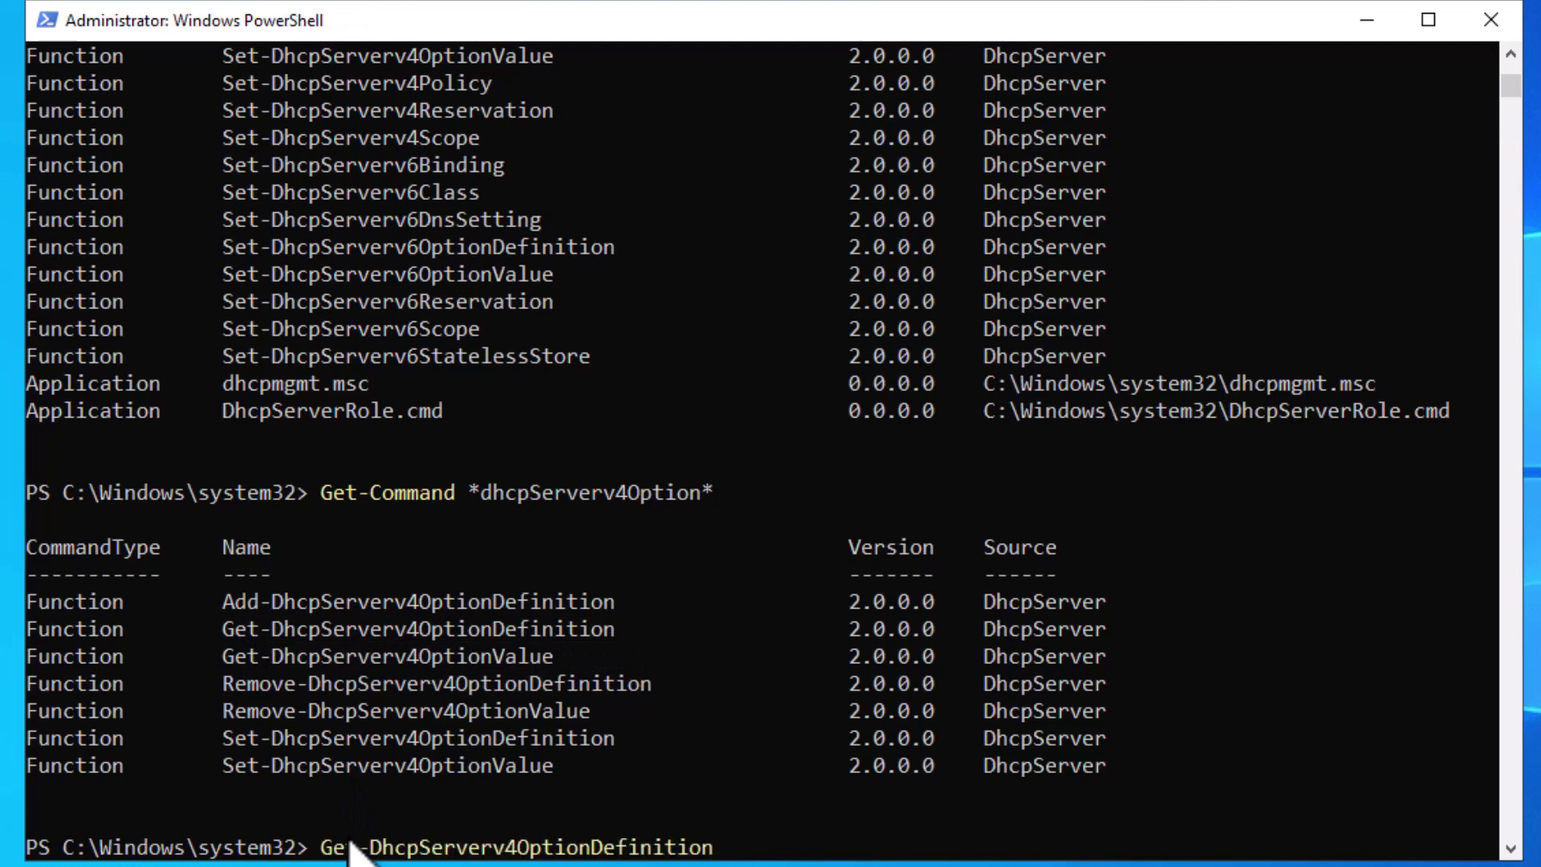
- Run Get-DhcpServerv4OptionDefinition and locate Time Server as option 4, a multivalued IPv4Address
key(Return)
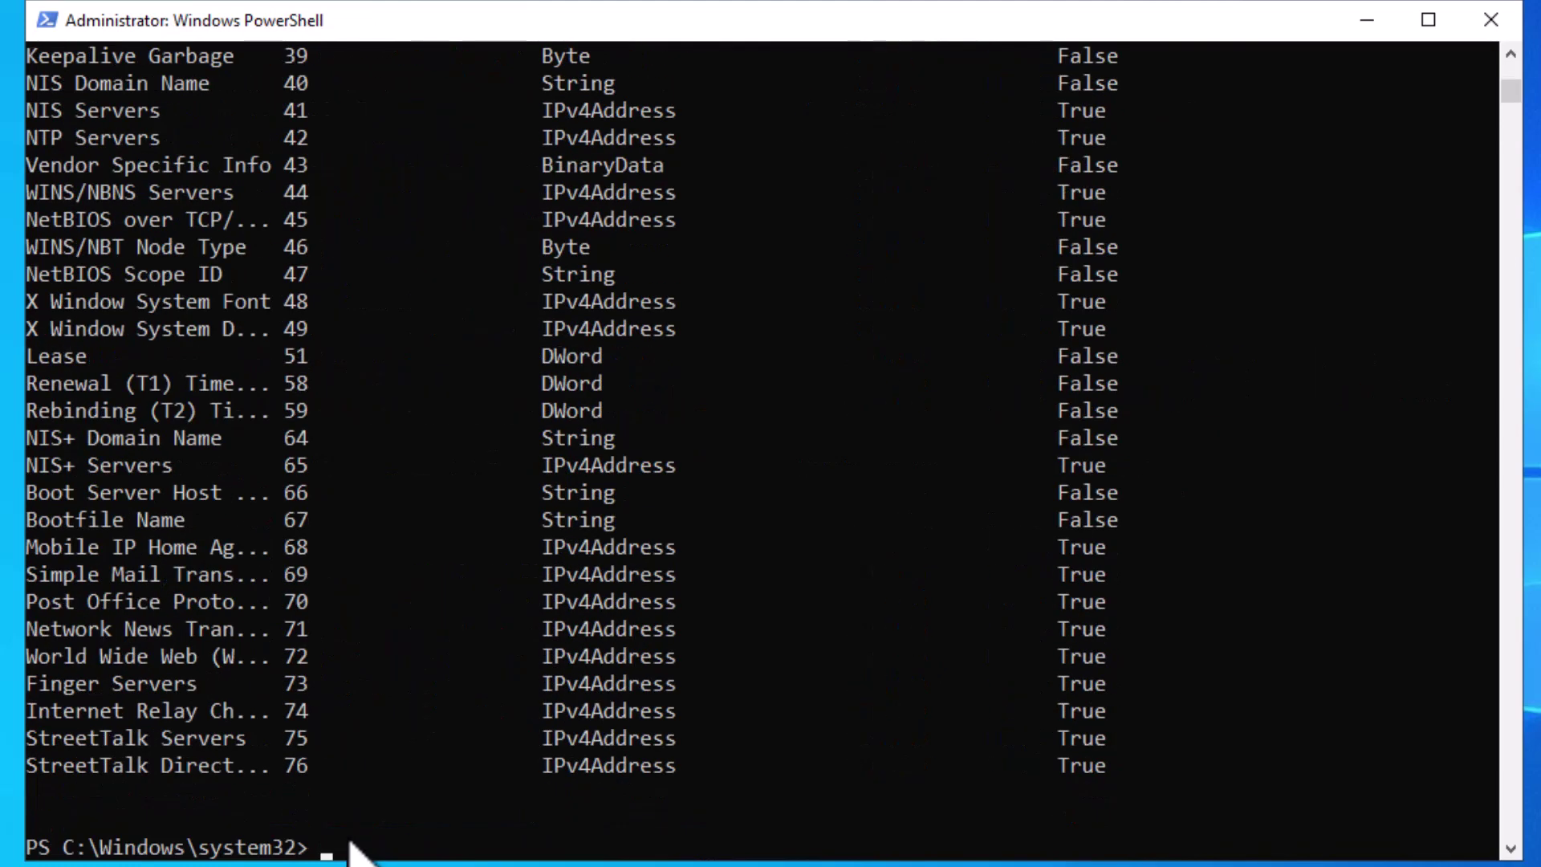
scroll(351, 838, up, 8)
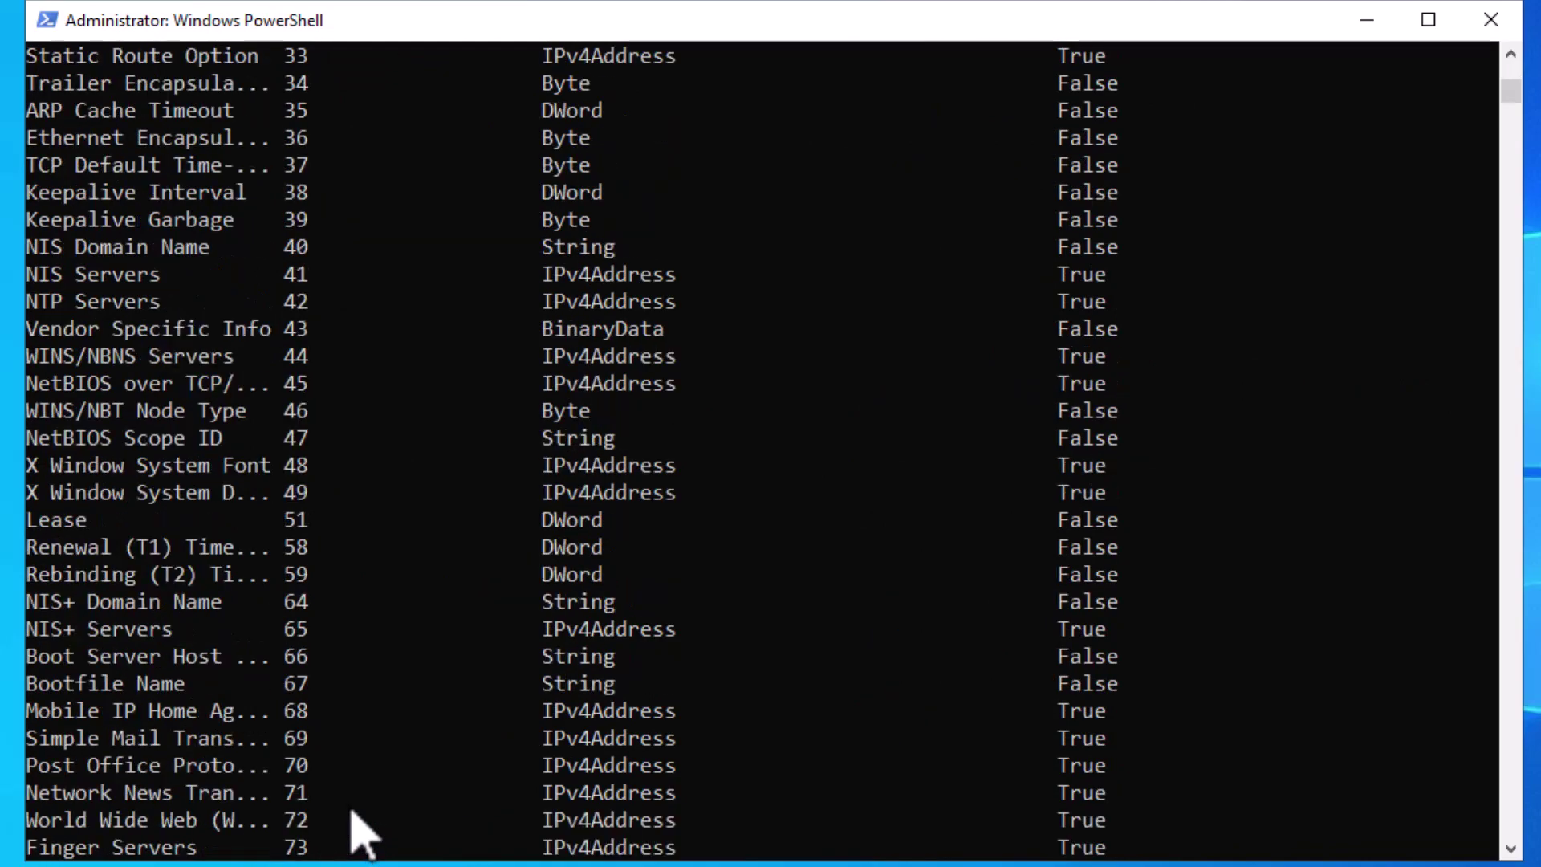
scroll(352, 810, up, 8)
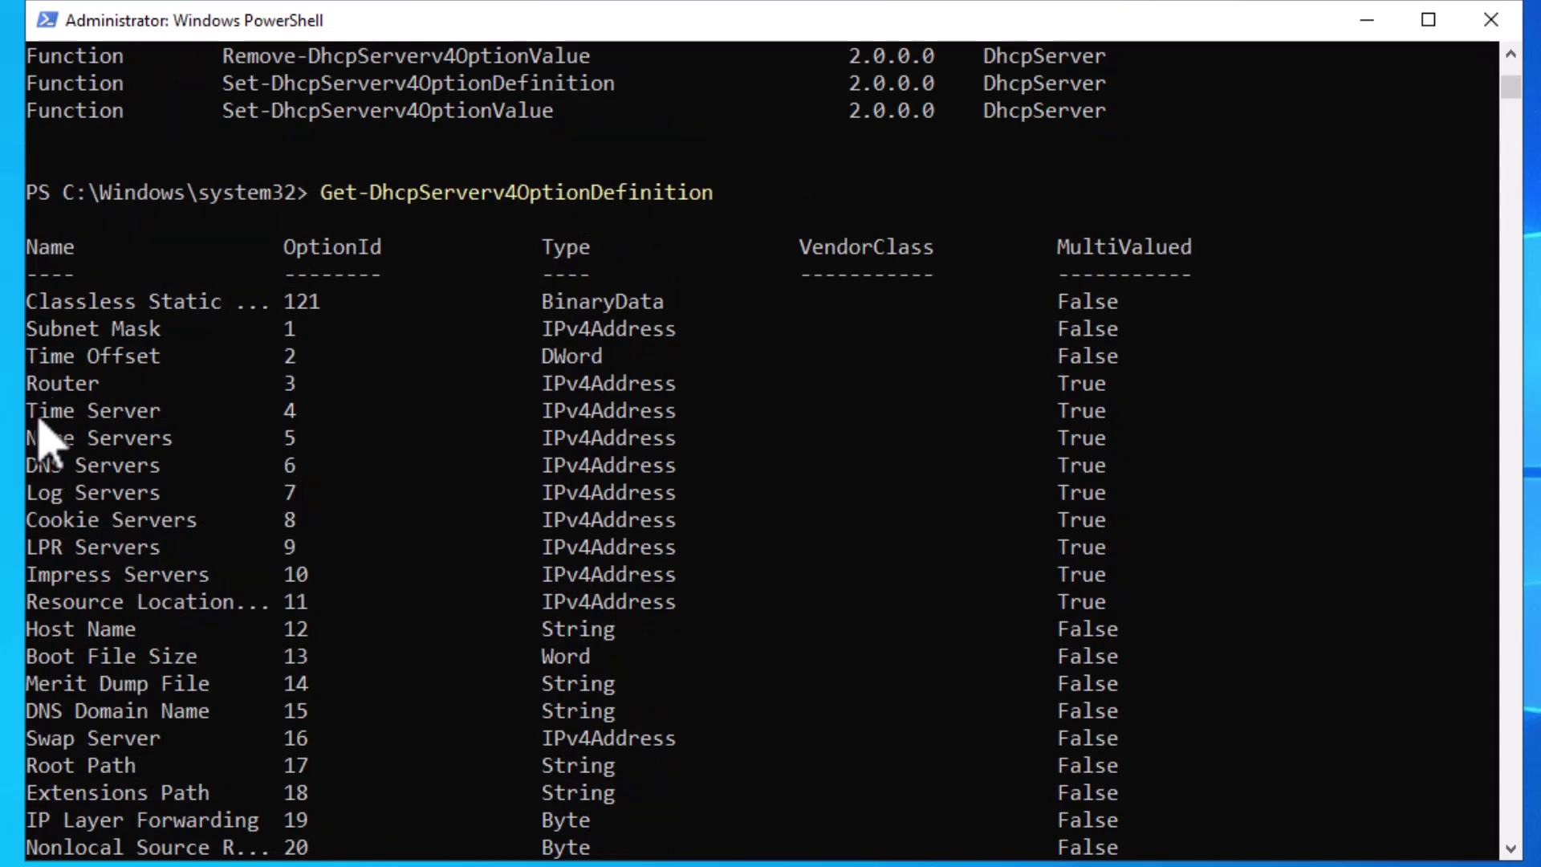
drag(33, 416, 707, 413)
click(652, 528)
scroll(602, 533, up, 3)
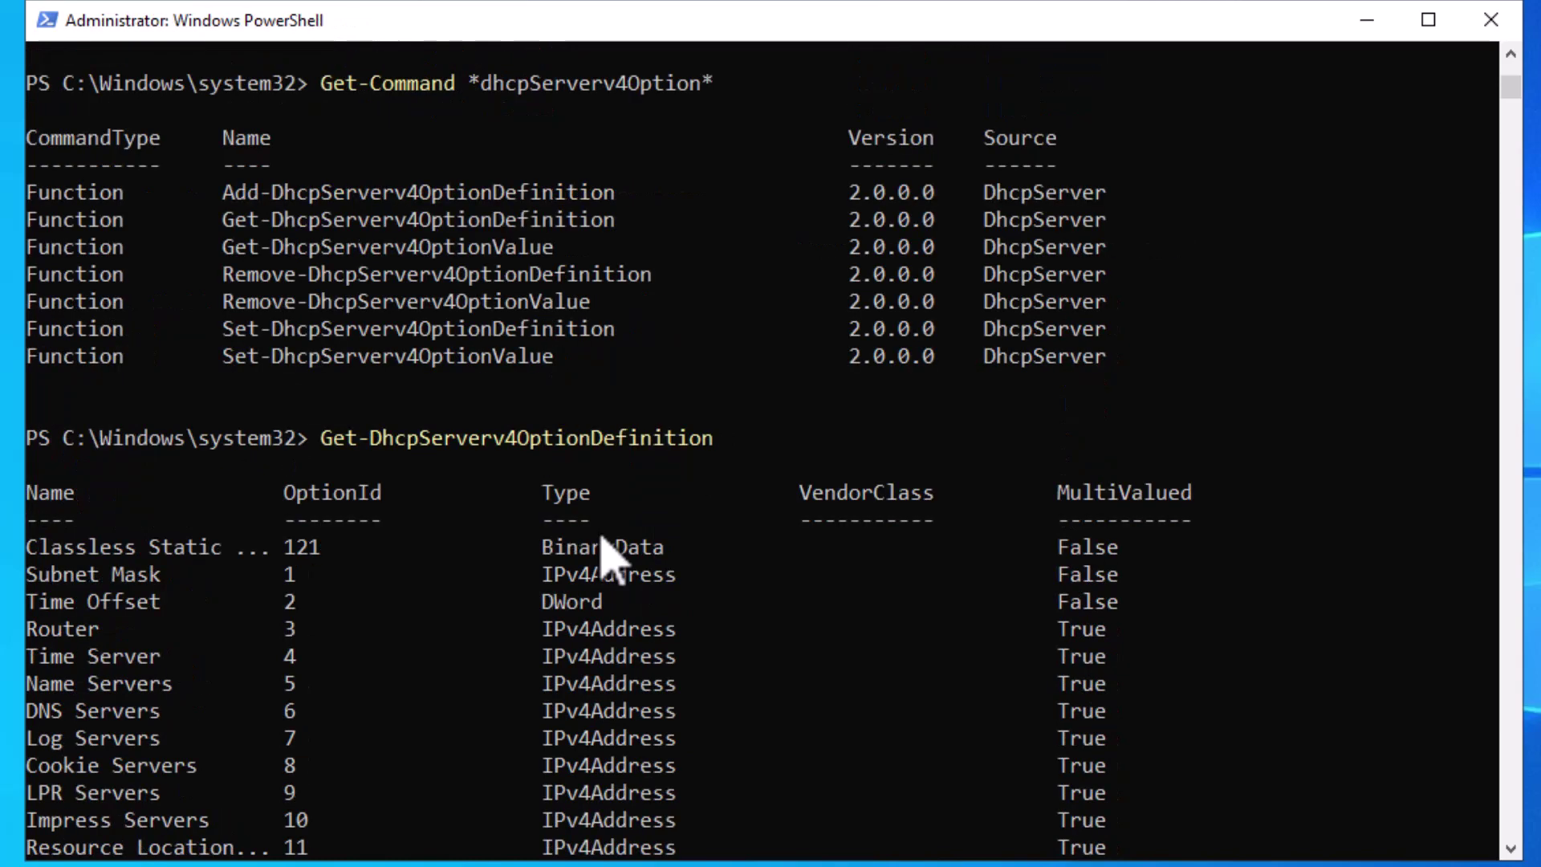
text(get)
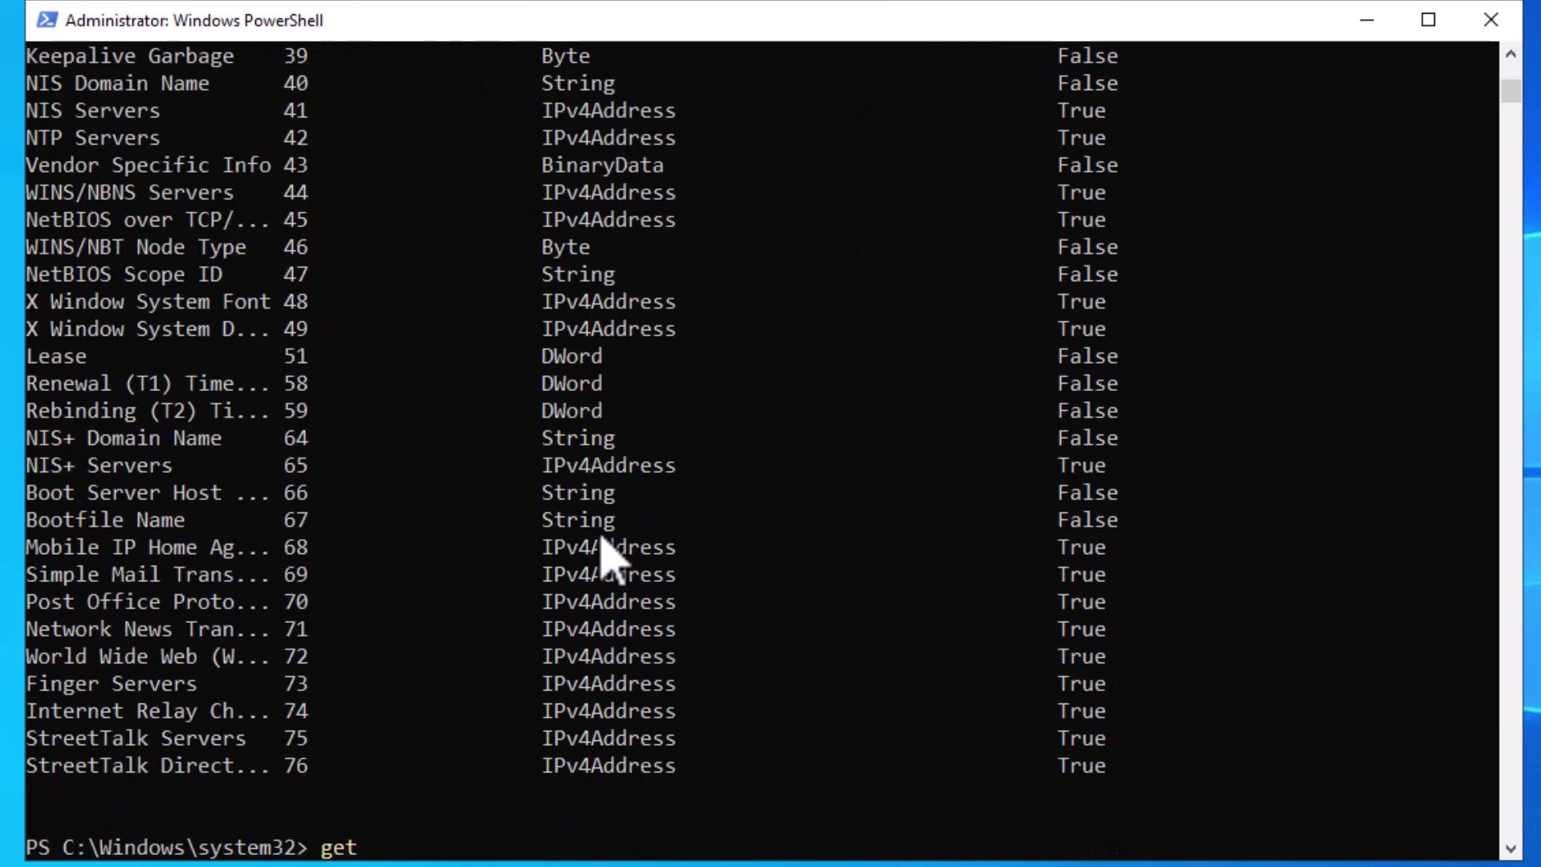
text(-help)
- Show get-help for Set-DhcpServerv4OptionValue, then start a new Set-DhcpServerv4OptionValue command
text(Set-DhcpServerv4OptionValue)
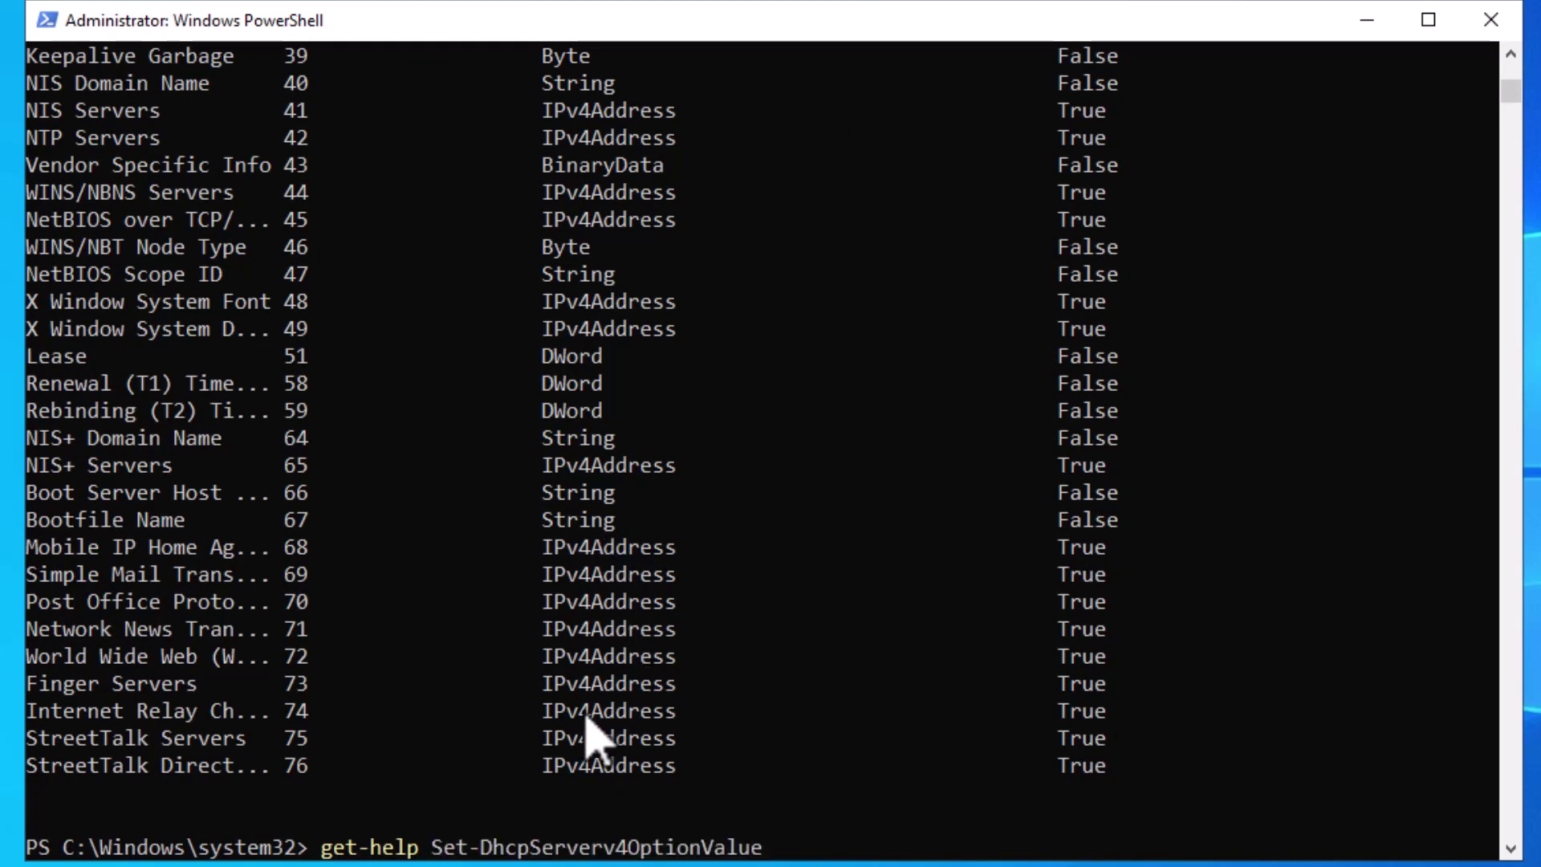
key(Return)
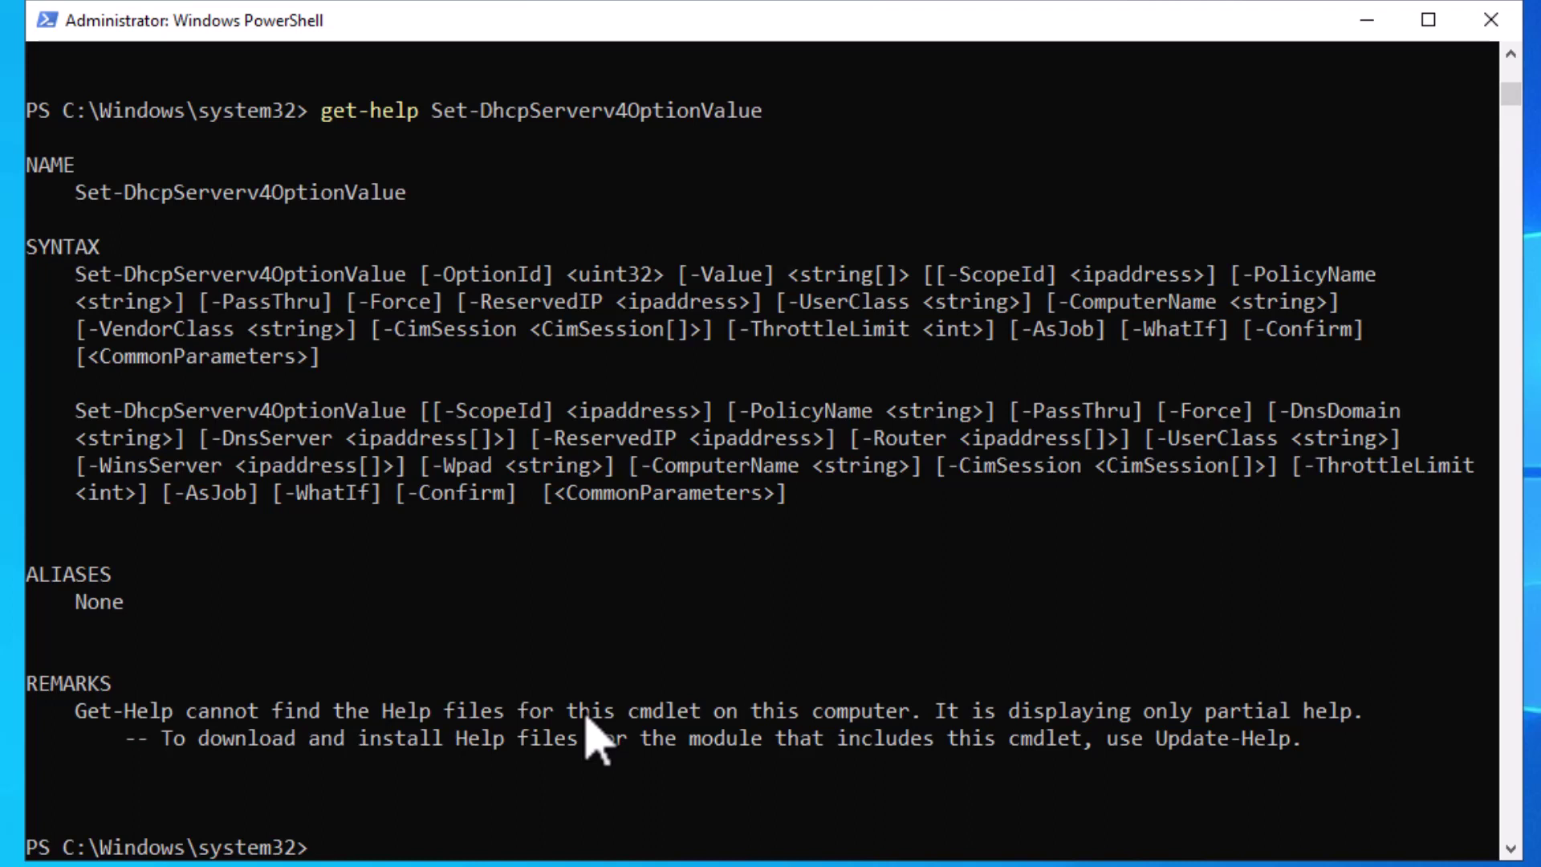
text(set-dhcpserverv4o)
key(Tab)
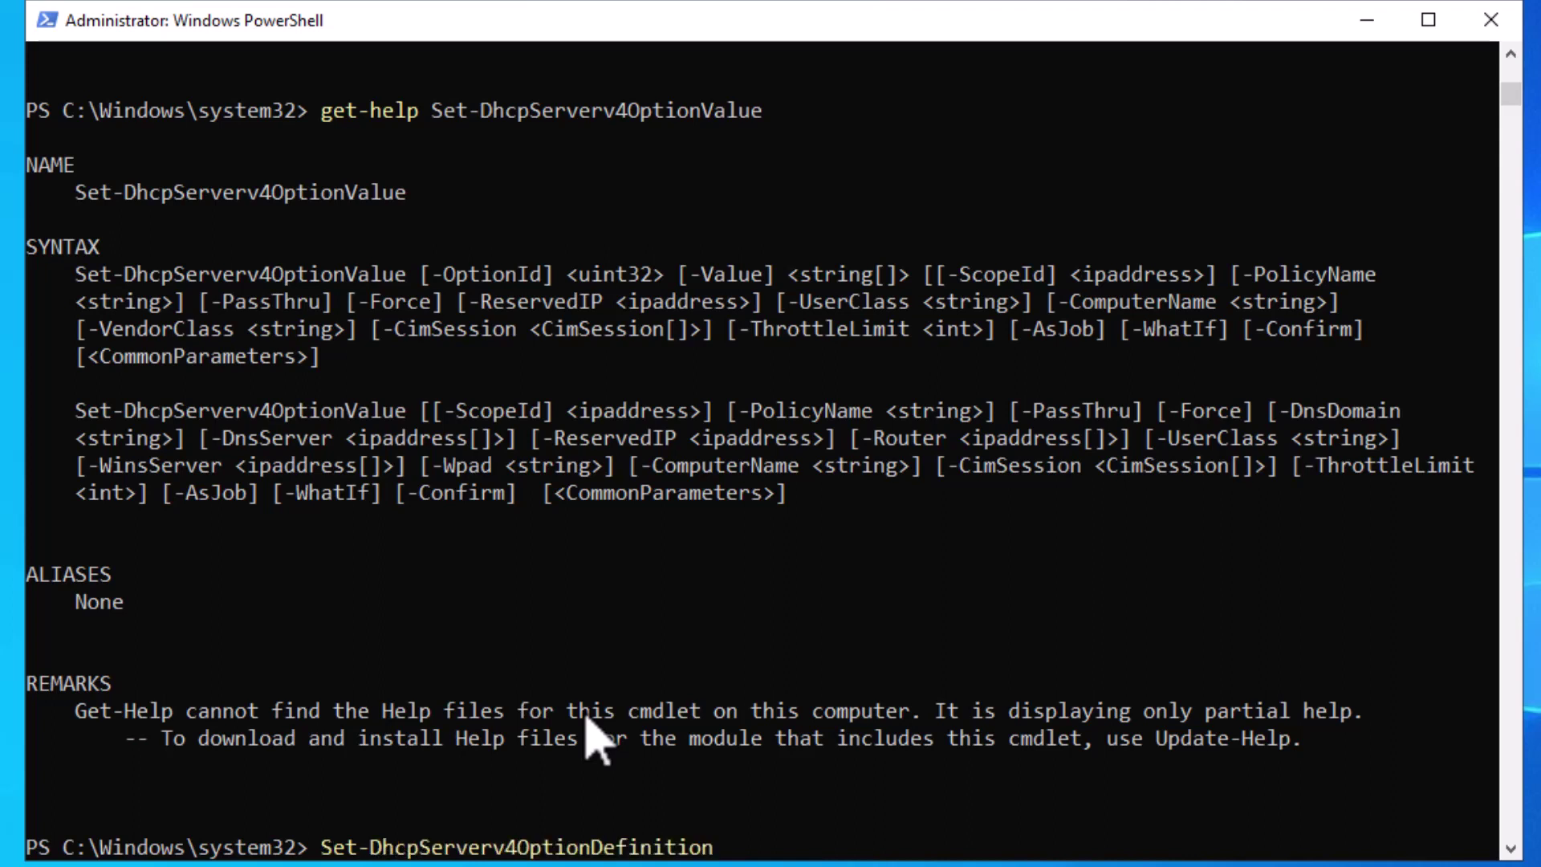
key(Tab)
- Run Set-DhcpServerv4OptionValue -OptionId 004 -Value 192.168.48.200 at server level
text(-)
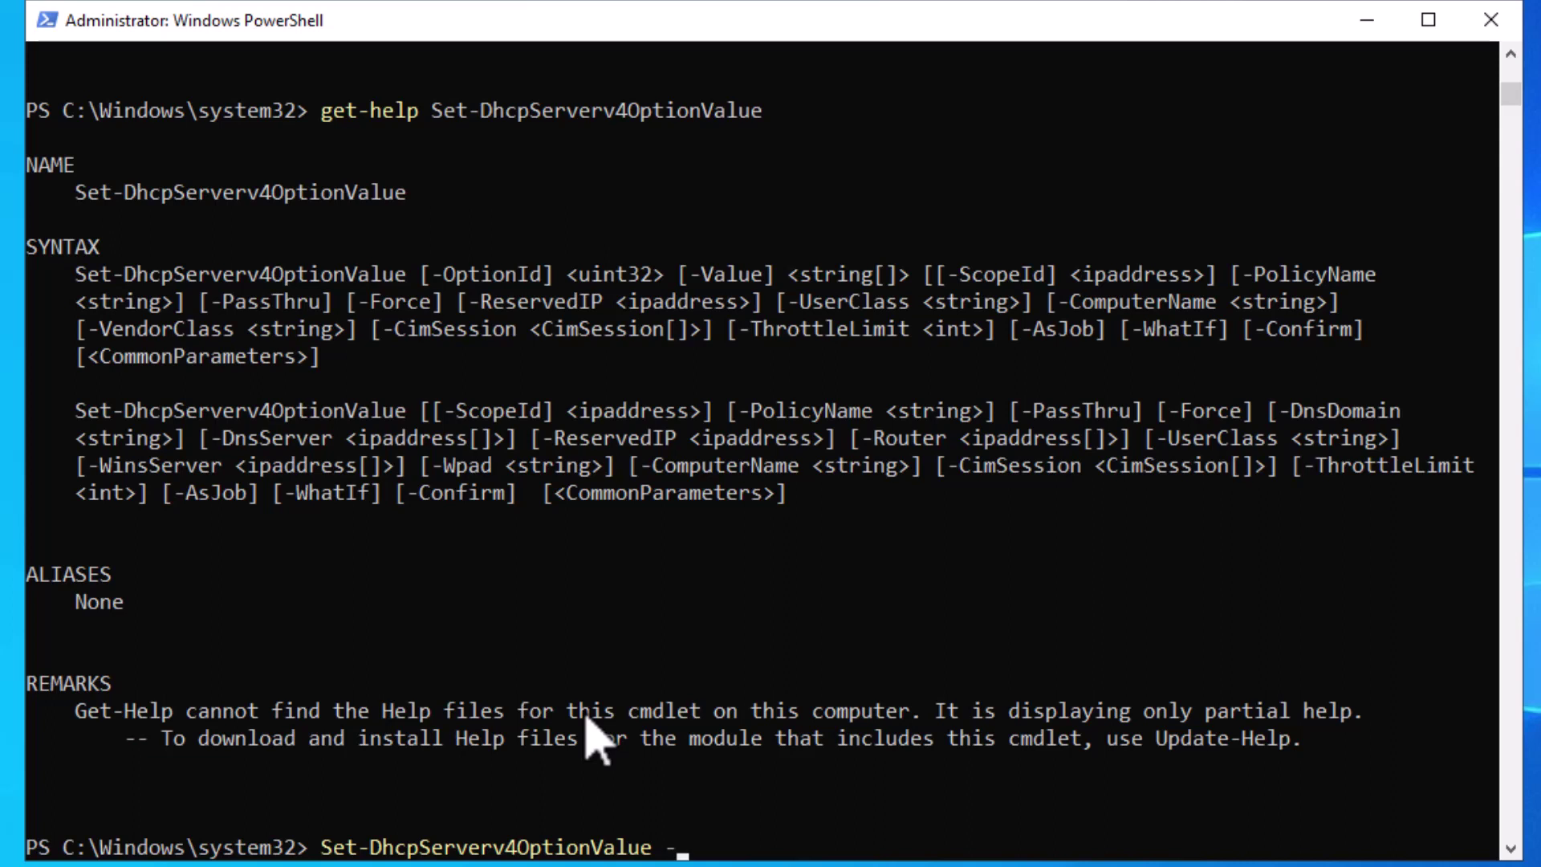
key(Tab)
text(004 -V)
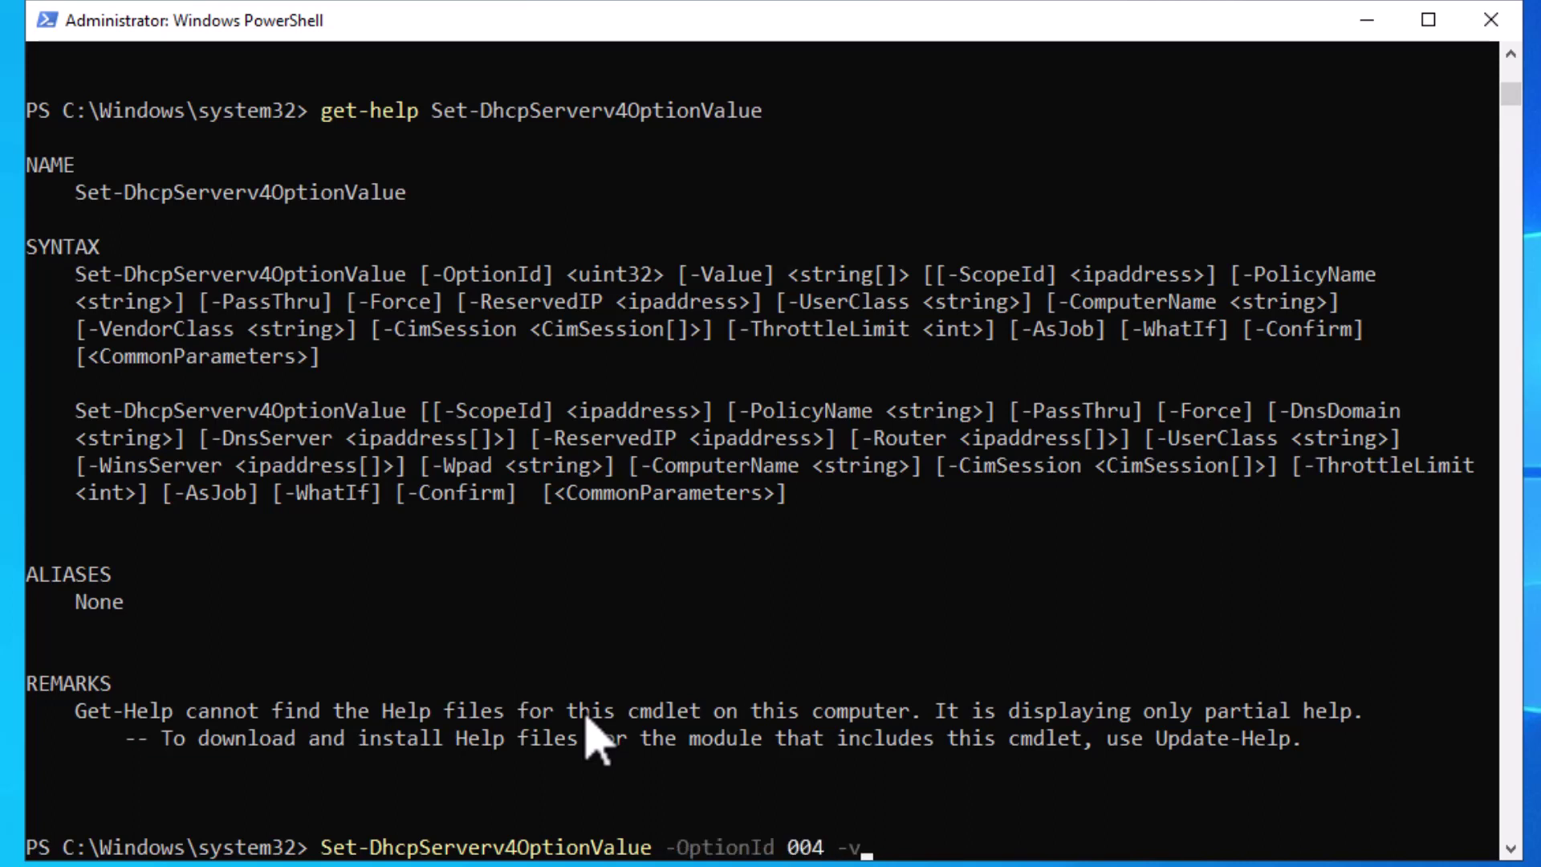
key(Tab)
key(Tab)
text(192.168.)
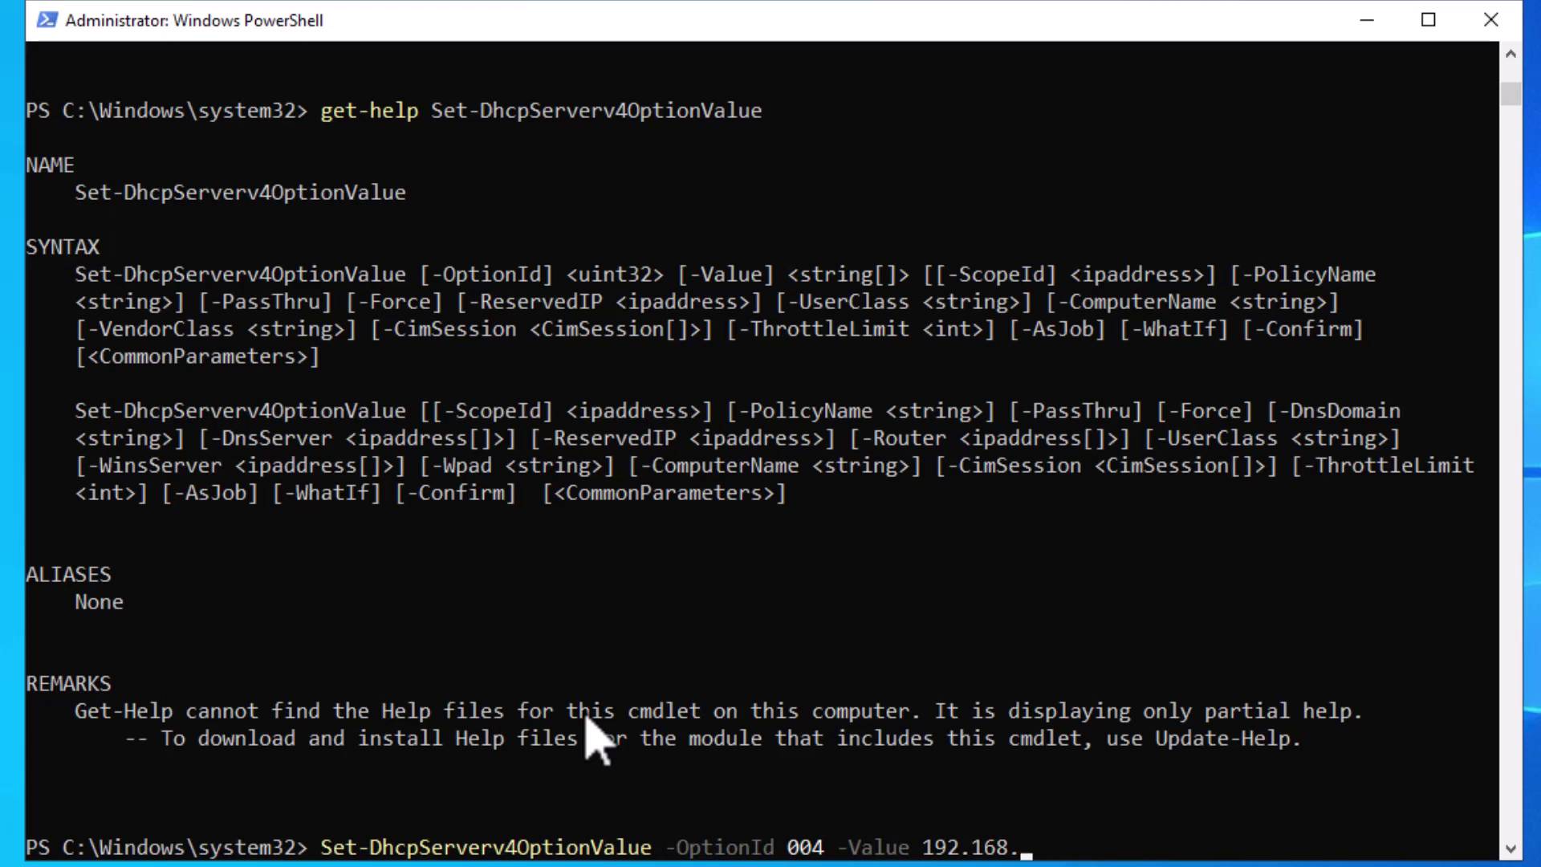
text(48.200)
key(Return)
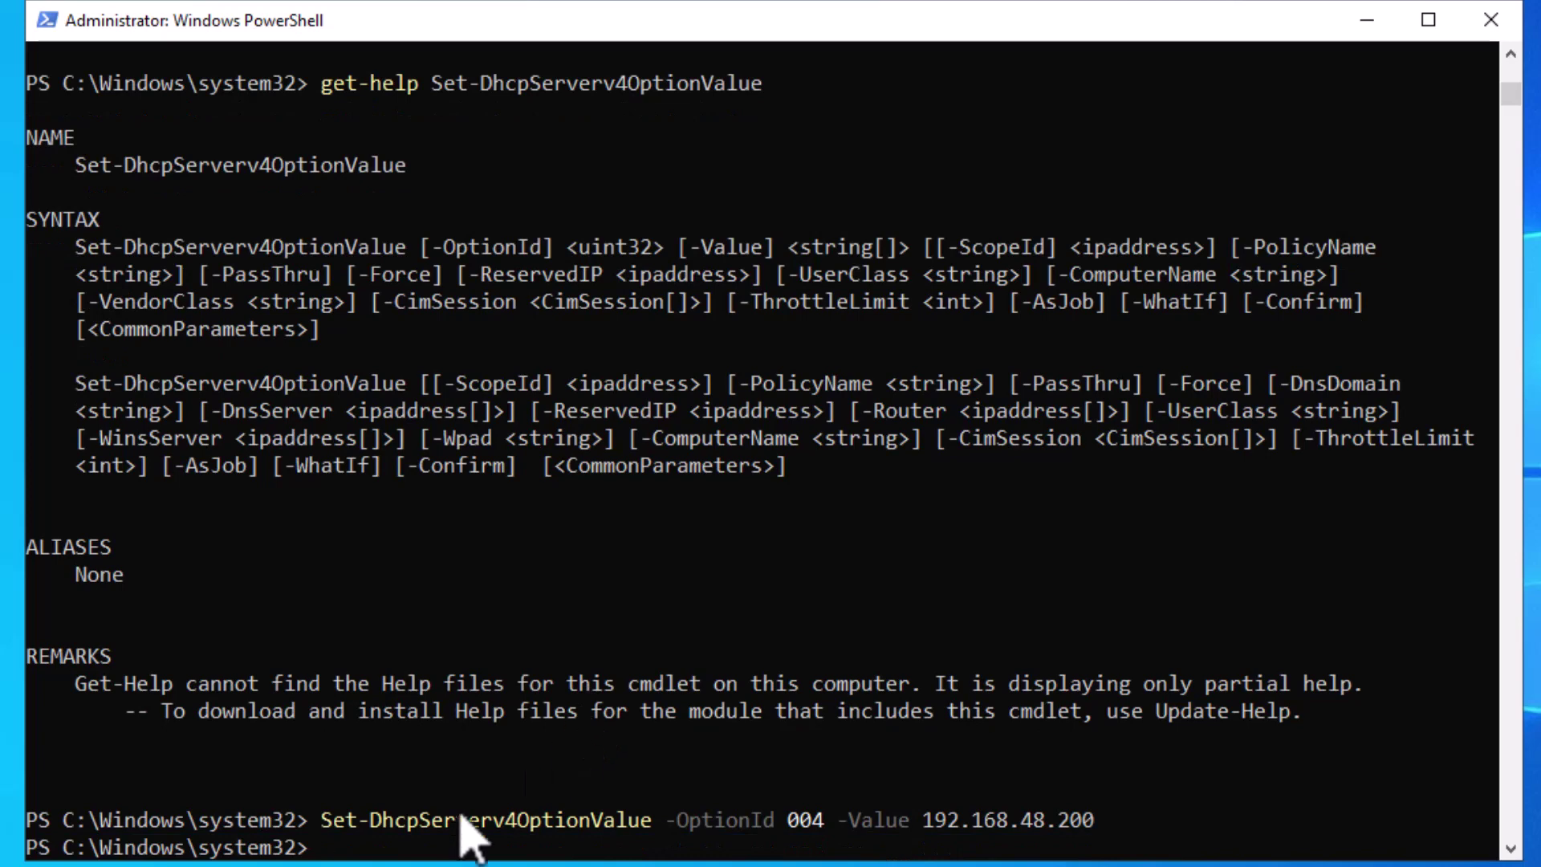
- Run Get-DhcpServerv4OptionValue and confirm Time Server shows 192.168.48.200
text(get-dhcpserverv4op)
key(Tab)
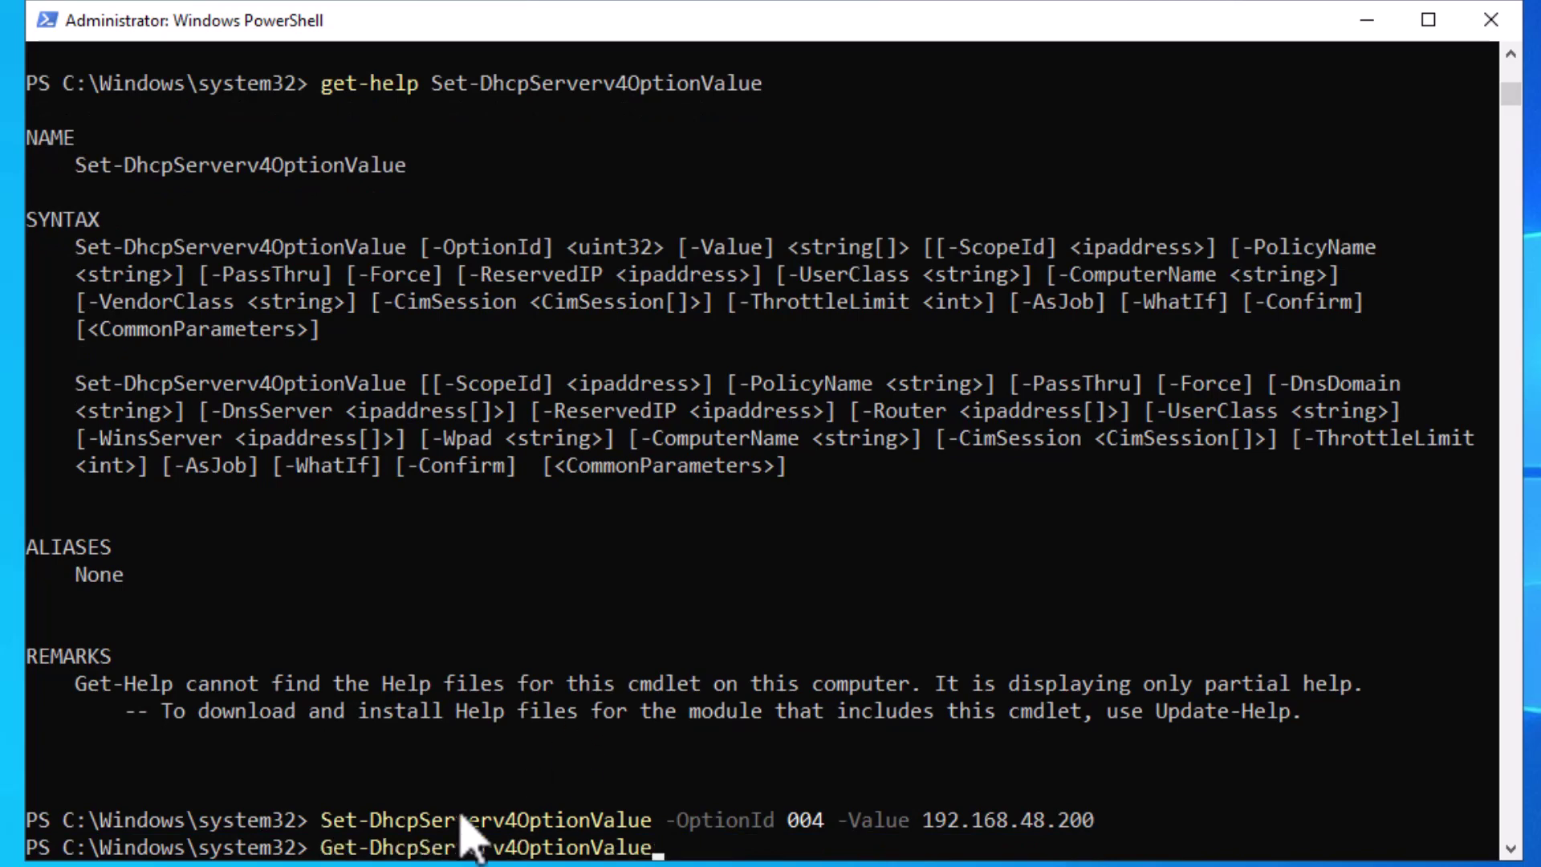
key(Return)
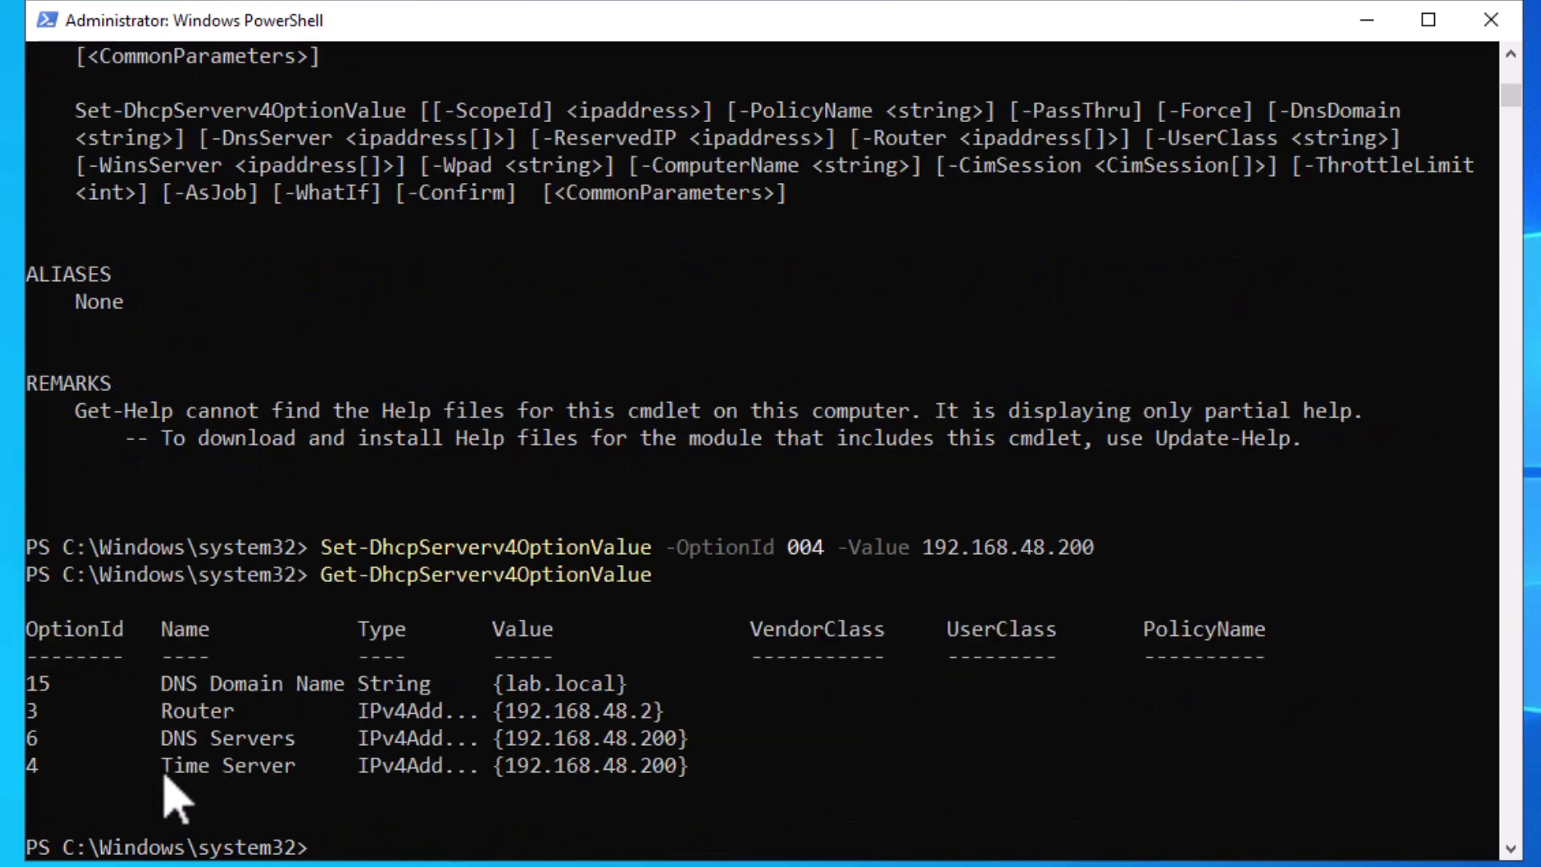
drag(160, 766, 688, 766)
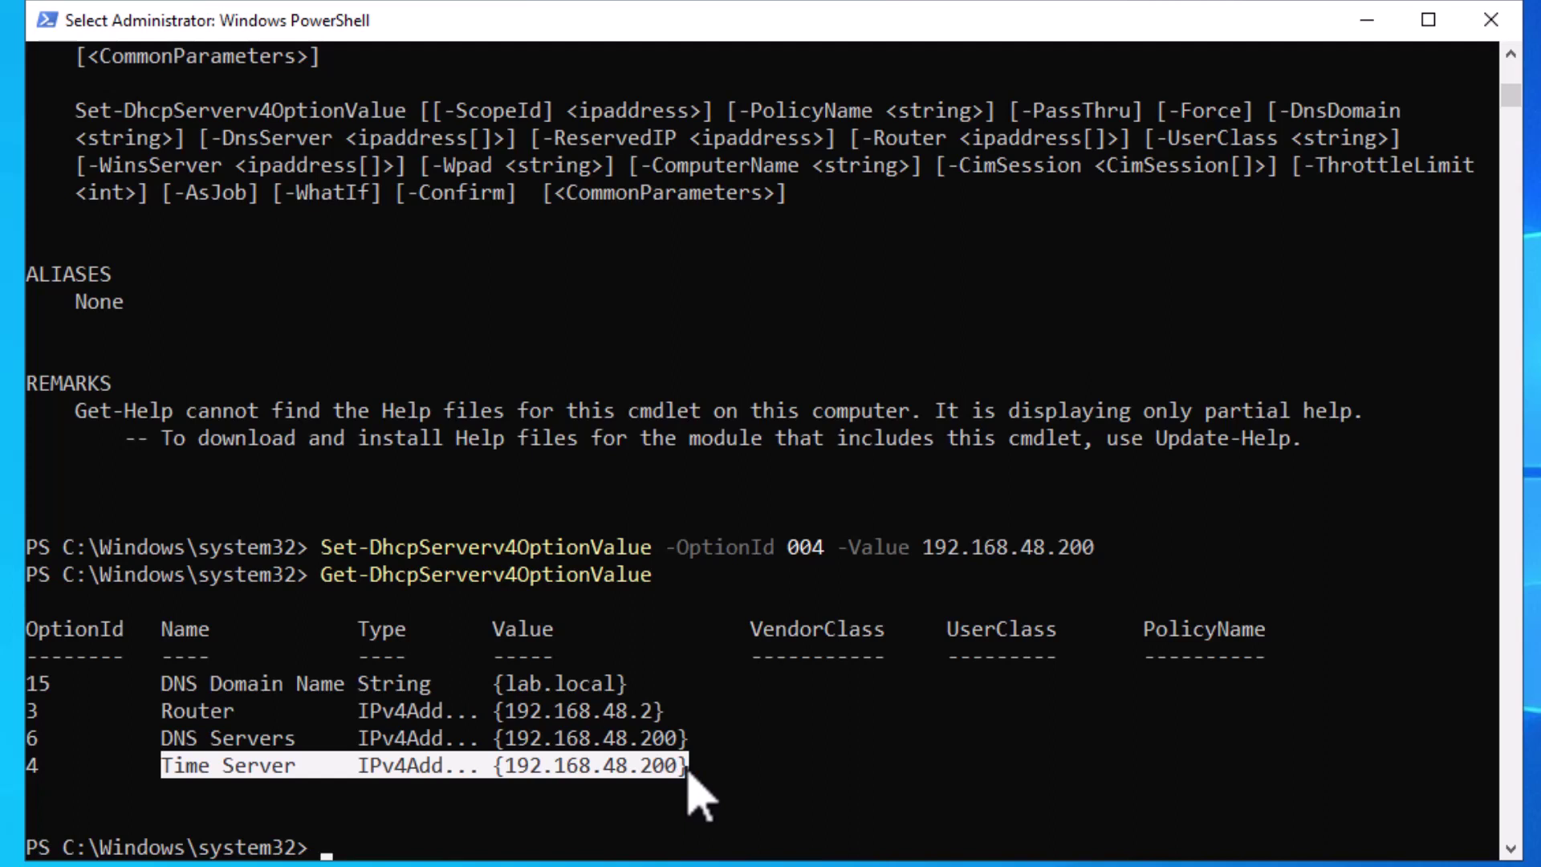
key(Escape)
key(Up)
key(Left)
key(Left)
key(Left)
key(Left)
key(Left)
key(Left)
key(Left)
key(Left)
key(Left)
key(Left)
key(Left)
key(Left)
key(Left)
key(Left)
key(Left)
key(Left)
key(Left)
key(Left)
key(Left)
key(Left)
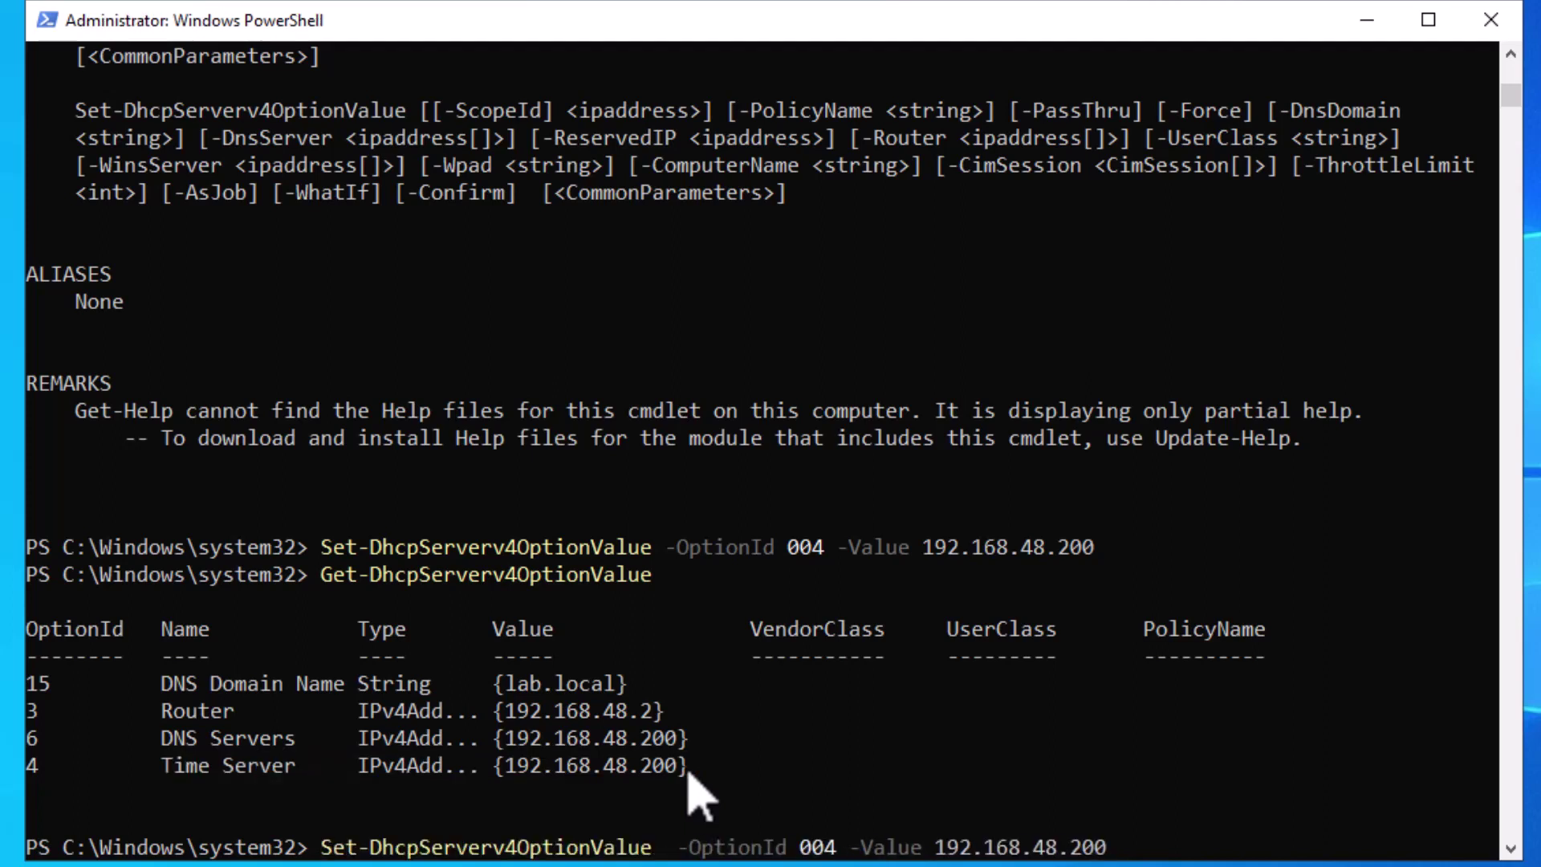
- Rerun the command with -ScopeId 192.168.49.0 and Value 192.168.49.200
text(-ScopeId)
text( 192.168)
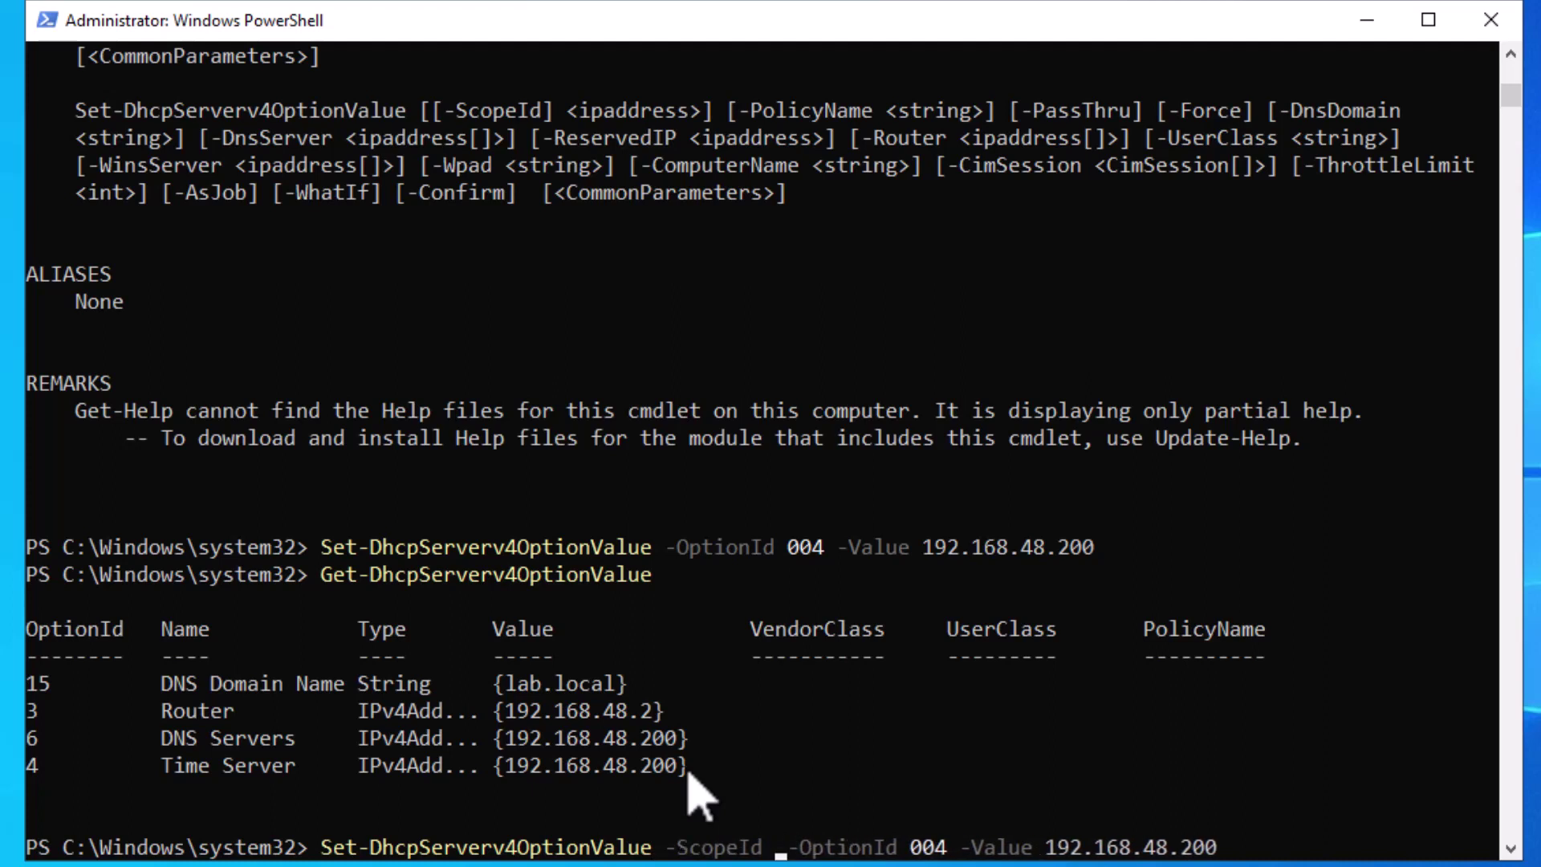
key(BackSpace)
key(BackSpace)
key(BackSpace)
key(BackSpace)
text(.168.4)
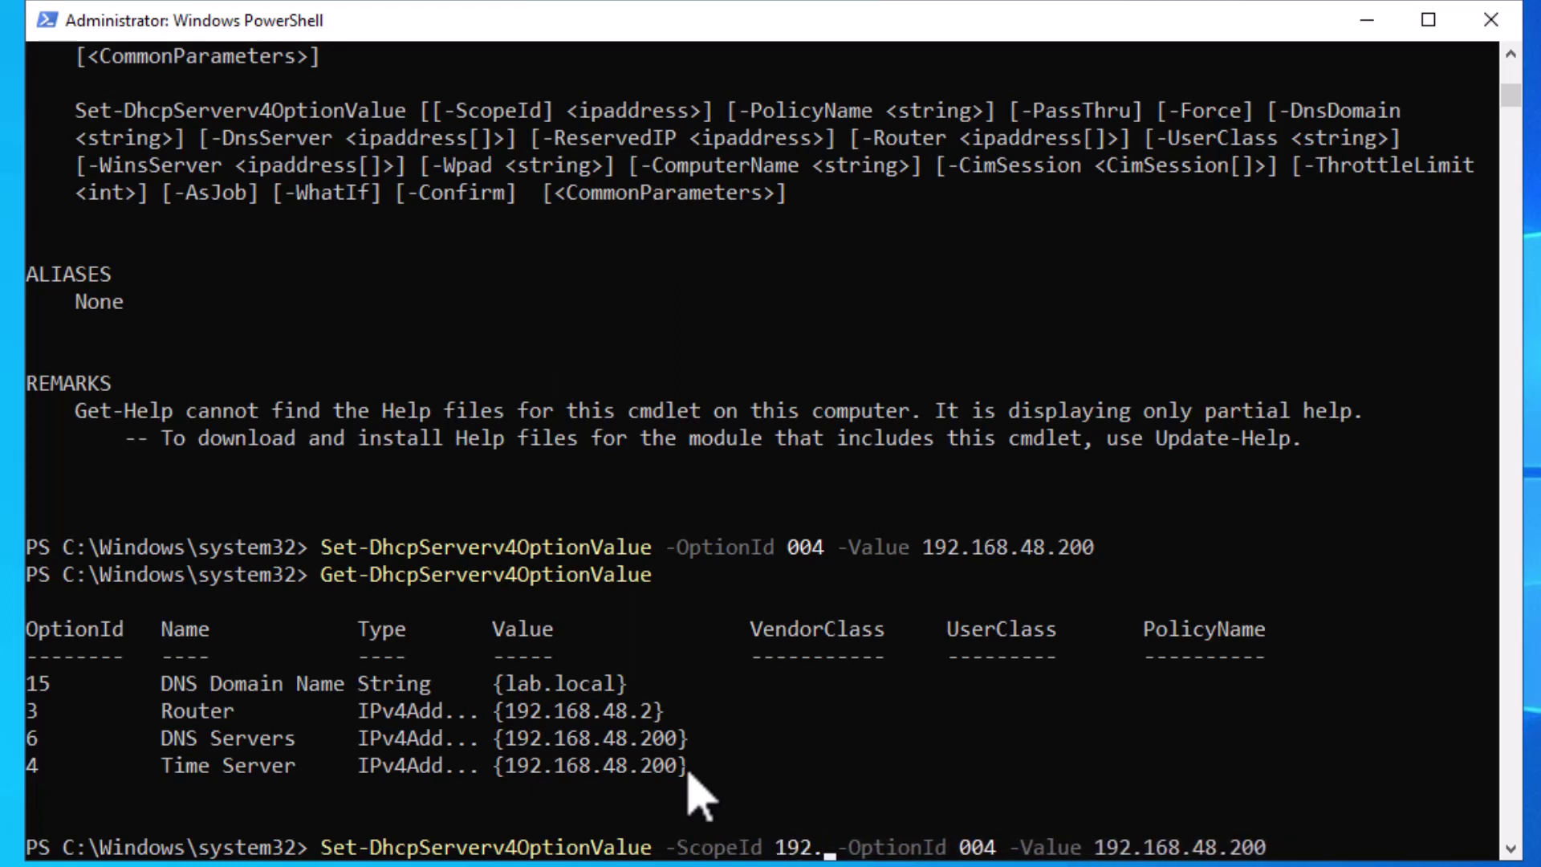
text(9.0)
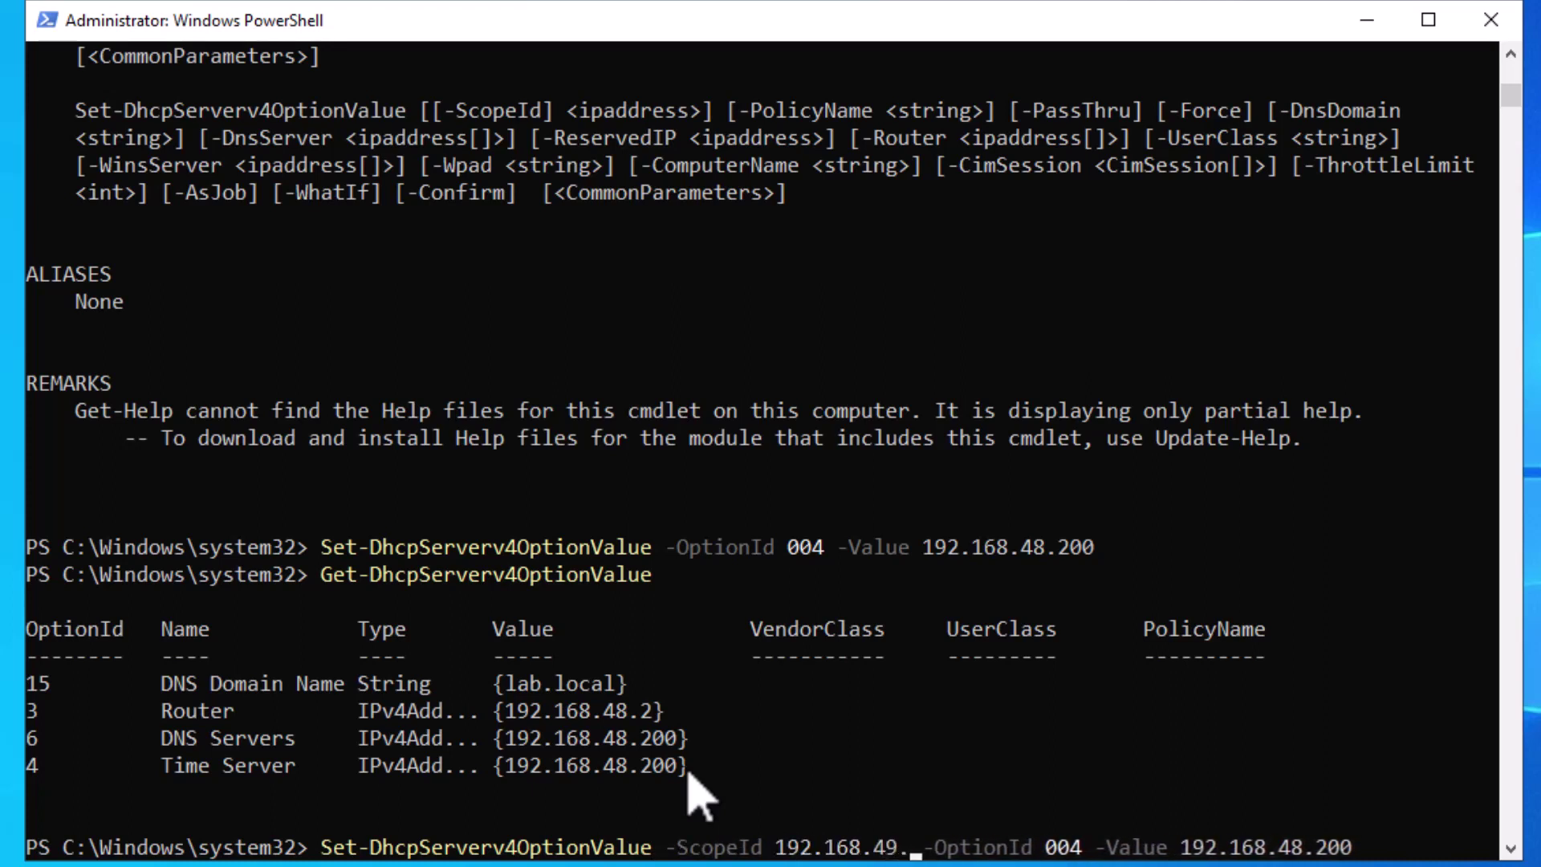
key(End)
key(Left)
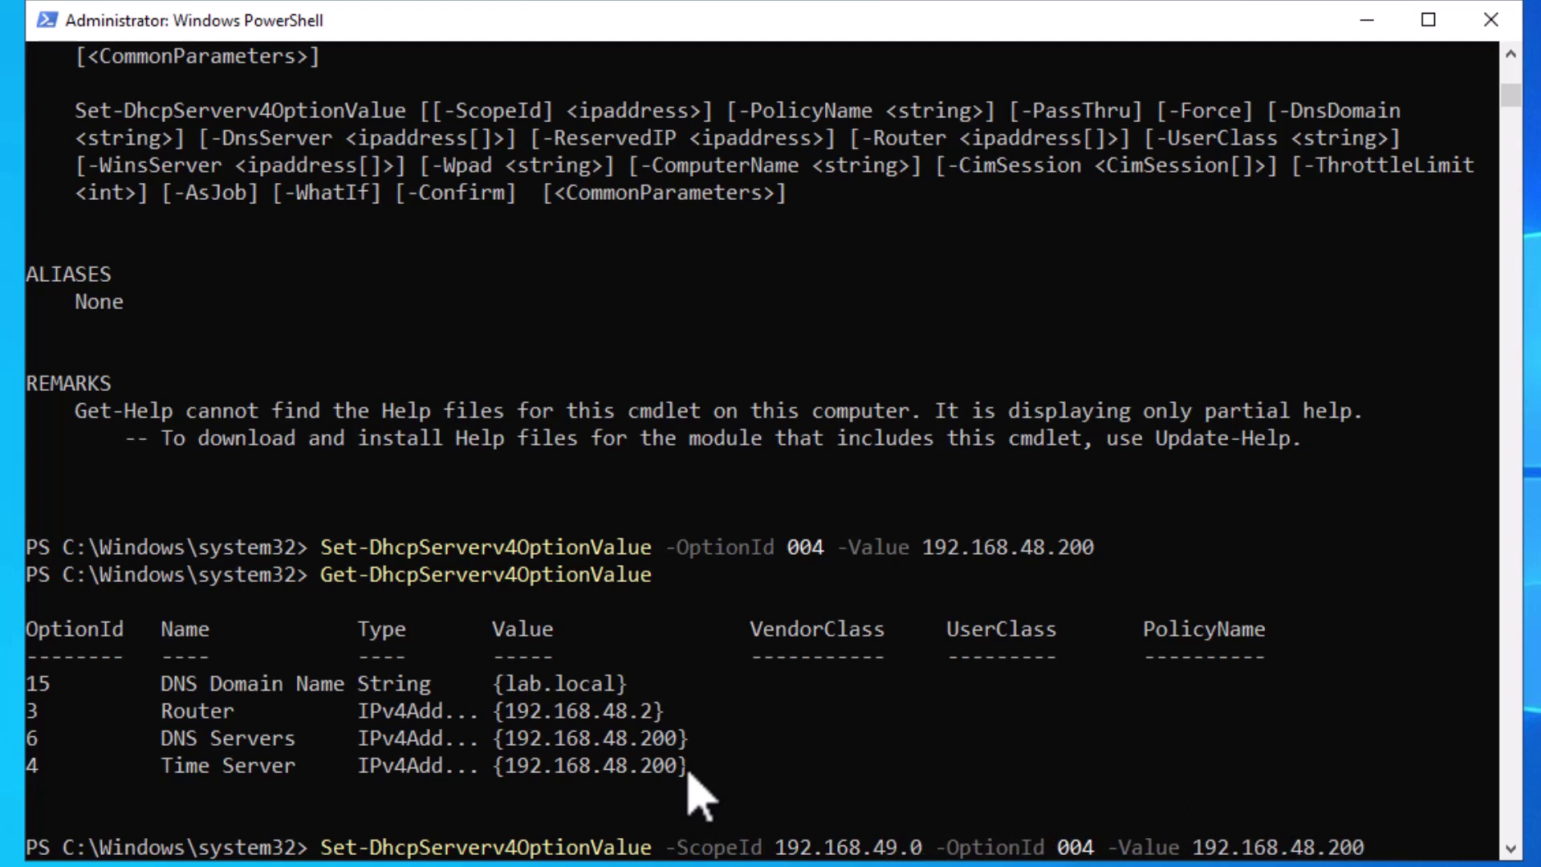
key(End)
key(Return)
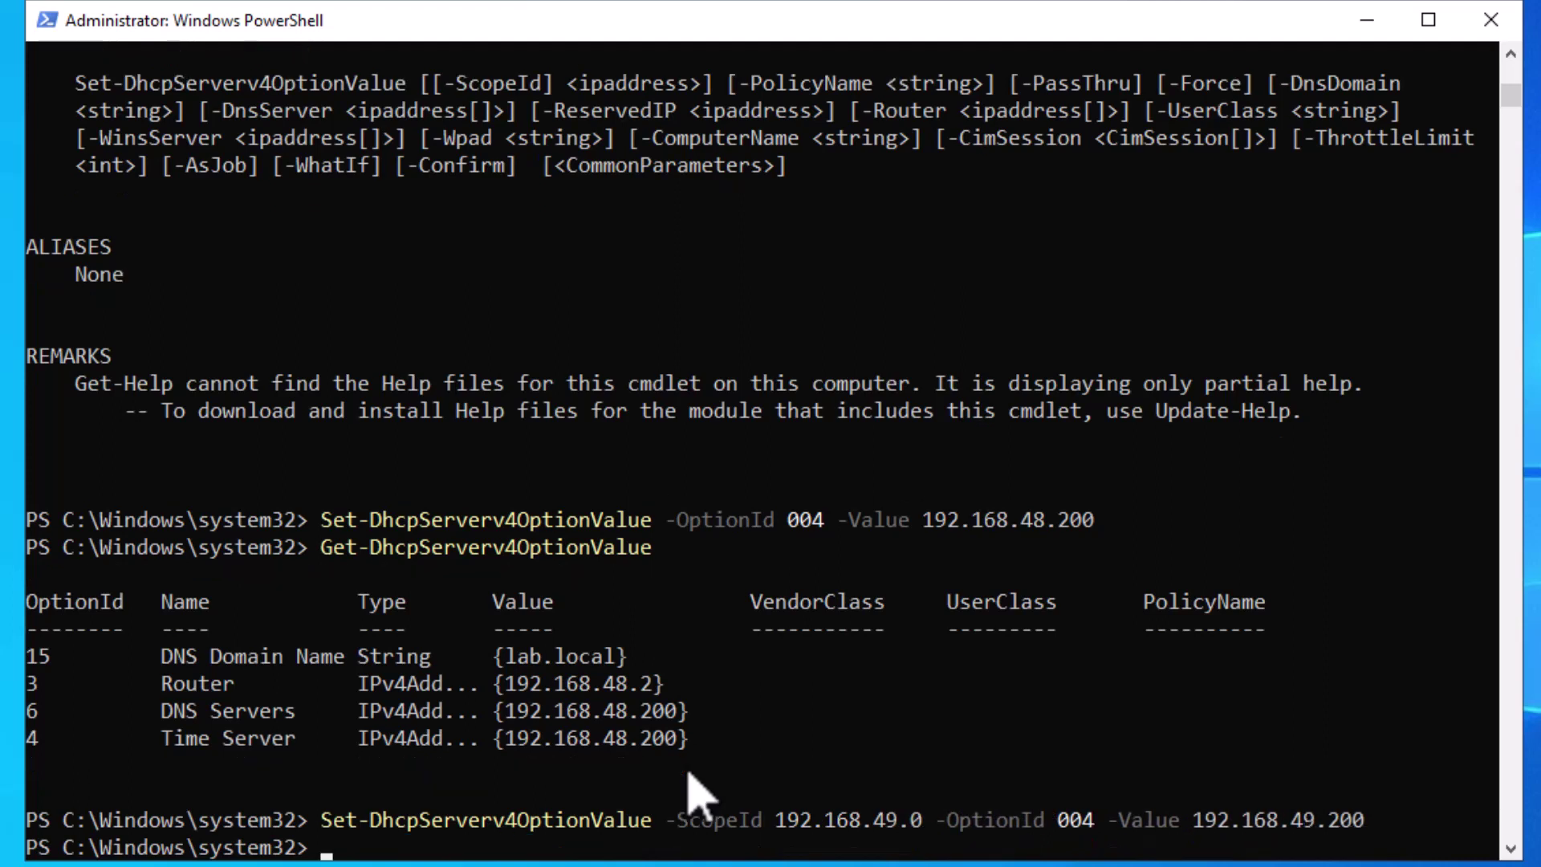
- Run Get-DhcpServerv4OptionValue -ScopeId 192.168.49.0 and confirm its Time Server row
text(get-dhcpser)
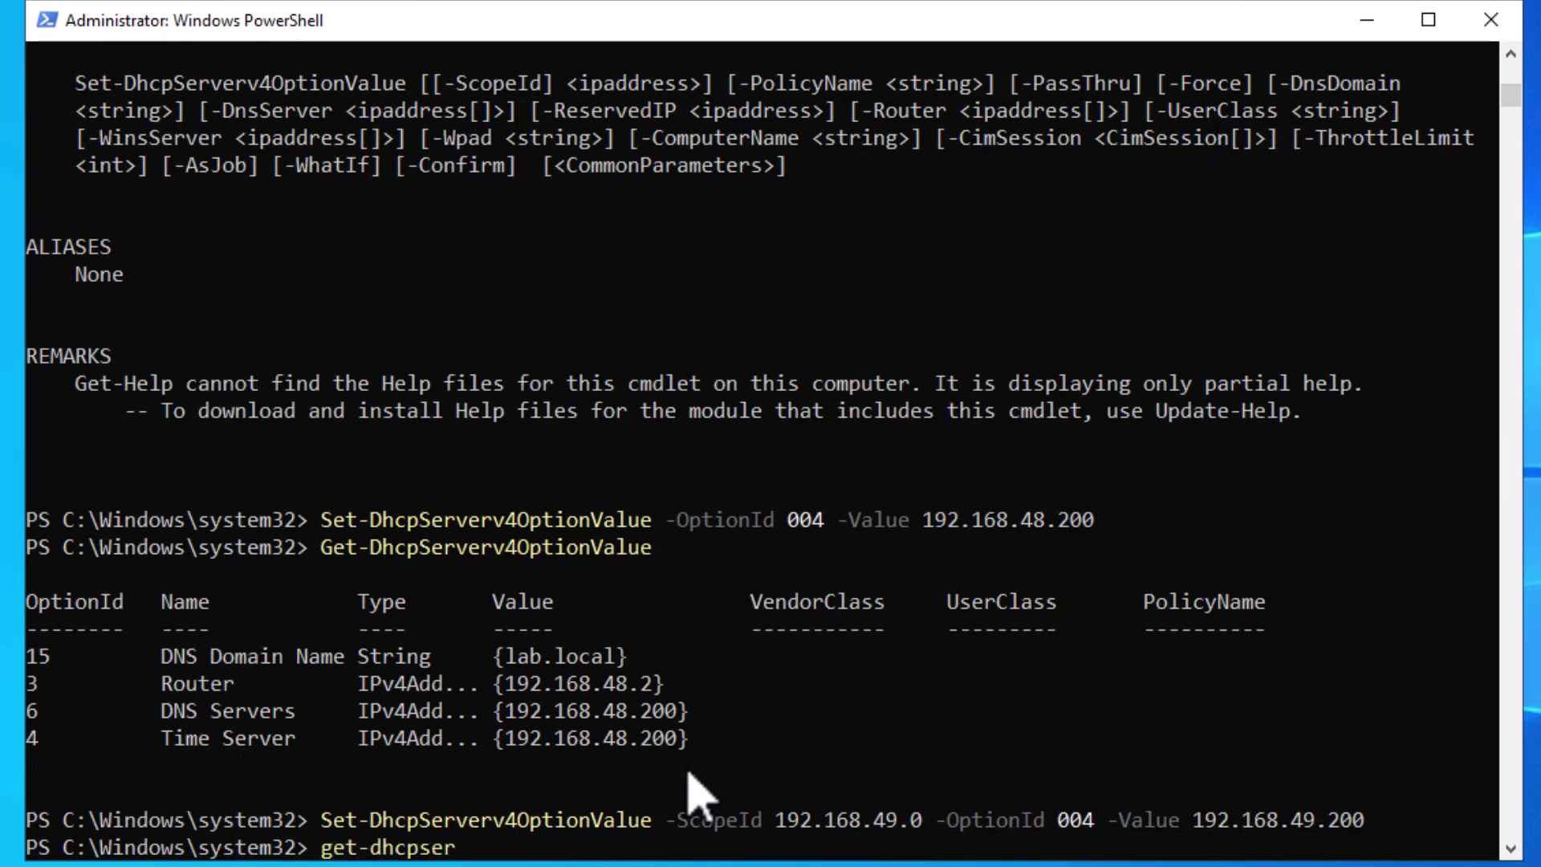
text(verv4o)
key(Tab)
key(Tab)
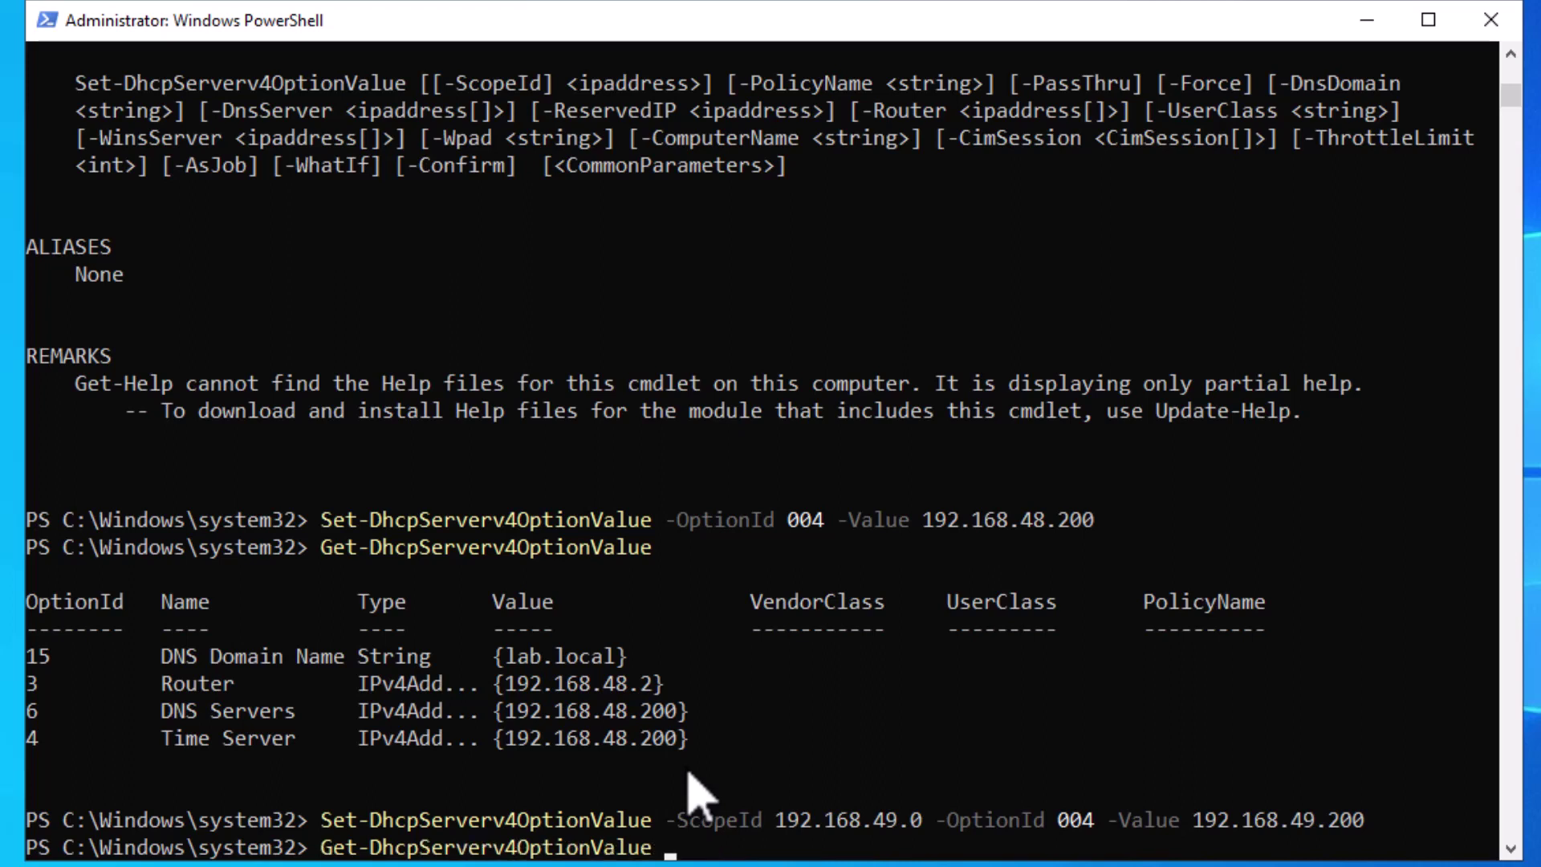
text(-sco)
key(Tab)
text(192.1)
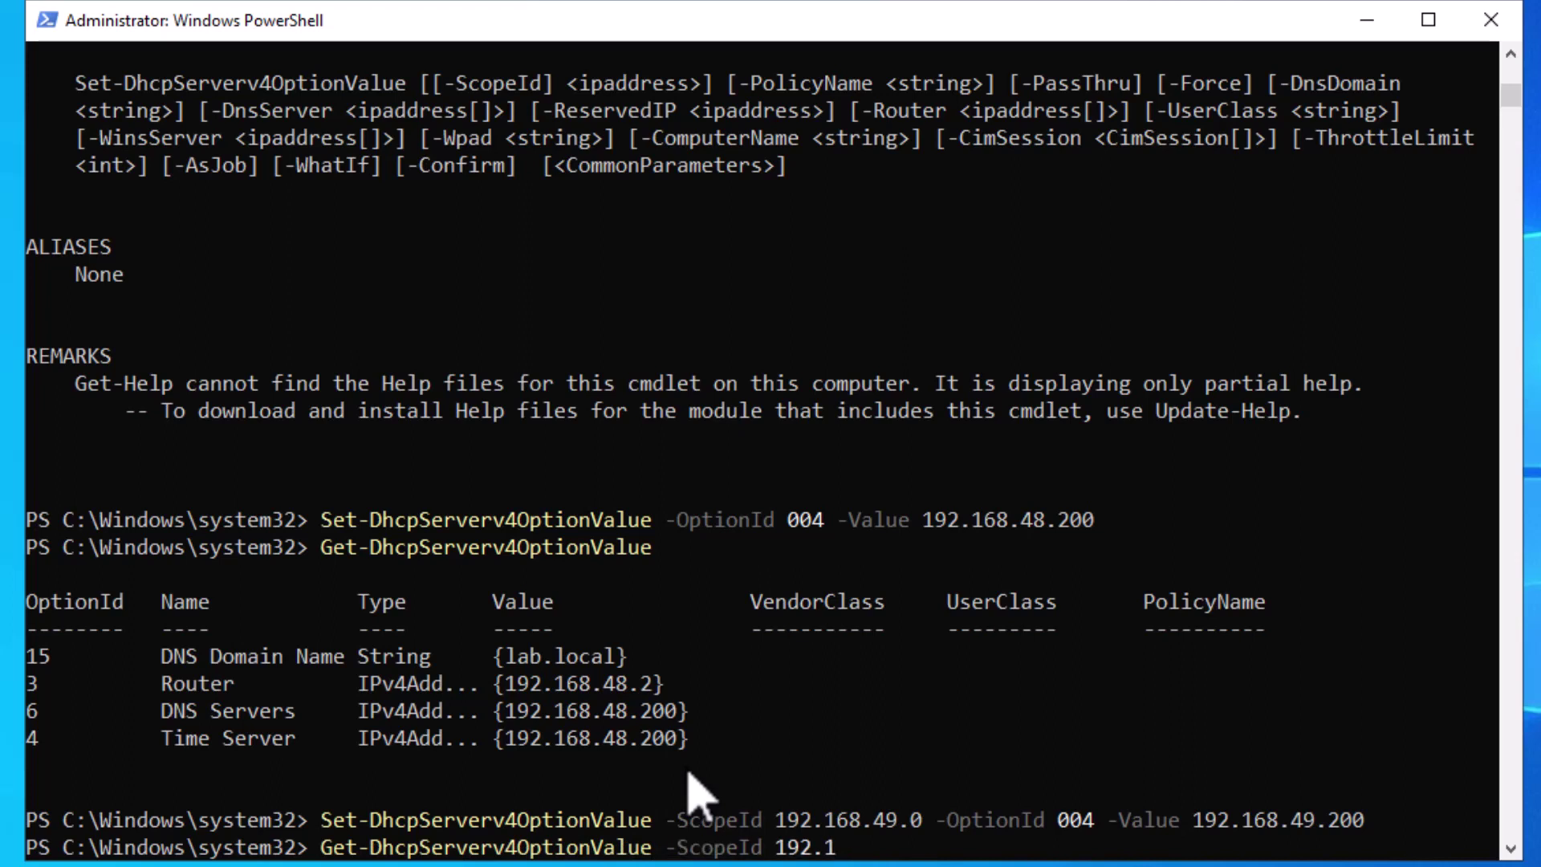
text(68.49.0)
key(Return)
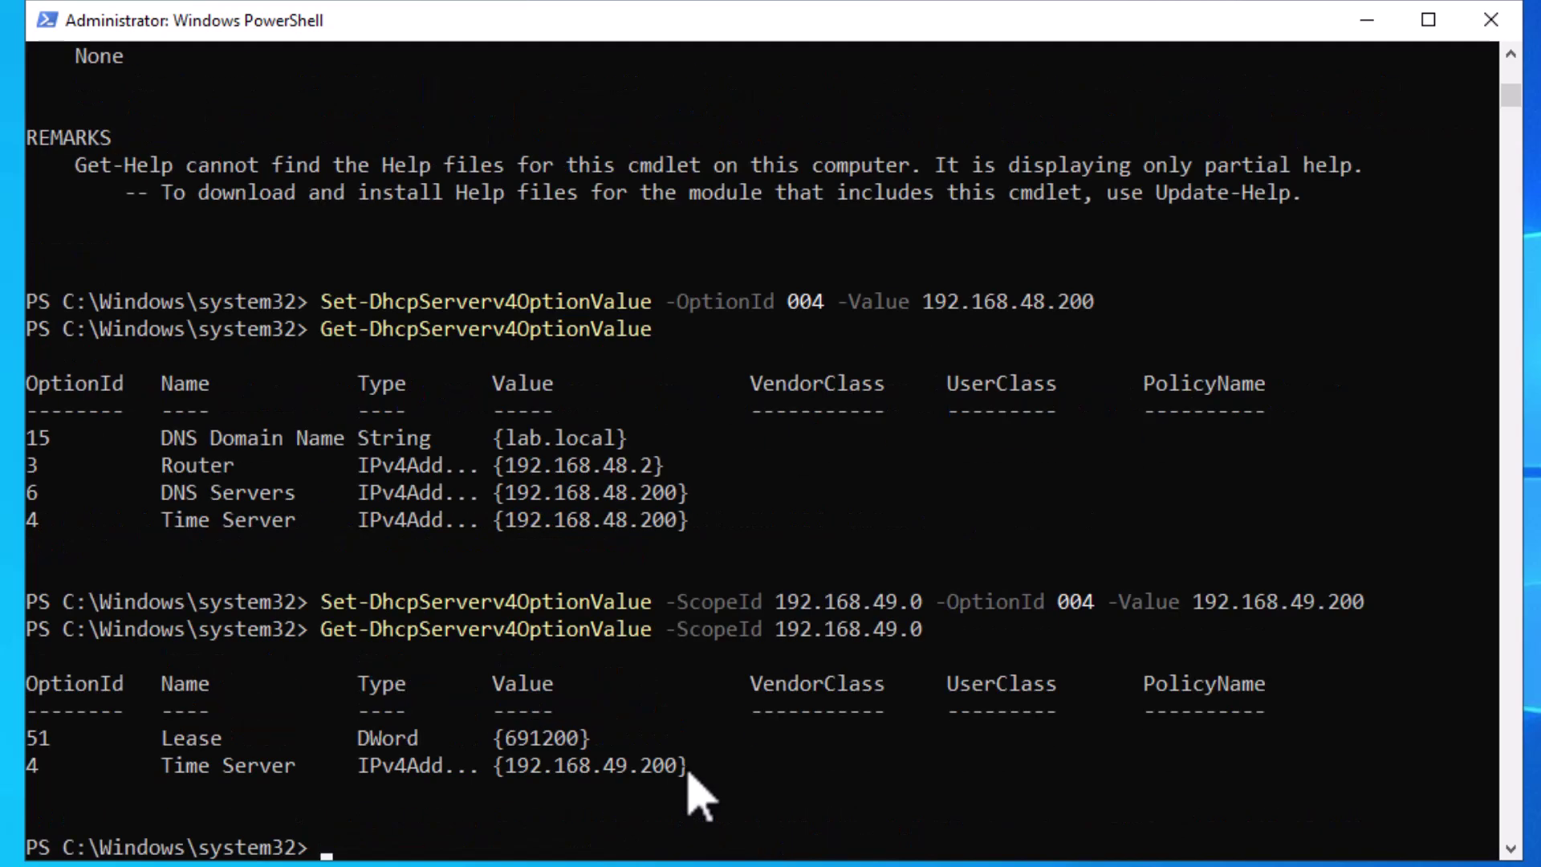
drag(165, 770, 690, 777)
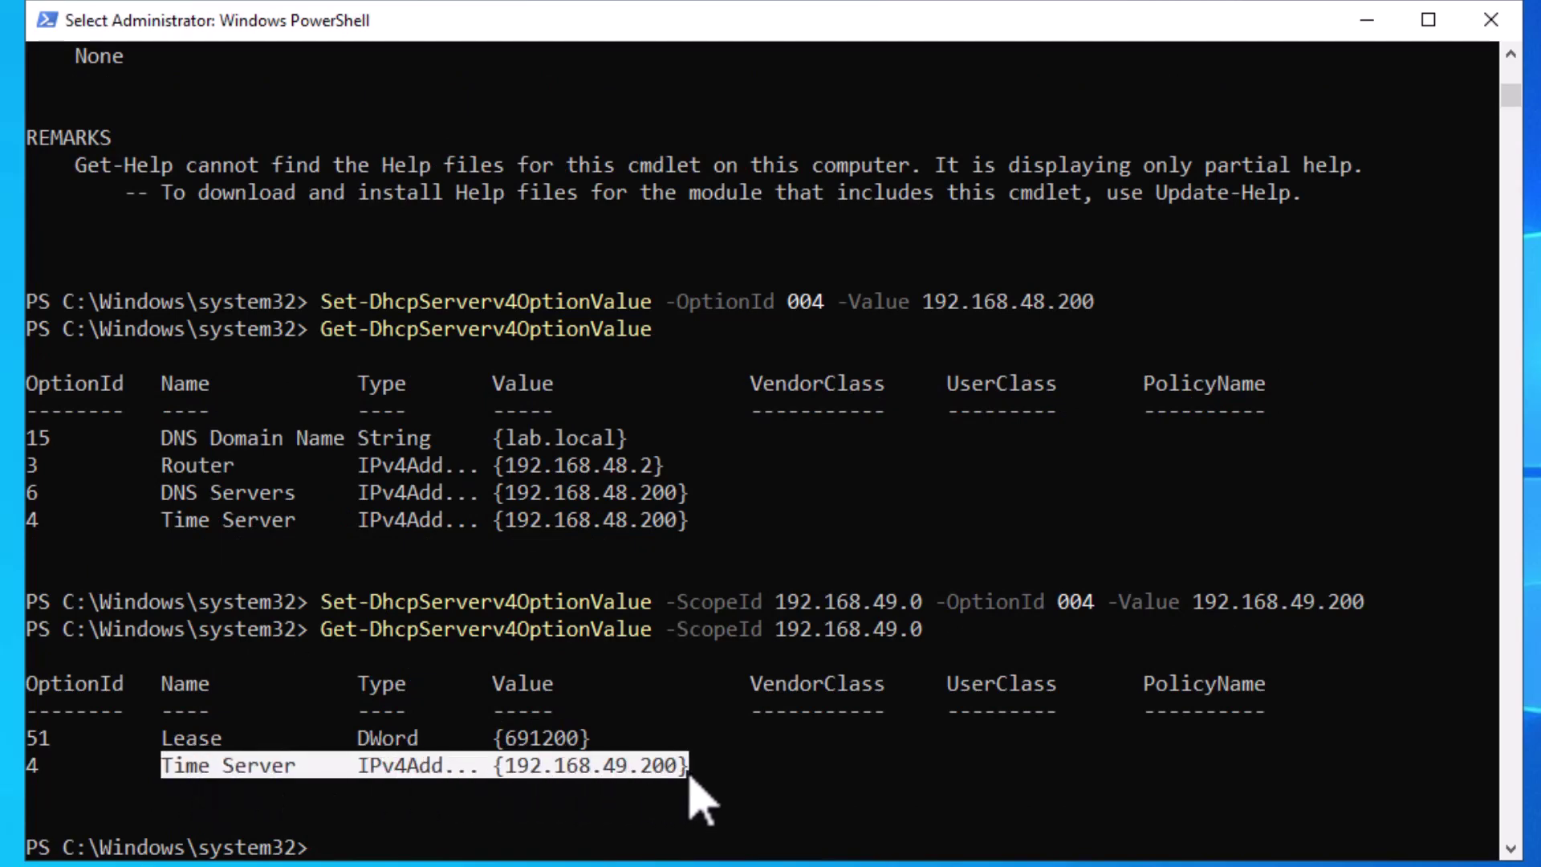